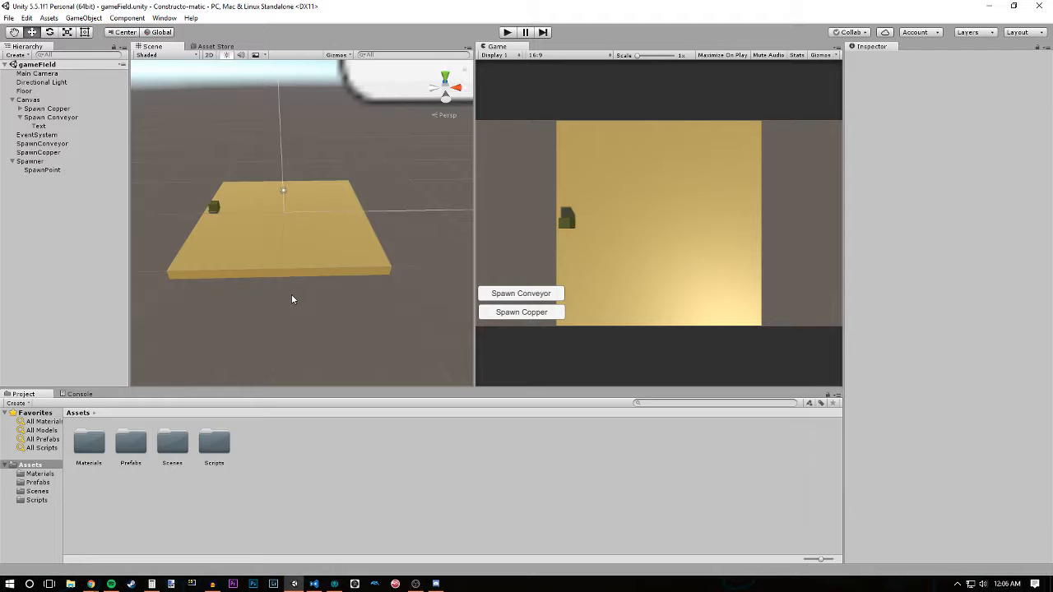
pyautogui.keyDown('alt'); pyautogui.moveTo(275, 263); pyautogui.dragTo(333, 247); pyautogui.keyUp('alt')
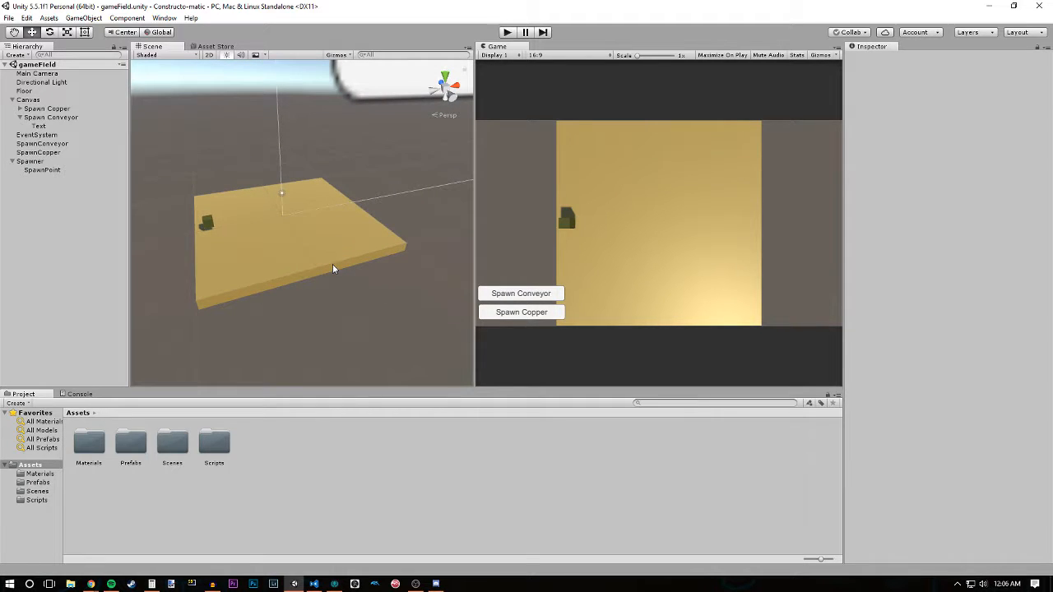
pyautogui.keyDown('alt'); pyautogui.moveTo(381, 273); pyautogui.dragTo(309, 289); pyautogui.keyUp('alt')
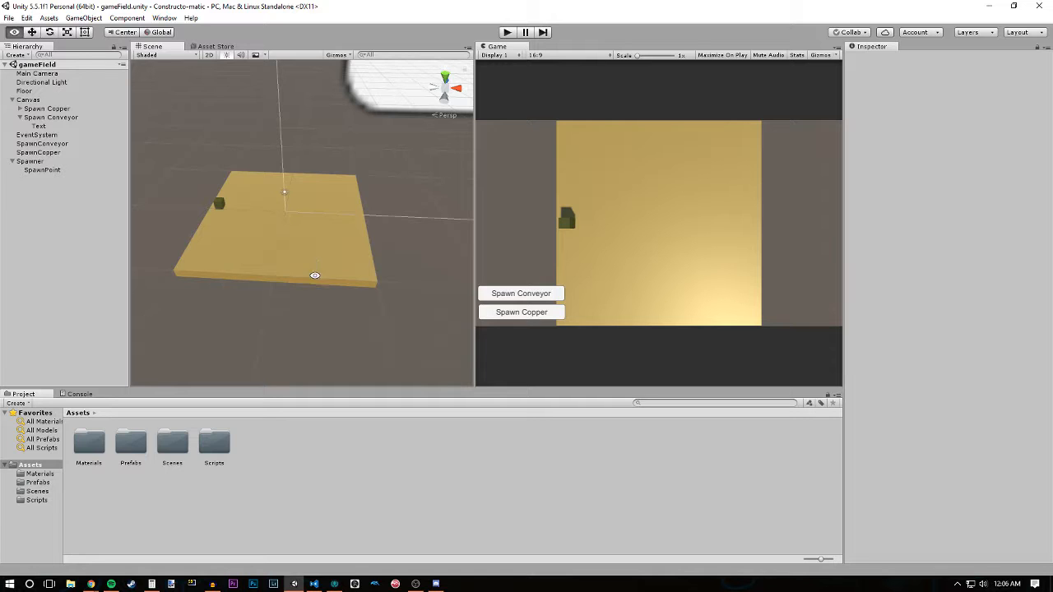
pyautogui.moveTo(314, 272)
pyautogui.keyDown('alt'); pyautogui.mouseDown()
pyautogui.moveTo(329, 275)
pyautogui.moveTo(330, 265)
pyautogui.mouseUp(); pyautogui.keyUp('alt')
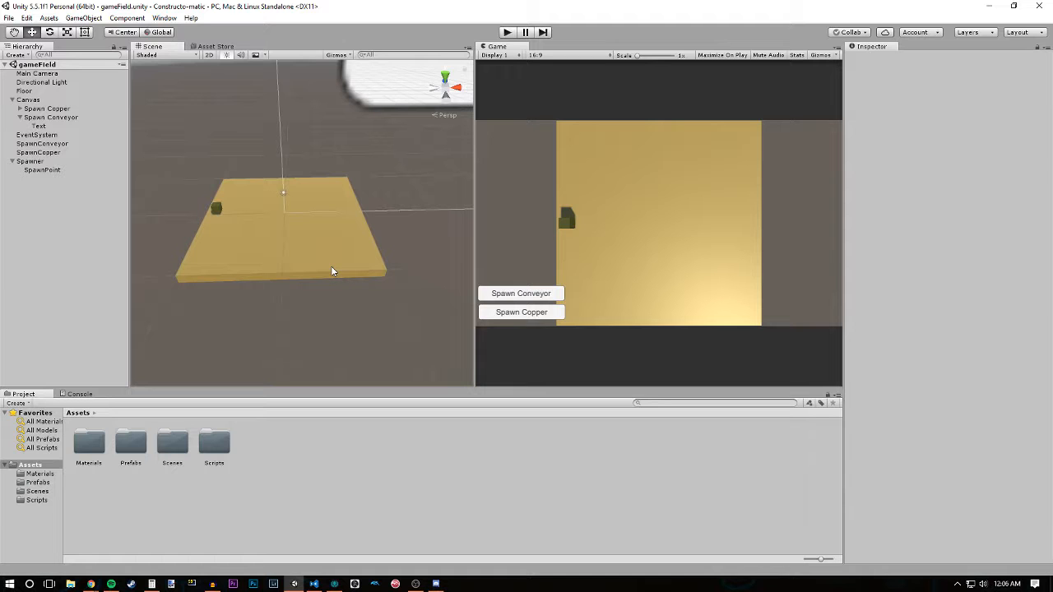
pyautogui.keyDown('alt'); pyautogui.moveTo(332, 272); pyautogui.dragTo(351, 288, button='right'); pyautogui.keyUp('alt')
pyautogui.keyDown('alt'); pyautogui.moveTo(352, 288); pyautogui.dragTo(292, 262); pyautogui.keyUp('alt')
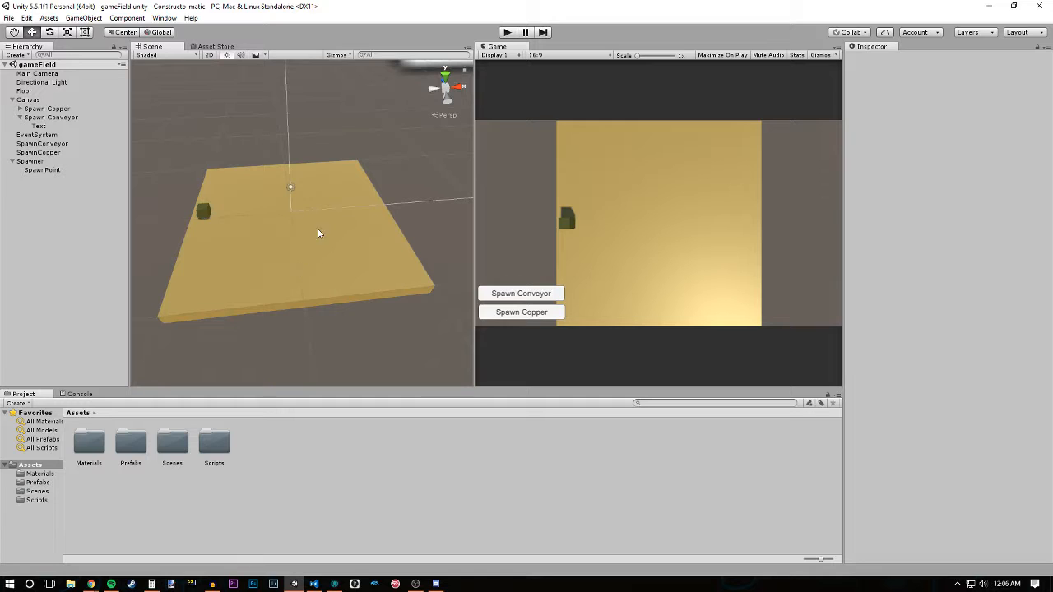
pyautogui.moveTo(318, 233); pyautogui.dragTo(329, 285, button='middle')
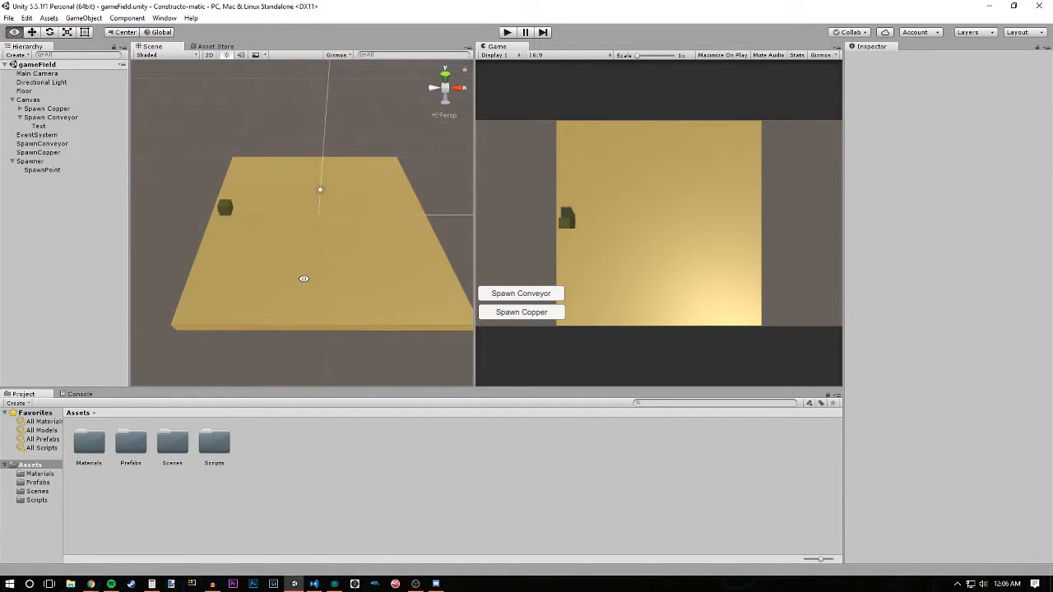
pyautogui.keyDown('alt'); pyautogui.moveTo(303, 277); pyautogui.dragTo(311, 257); pyautogui.keyUp('alt')
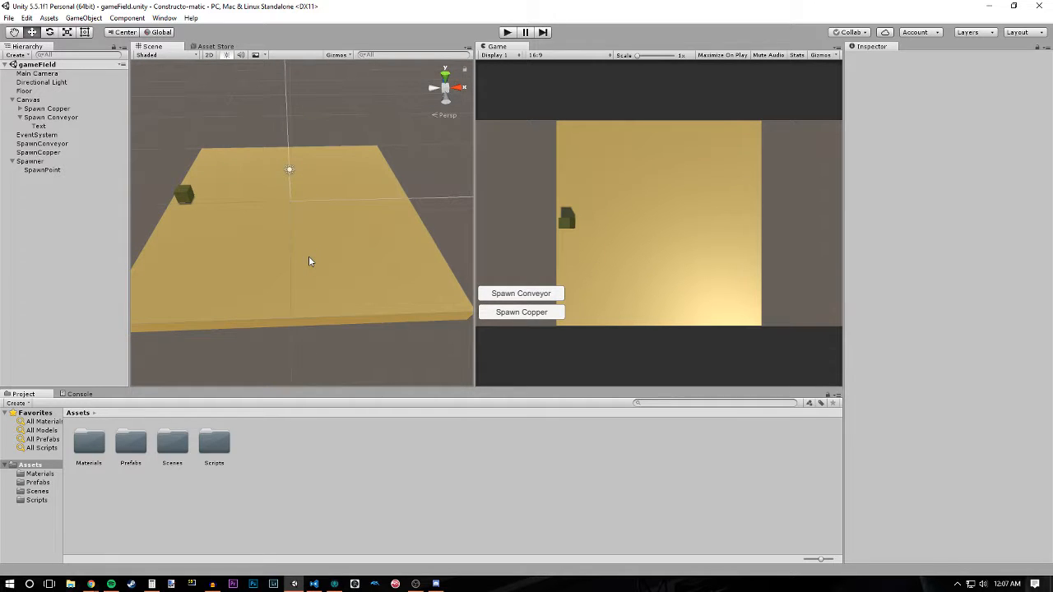
pyautogui.keyDown('alt'); pyautogui.moveTo(309, 256); pyautogui.dragTo(316, 292); pyautogui.keyUp('alt')
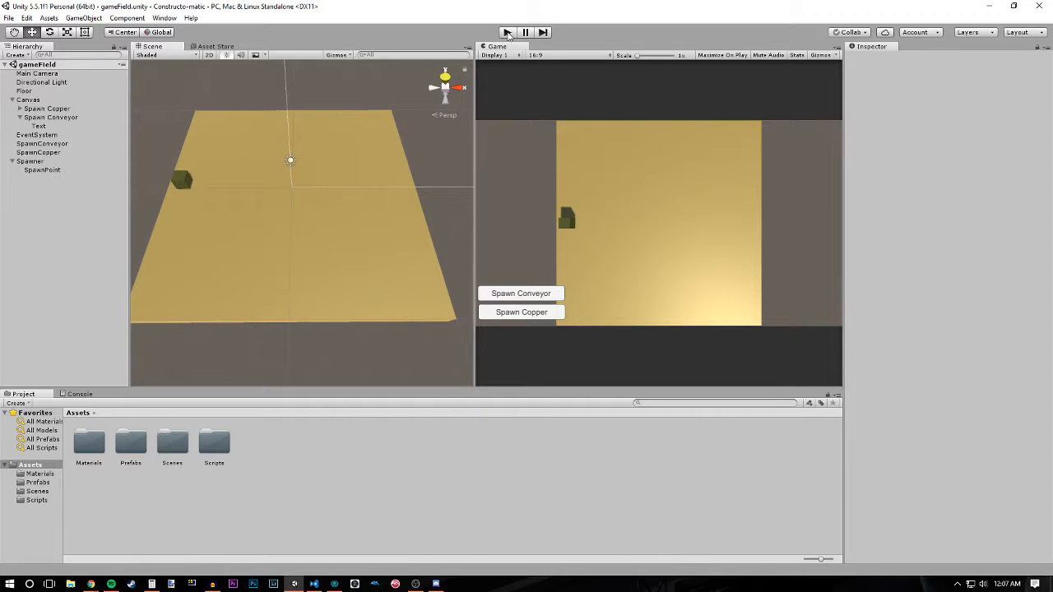
# - Run the game, spawn three conveyor belts and line them up in a column on the floor
pyautogui.click(507, 33)
pyautogui.click(527, 297)
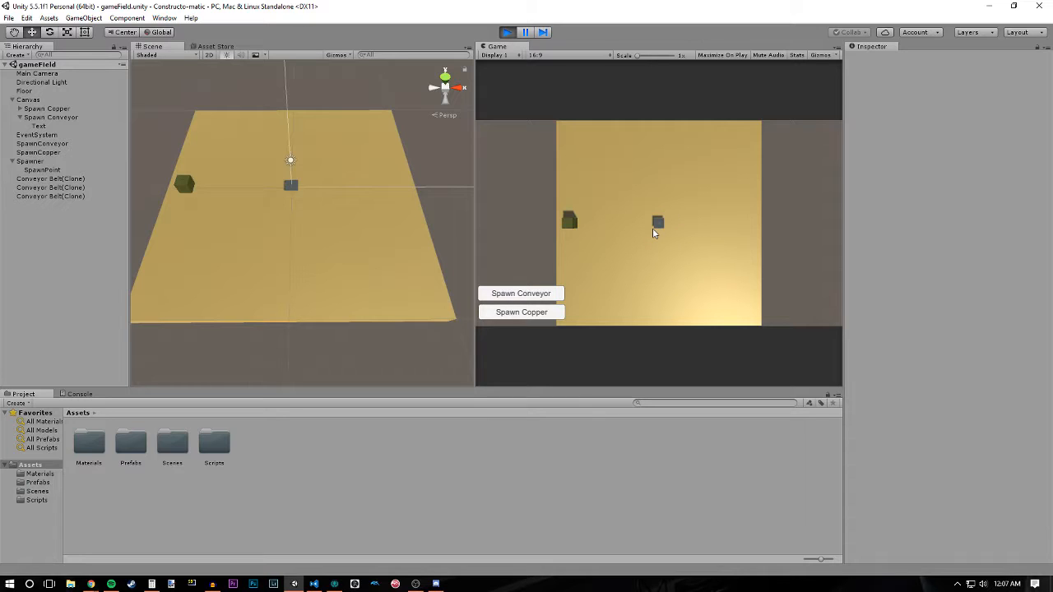
pyautogui.moveTo(657, 222); pyautogui.dragTo(657, 226)
# - Spawn a copper block and a fourth conveyor belt, move the copper across the belts, and stop the game
pyautogui.click(543, 311)
pyautogui.click(536, 294)
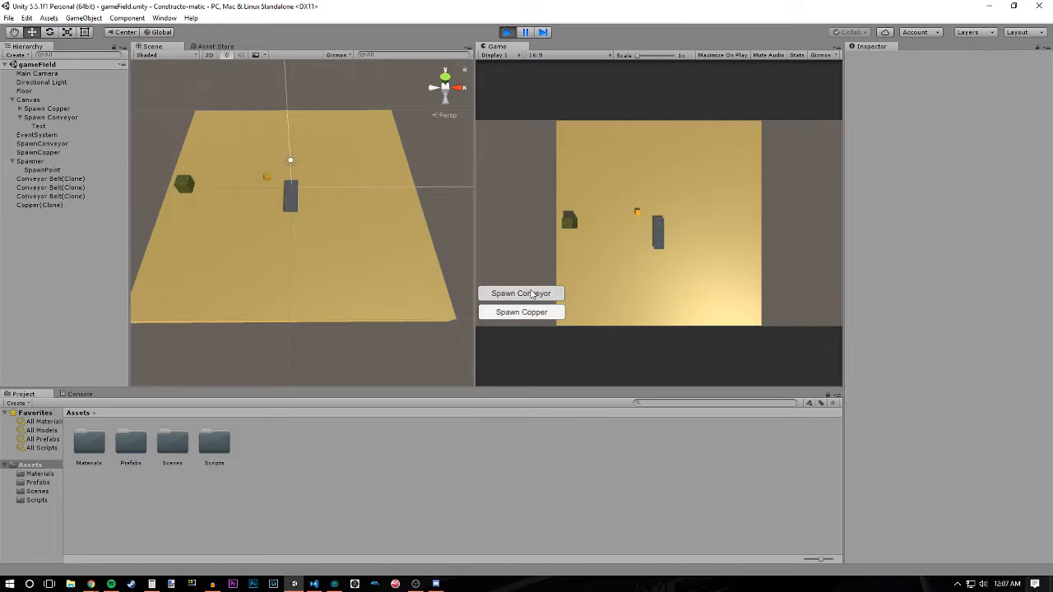
pyautogui.click(660, 218)
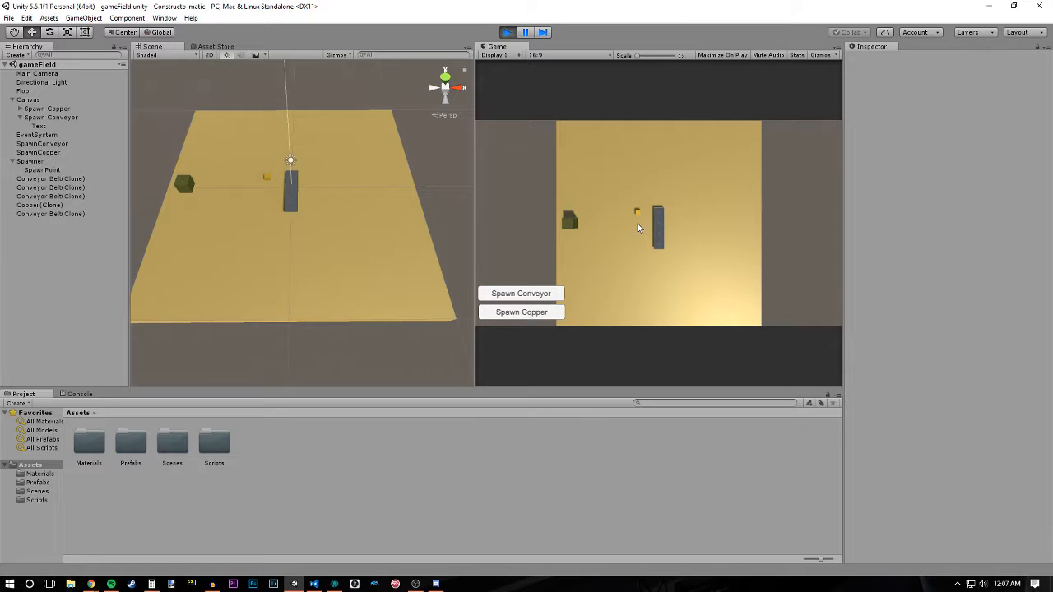
pyautogui.moveTo(637, 214); pyautogui.dragTo(656, 249)
pyautogui.click(506, 32)
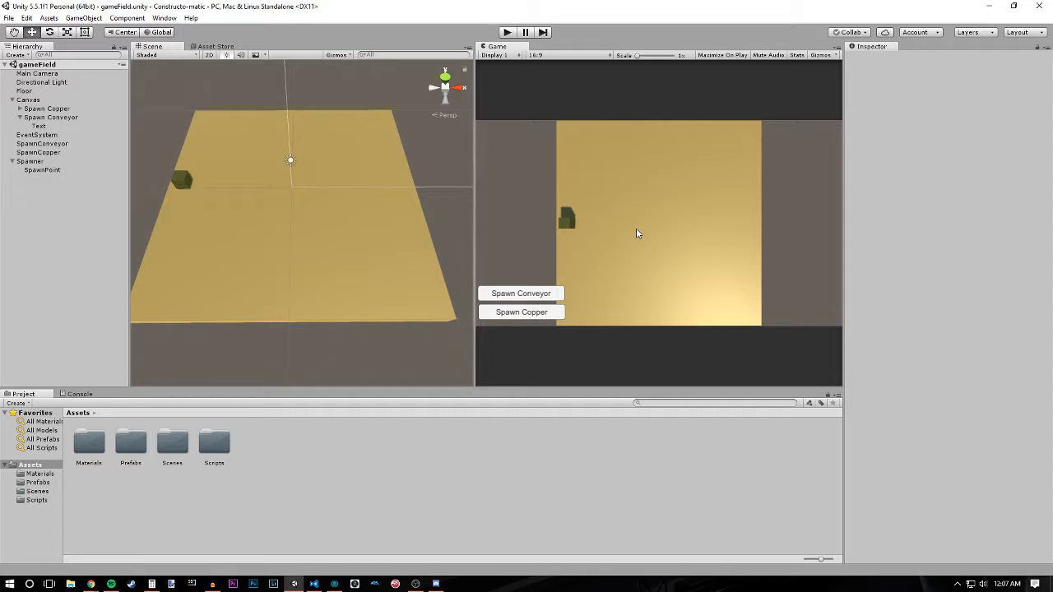
# - Open the Scripts folder in the project assets
pyautogui.keyDown('alt'); pyautogui.moveTo(404, 266); pyautogui.dragTo(374, 218); pyautogui.keyUp('alt')
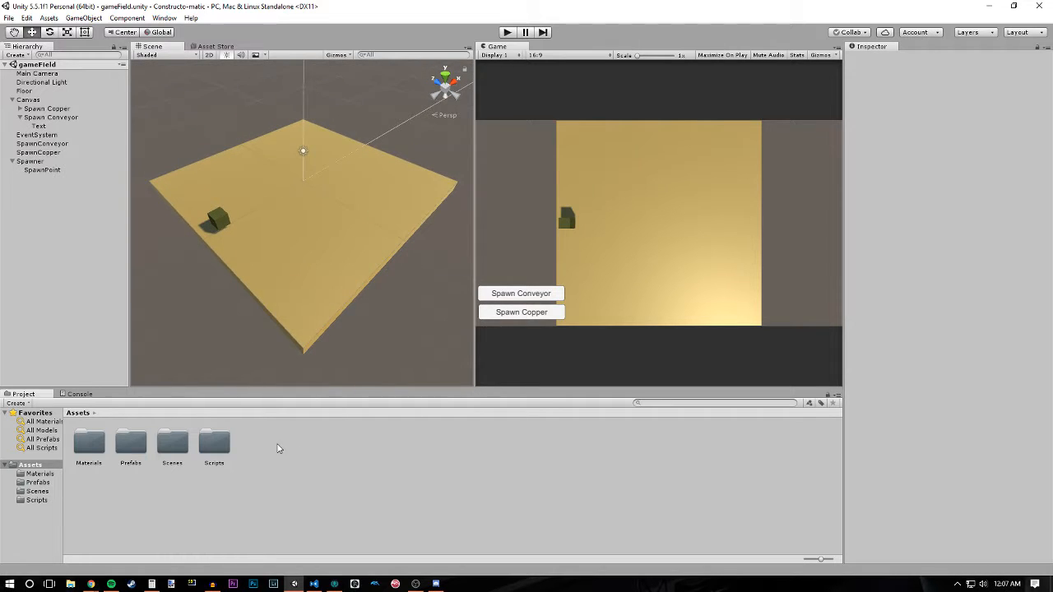
pyautogui.doubleClick(228, 448)
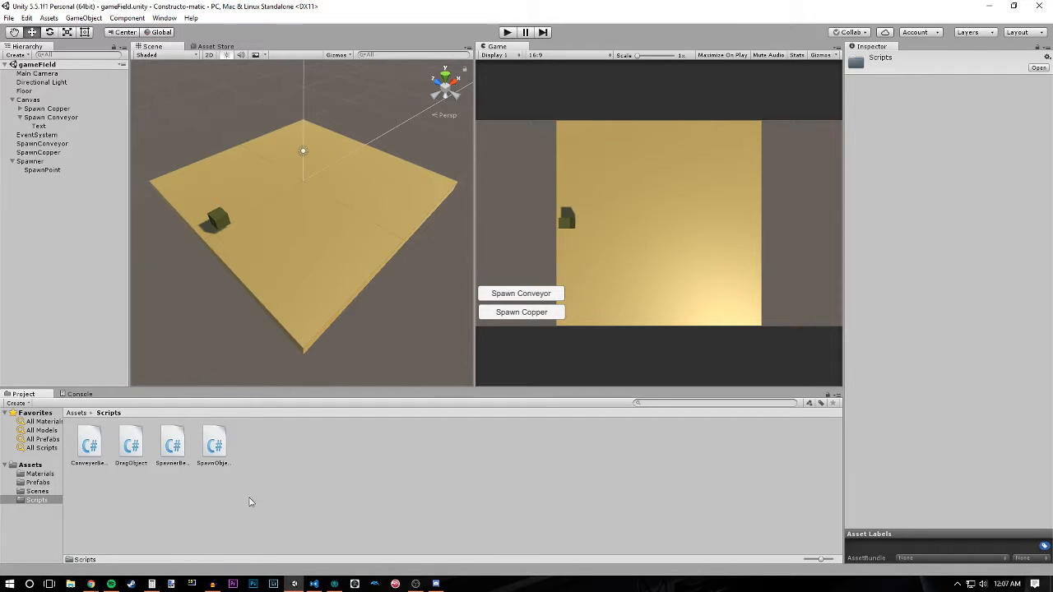
pyautogui.moveTo(367, 269)
pyautogui.keyDown('alt'); pyautogui.mouseDown()
pyautogui.moveTo(336, 272)
pyautogui.moveTo(353, 255)
pyautogui.moveTo(350, 237)
pyautogui.moveTo(382, 248)
pyautogui.moveTo(322, 247)
pyautogui.moveTo(303, 306)
pyautogui.moveTo(343, 275)
pyautogui.moveTo(306, 260)
pyautogui.moveTo(329, 280)
pyautogui.moveTo(360, 277)
pyautogui.moveTo(355, 253)
pyautogui.moveTo(348, 272)
pyautogui.mouseUp(); pyautogui.keyUp('alt')
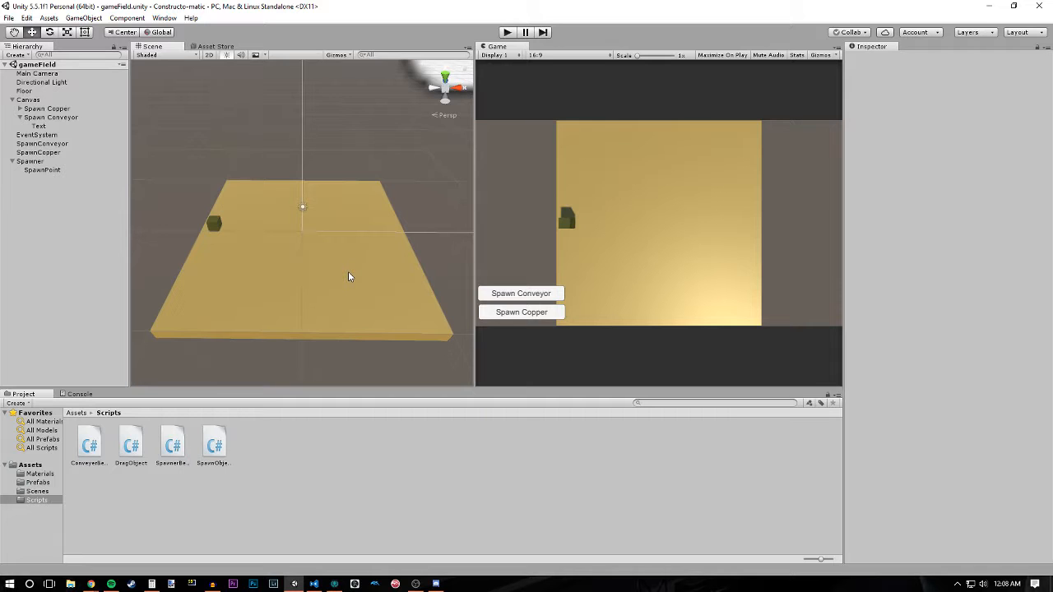
pyautogui.keyDown('alt'); pyautogui.moveTo(348, 277); pyautogui.dragTo(349, 285); pyautogui.keyUp('alt')
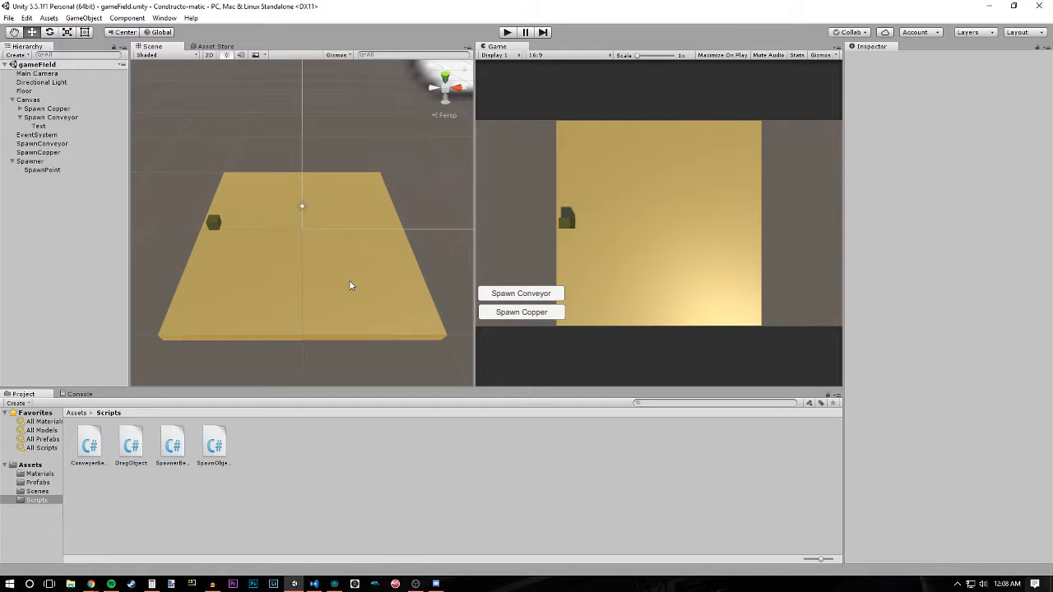
pyautogui.moveTo(350, 280)
pyautogui.keyDown('alt'); pyautogui.mouseDown()
pyautogui.moveTo(350, 244)
pyautogui.moveTo(350, 285)
pyautogui.mouseUp(); pyautogui.keyUp('alt')
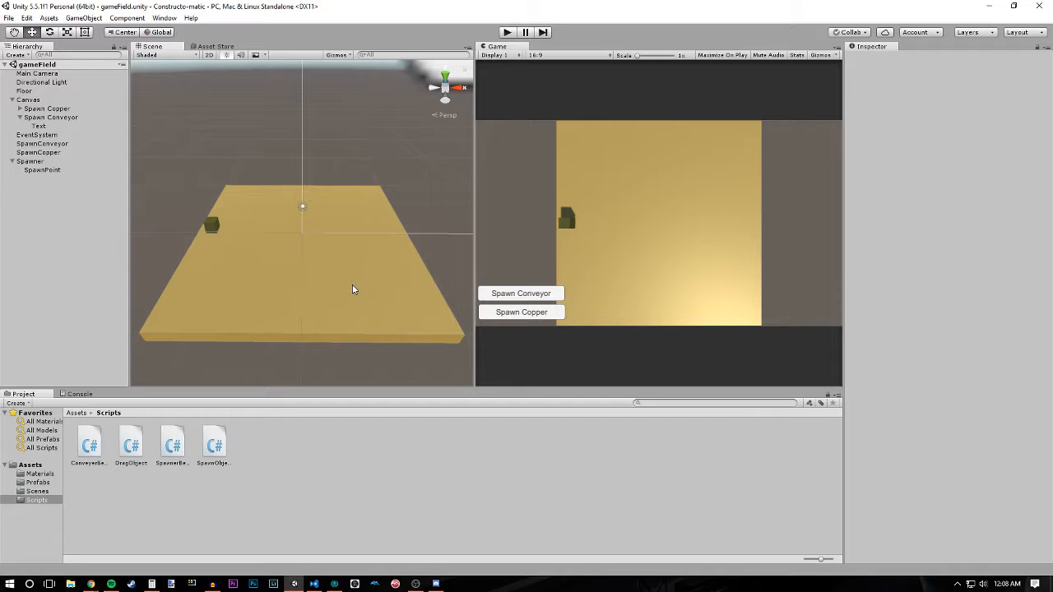
pyautogui.keyDown('alt'); pyautogui.moveTo(352, 285); pyautogui.dragTo(329, 275); pyautogui.keyUp('alt')
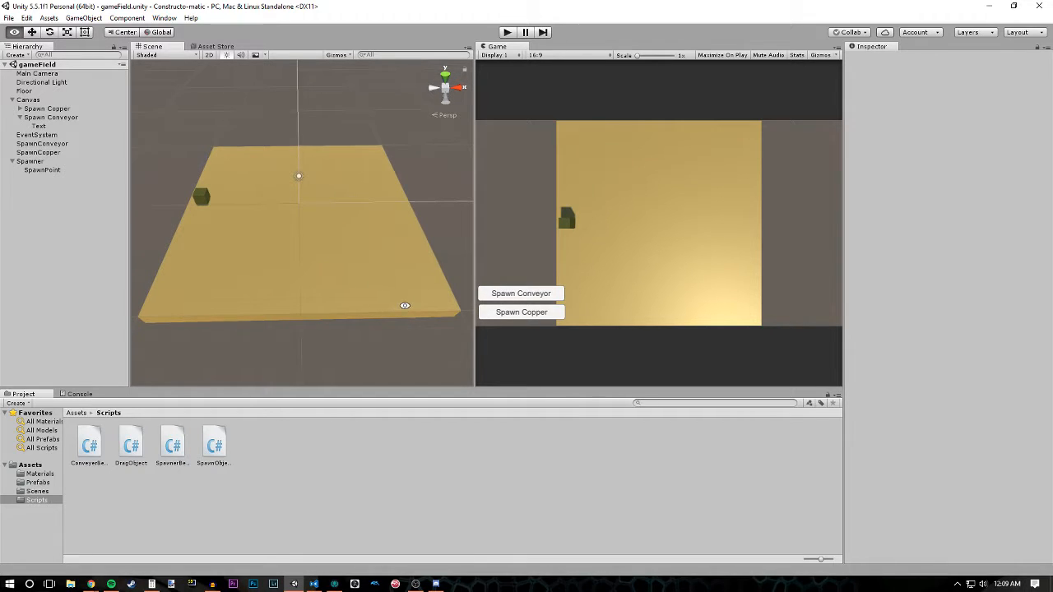
pyautogui.keyDown('alt'); pyautogui.moveTo(404, 305); pyautogui.dragTo(329, 274); pyautogui.keyUp('alt')
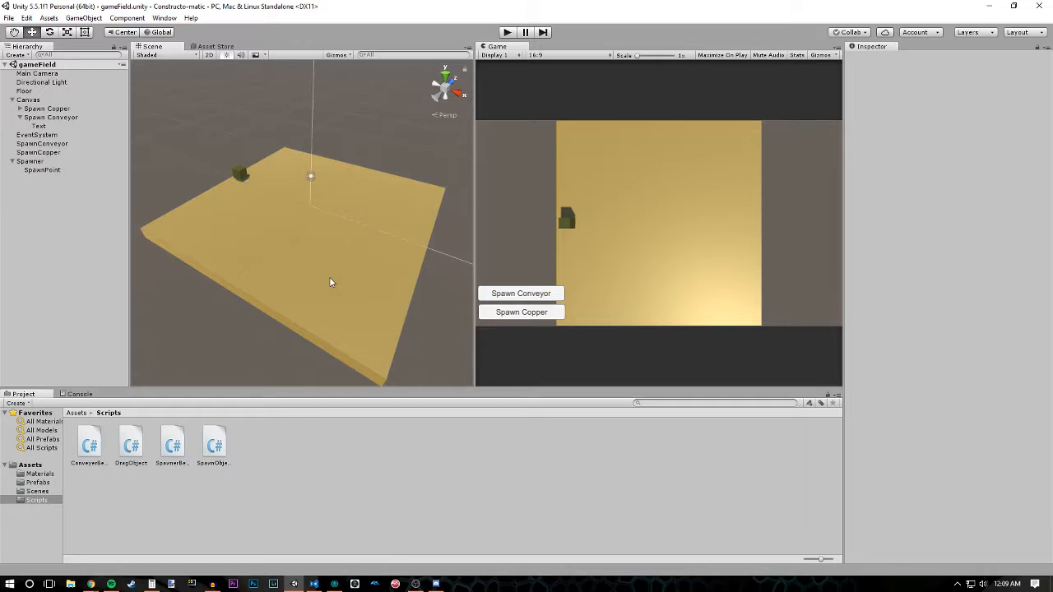
pyautogui.keyDown('alt'); pyautogui.moveTo(284, 238); pyautogui.dragTo(353, 232); pyautogui.keyUp('alt')
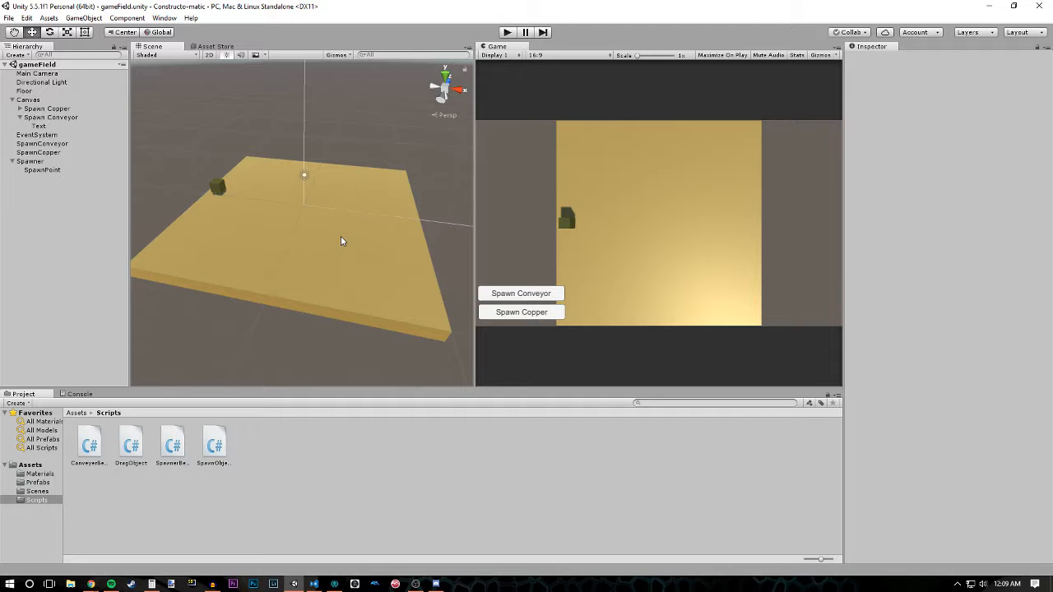
pyautogui.keyDown('alt'); pyautogui.moveTo(341, 237); pyautogui.dragTo(376, 291); pyautogui.keyUp('alt')
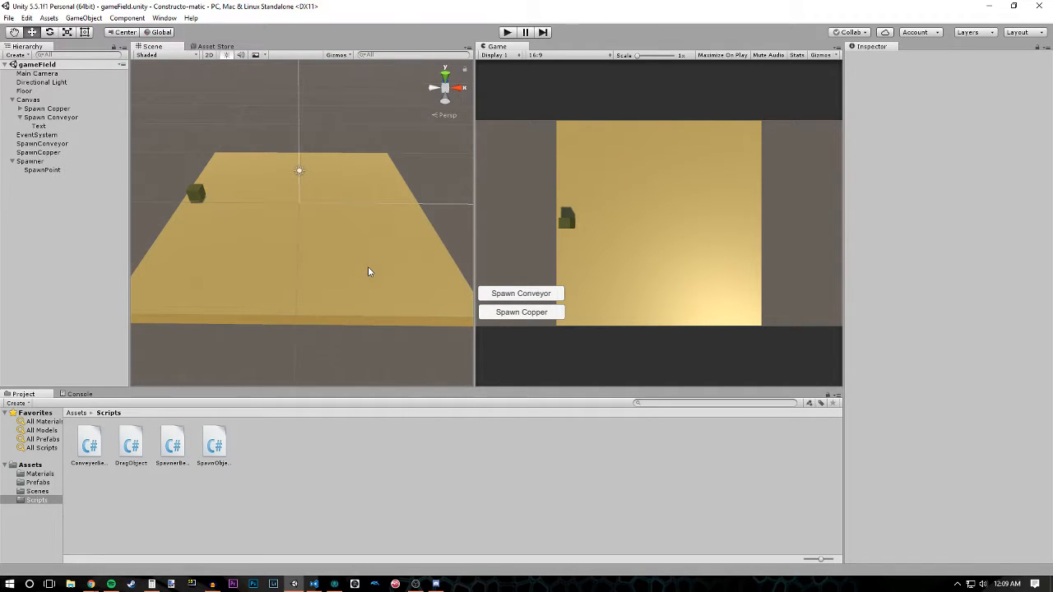
pyautogui.keyDown('alt'); pyautogui.moveTo(371, 246); pyautogui.dragTo(299, 325); pyautogui.keyUp('alt')
# - Start the game again, spawn three conveyor belts and arrange them end to end in the middle of the floor
pyautogui.click(507, 32)
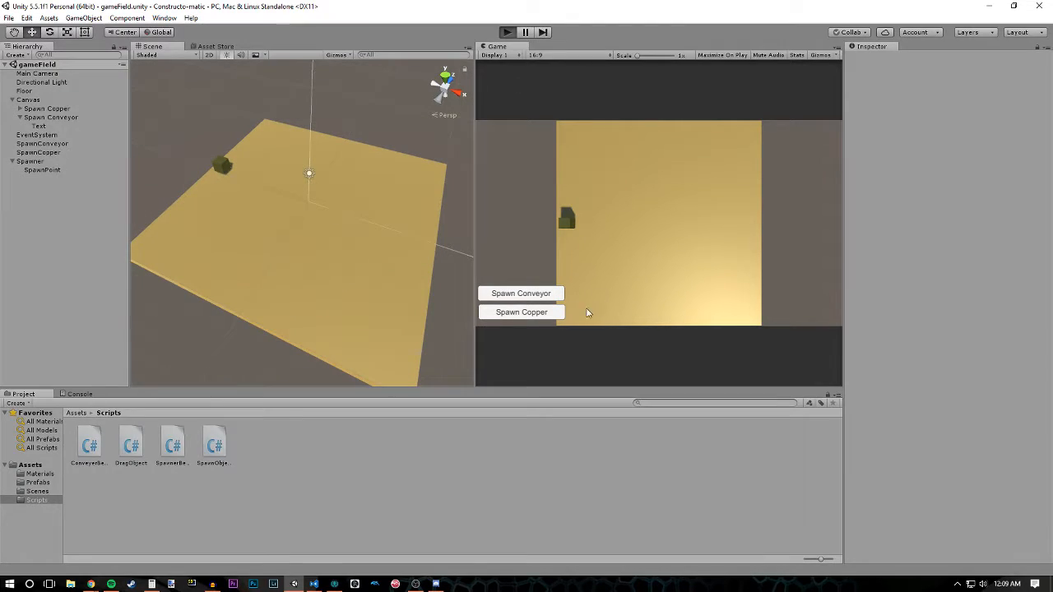
pyautogui.click(524, 296)
pyautogui.click(523, 296)
pyautogui.click(523, 296)
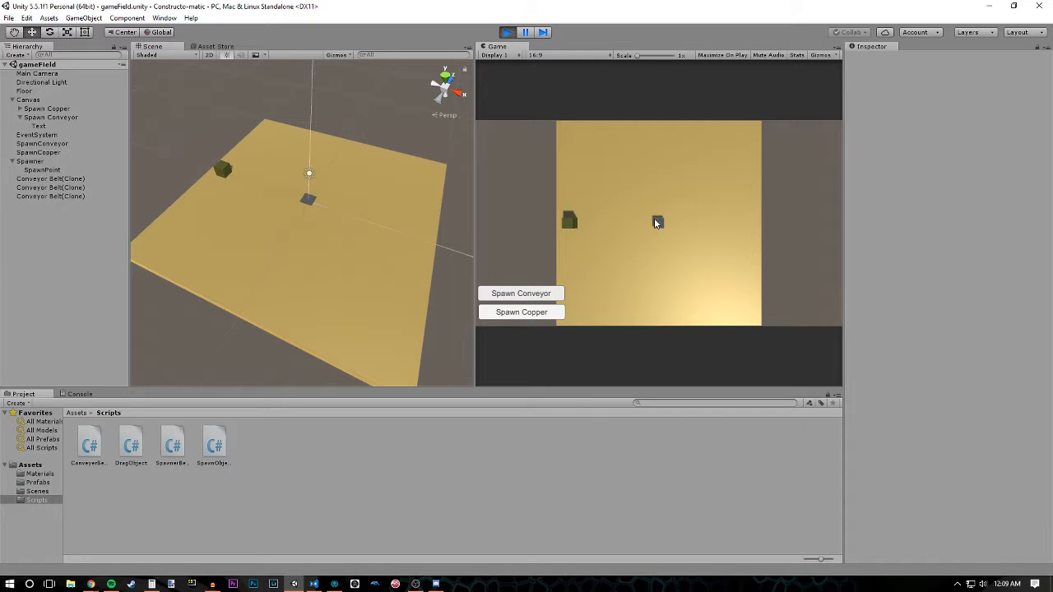
pyautogui.moveTo(657, 229)
pyautogui.mouseDown()
pyautogui.moveTo(661, 238)
pyautogui.moveTo(661, 193)
pyautogui.moveTo(658, 212)
pyautogui.mouseUp()
# - Examine the direction arrows on the spawned conveyor belts up close in the Scene view
pyautogui.keyDown('alt'); pyautogui.scroll(5, 345, 193); pyautogui.keyUp('alt')
pyautogui.keyDown('alt'); pyautogui.scroll(4, 344, 193); pyautogui.keyUp('alt')
pyautogui.keyDown('alt'); pyautogui.moveTo(344, 194); pyautogui.dragTo(306, 216); pyautogui.keyUp('alt')
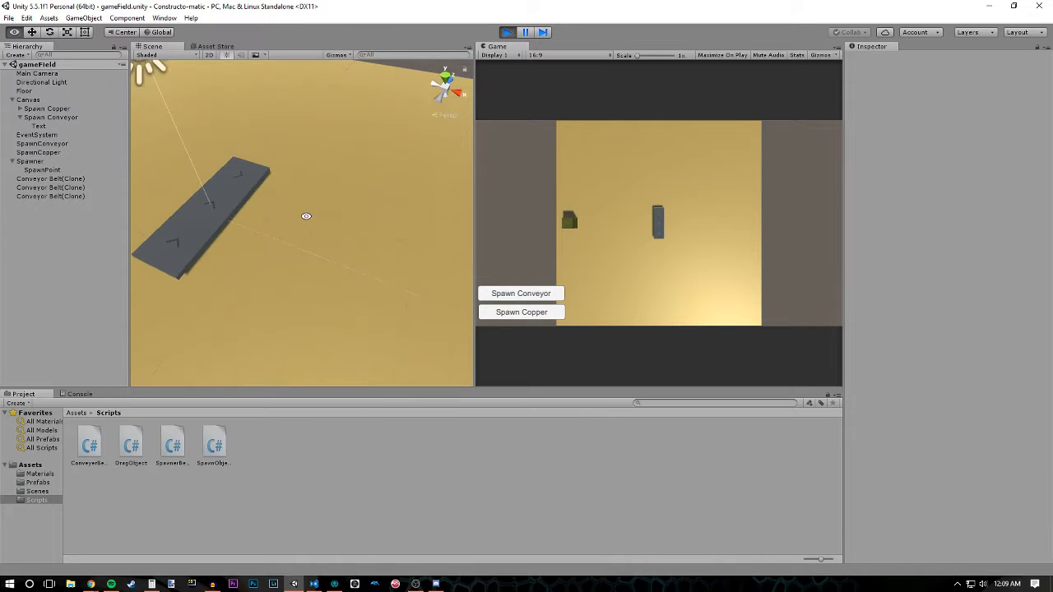
pyautogui.keyDown('alt'); pyautogui.moveTo(205, 229); pyautogui.dragTo(343, 271); pyautogui.keyUp('alt')
pyautogui.keyDown('alt'); pyautogui.scroll(4, 344, 271); pyautogui.keyUp('alt')
pyautogui.keyDown('alt'); pyautogui.moveTo(344, 271); pyautogui.dragTo(355, 252, button='middle'); pyautogui.keyUp('alt')
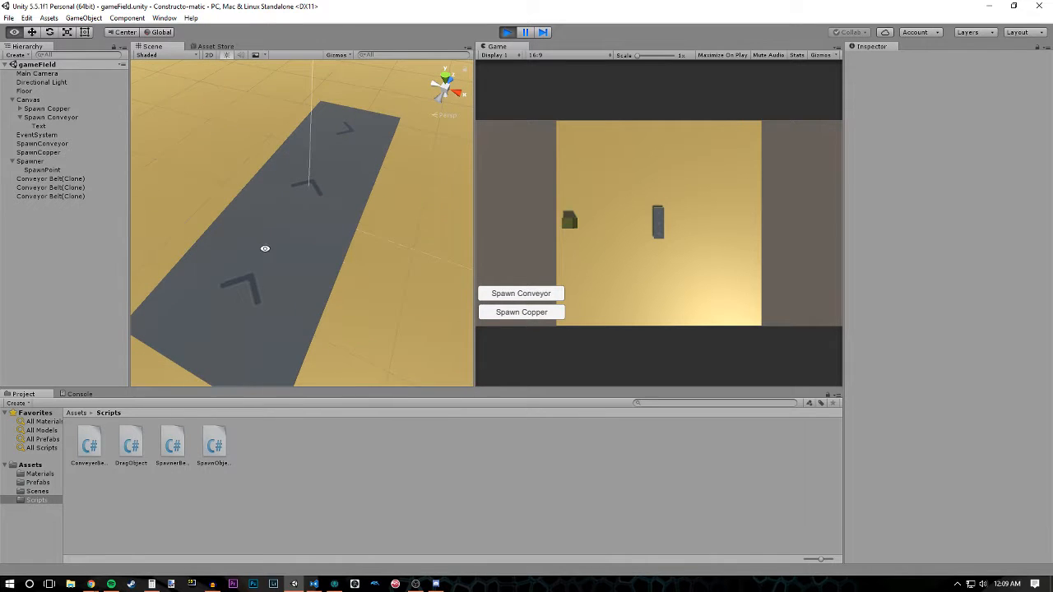
pyautogui.keyDown('alt'); pyautogui.moveTo(374, 286); pyautogui.dragTo(371, 283, button='right'); pyautogui.keyUp('alt')
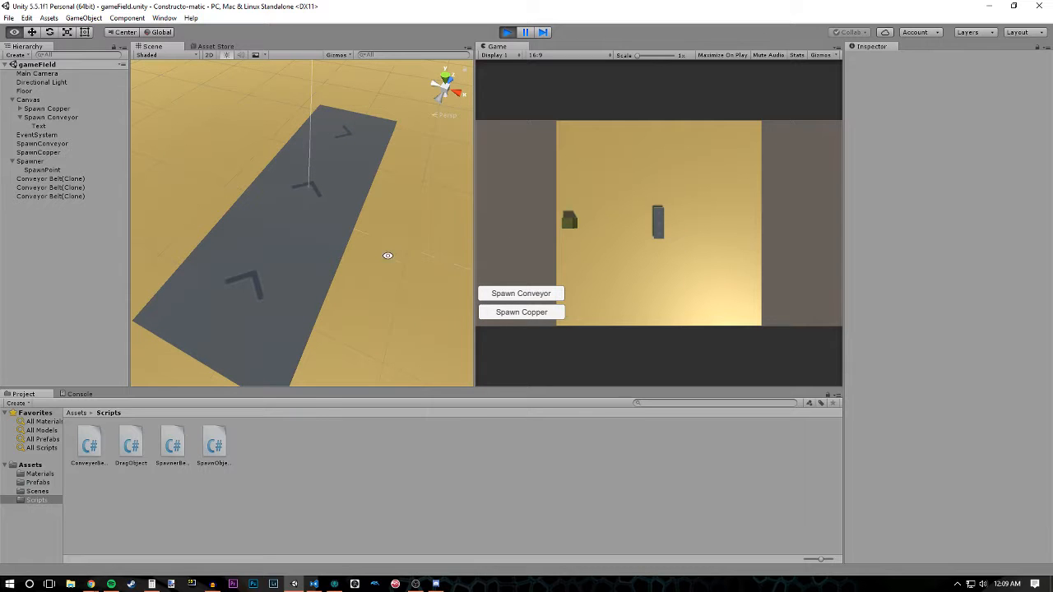
pyautogui.keyDown('alt'); pyautogui.moveTo(388, 255); pyautogui.dragTo(368, 243); pyautogui.keyUp('alt')
# - Widen the Game view, spawn a copper block and try moving it around on the conveyor belts
pyautogui.moveTo(475, 210); pyautogui.dragTo(291, 216)
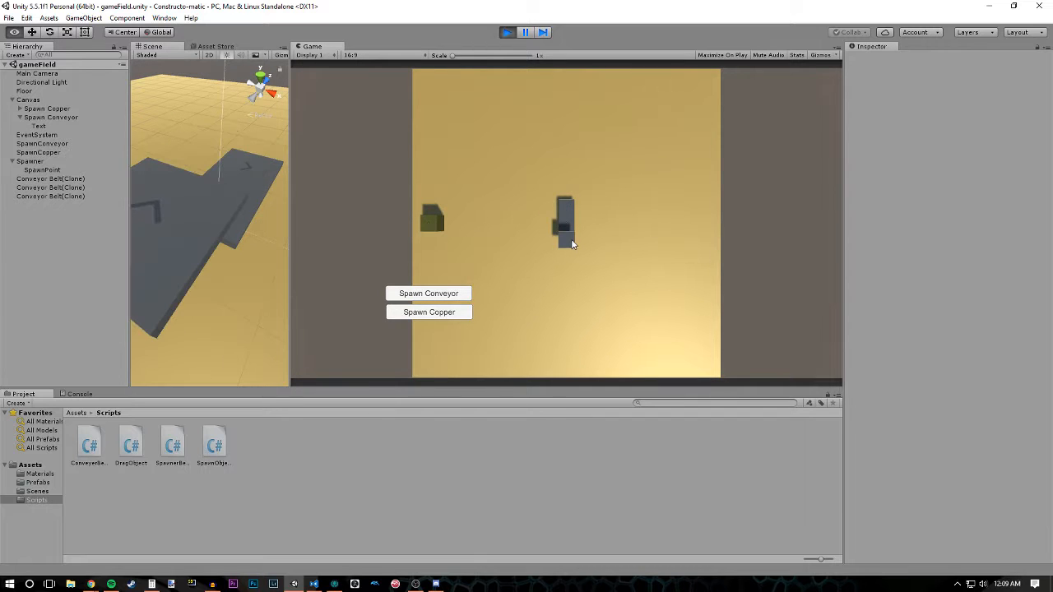
pyautogui.click(418, 313)
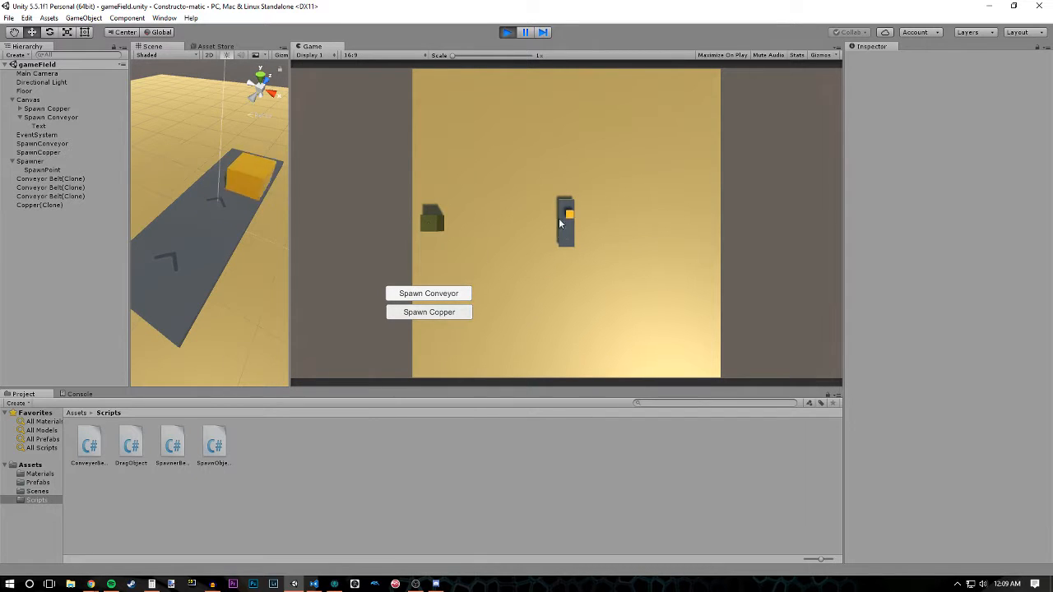
pyautogui.moveTo(568, 213); pyautogui.dragTo(574, 248)
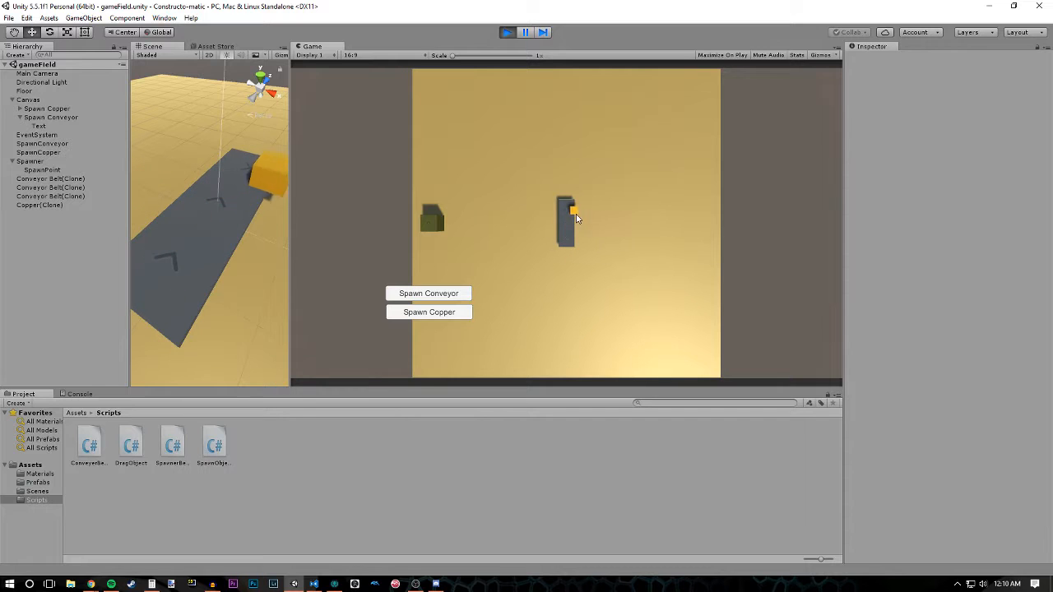
pyautogui.moveTo(576, 221)
pyautogui.mouseDown()
pyautogui.moveTo(566, 184)
pyautogui.moveTo(585, 207)
pyautogui.moveTo(576, 236)
pyautogui.moveTo(567, 230)
pyautogui.mouseUp()
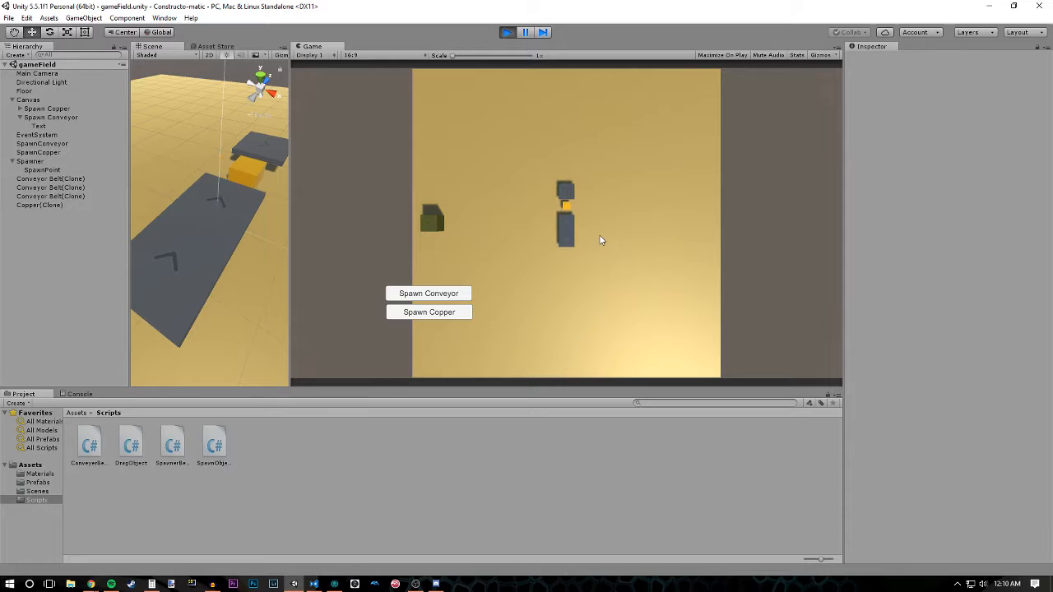
# - Move the copper block off beside the belts and rejoin the separated end belt to the other two
pyautogui.moveTo(566, 206); pyautogui.dragTo(582, 206)
pyautogui.moveTo(568, 192); pyautogui.dragTo(567, 243)
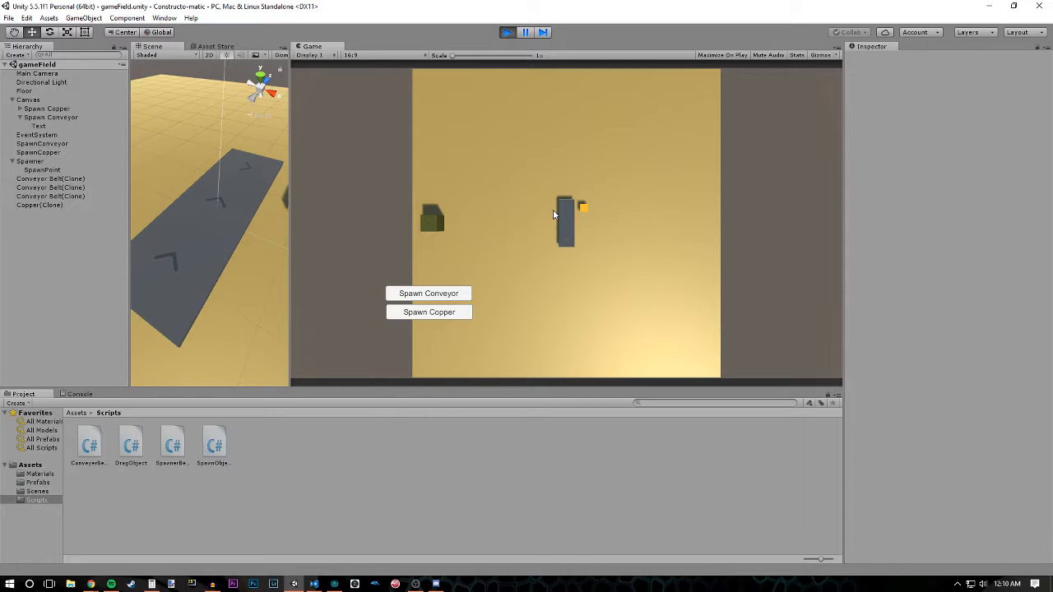
# - Move the far end belt away, spawn three more conveyor belts and fill the gap to form one six-belt line
pyautogui.moveTo(565, 211); pyautogui.dragTo(565, 175)
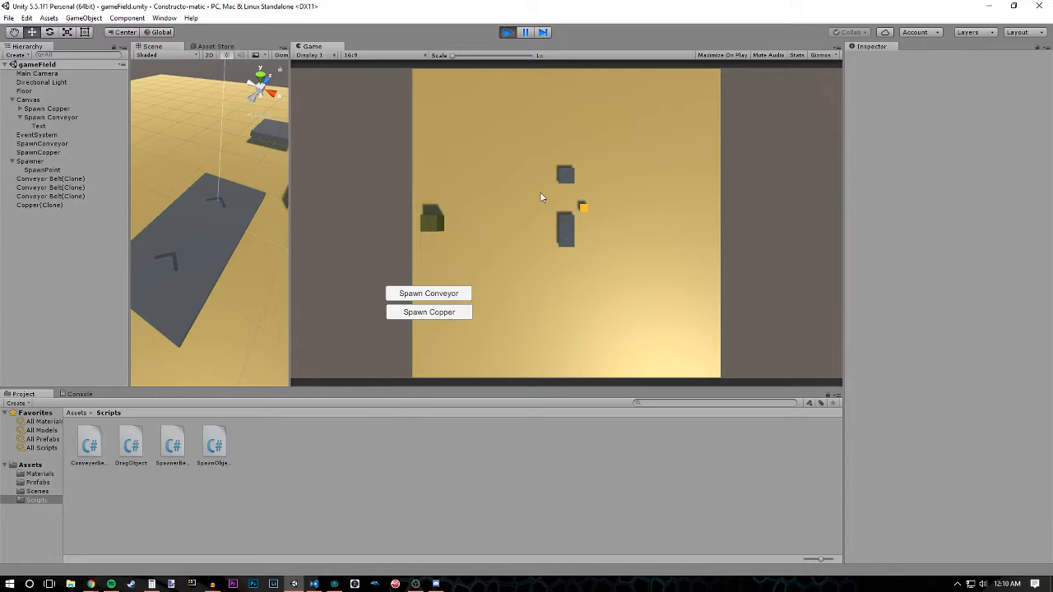
pyautogui.click(445, 296)
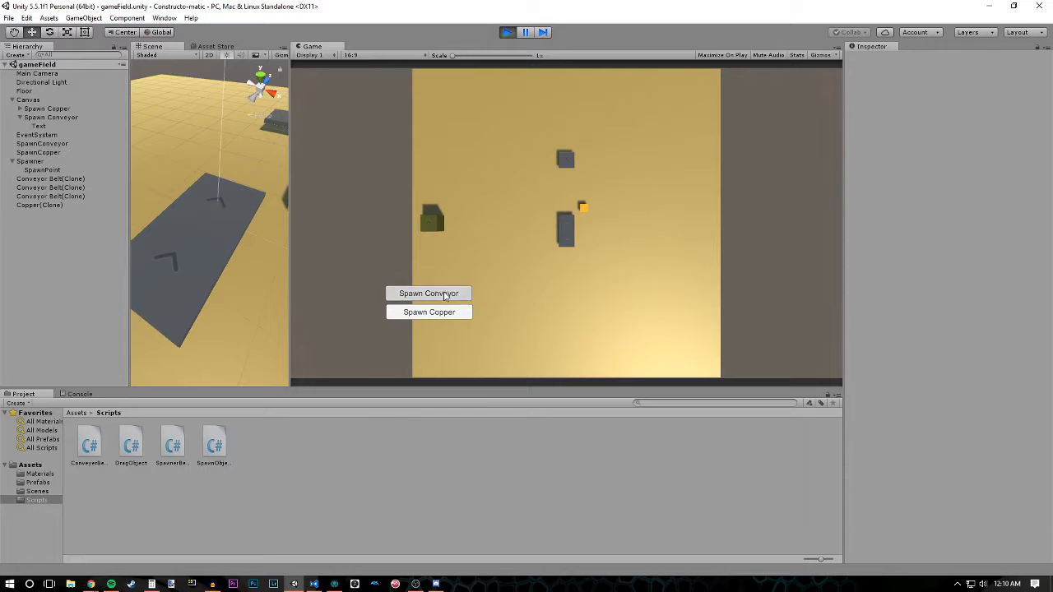
pyautogui.click(445, 296)
pyautogui.click(445, 297)
pyautogui.click(565, 221)
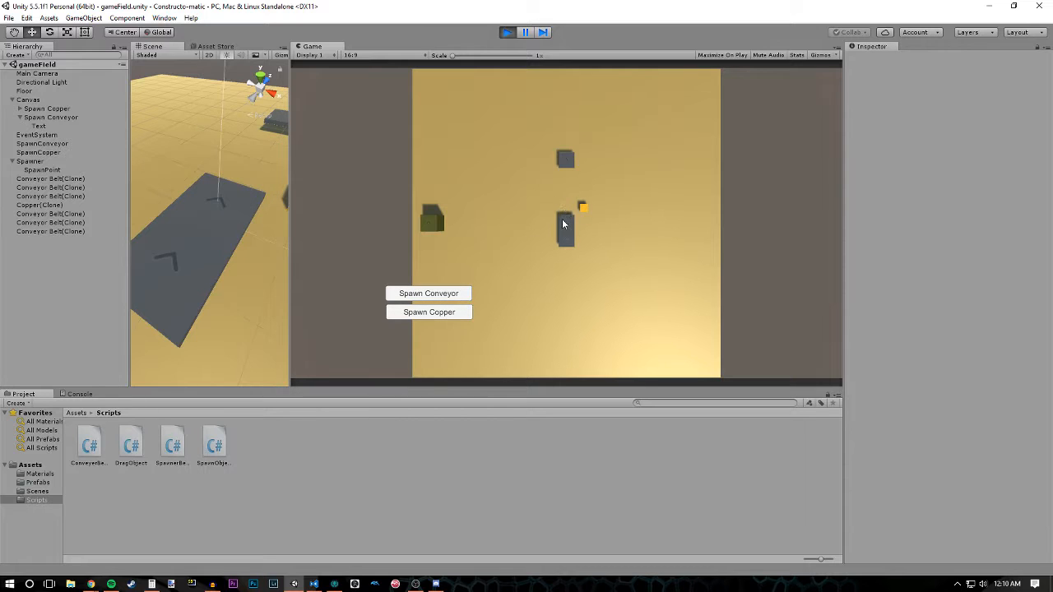
pyautogui.moveTo(568, 207); pyautogui.dragTo(565, 243)
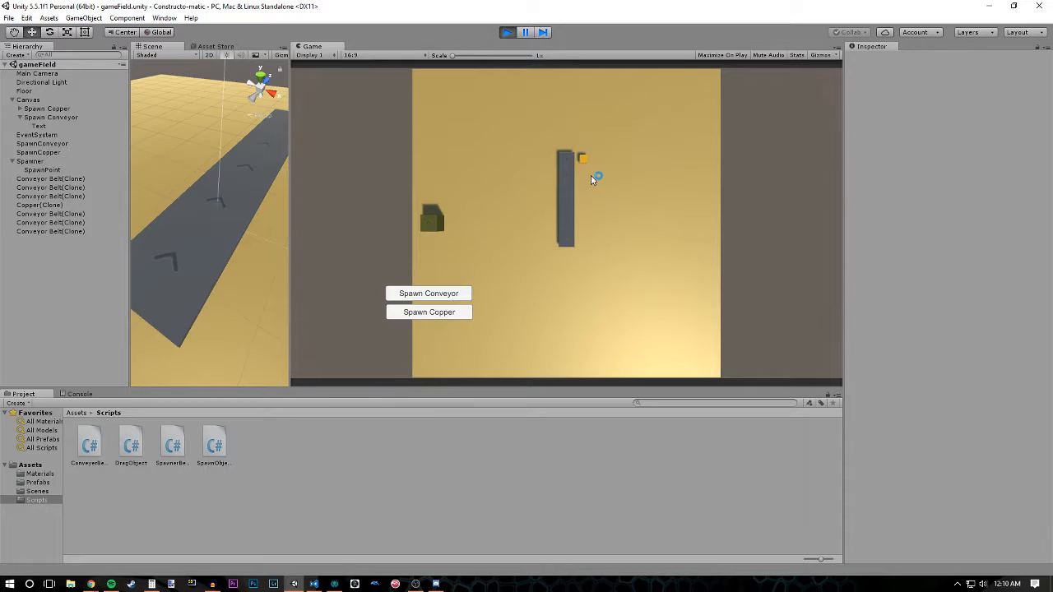
pyautogui.keyDown('alt'); pyautogui.moveTo(250, 237); pyautogui.dragTo(330, 247); pyautogui.keyUp('alt')
pyautogui.keyDown('alt'); pyautogui.moveTo(243, 198); pyautogui.dragTo(213, 239); pyautogui.keyUp('alt')
pyautogui.keyDown('alt'); pyautogui.moveTo(213, 239); pyautogui.dragTo(216, 247, button='right'); pyautogui.keyUp('alt')
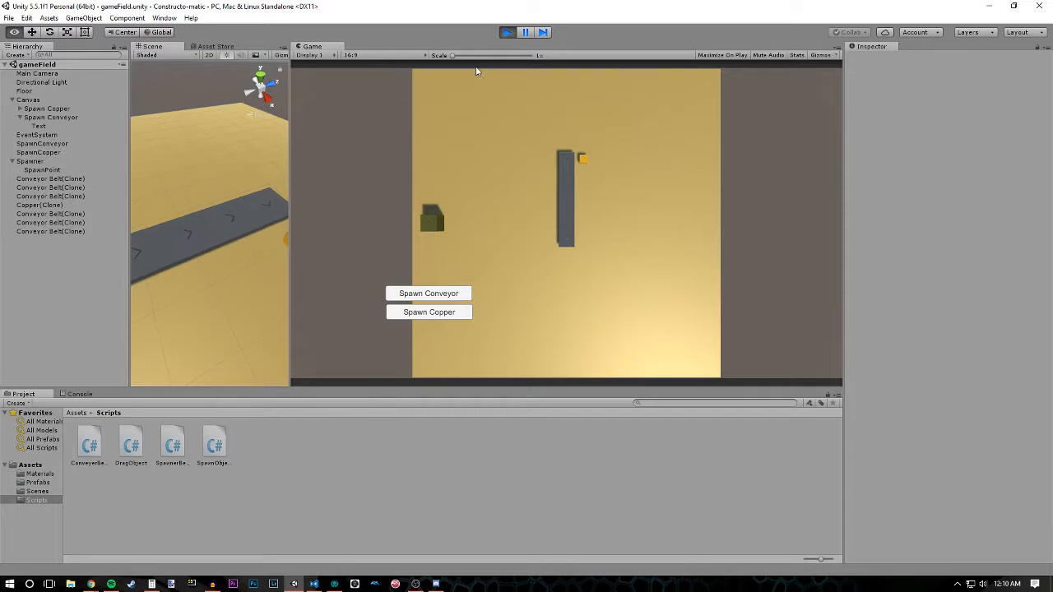
# - Stop the game and set the Conveyor Belt prefab's X scale to 0.9 and its Z scale to match
pyautogui.click(501, 33)
pyautogui.click(80, 414)
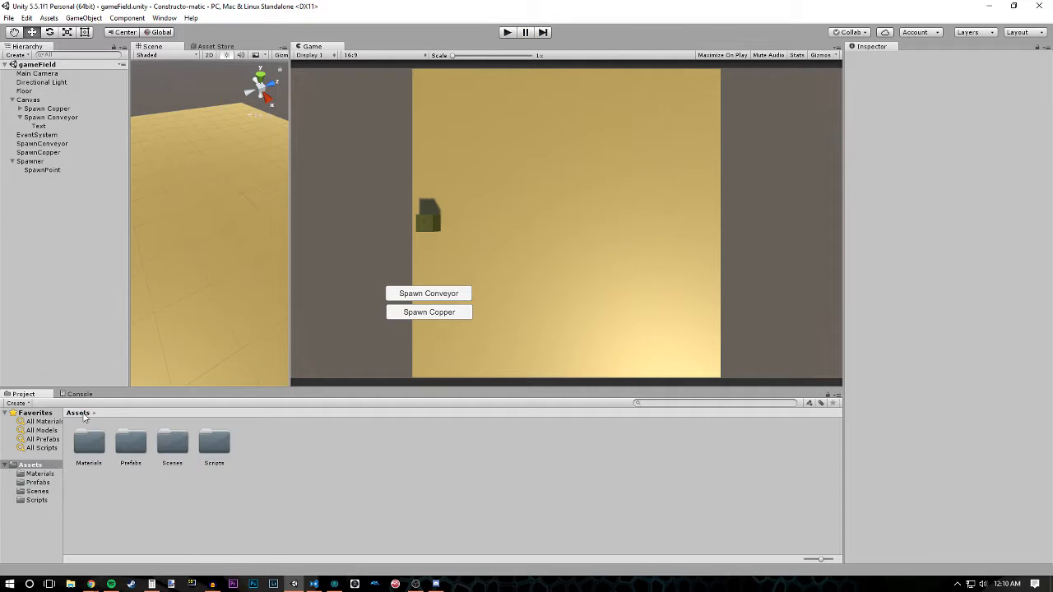
pyautogui.doubleClick(142, 447)
pyautogui.click(89, 443)
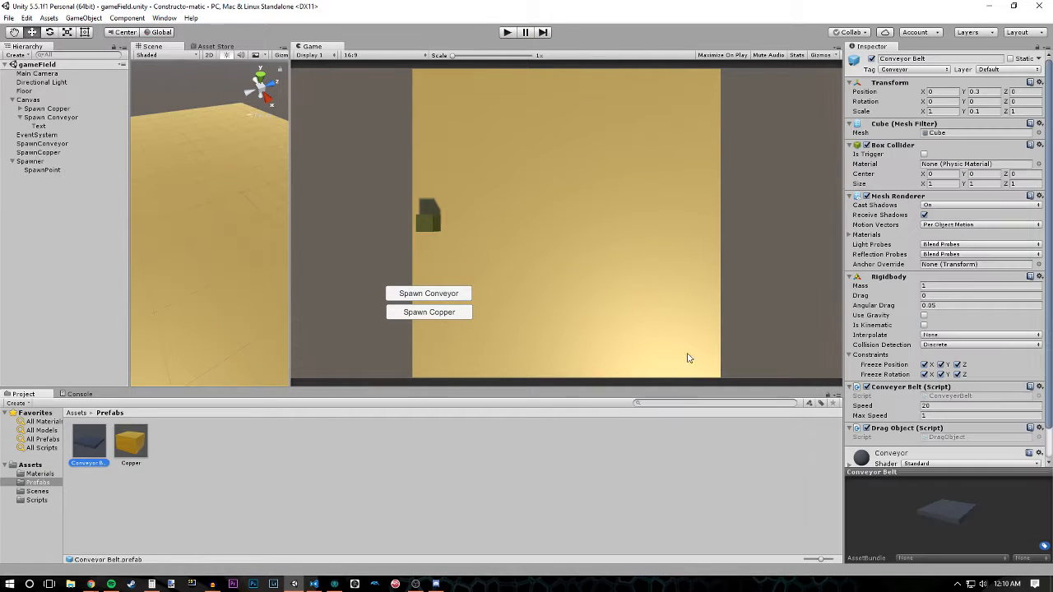
pyautogui.click(931, 112)
pyautogui.write('0.9')
pyautogui.click(1016, 110)
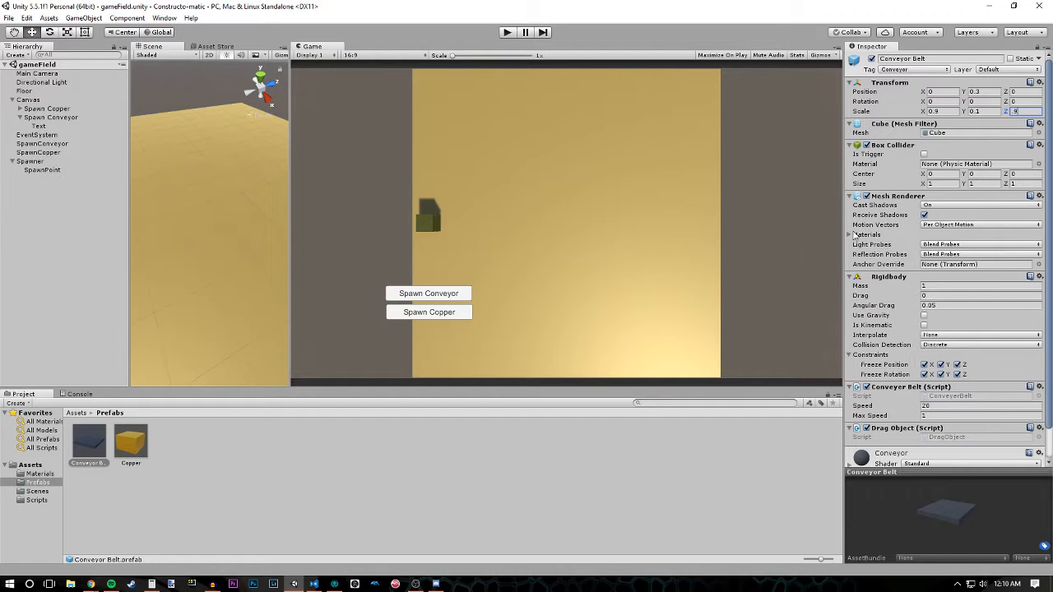
pyautogui.click(396, 442)
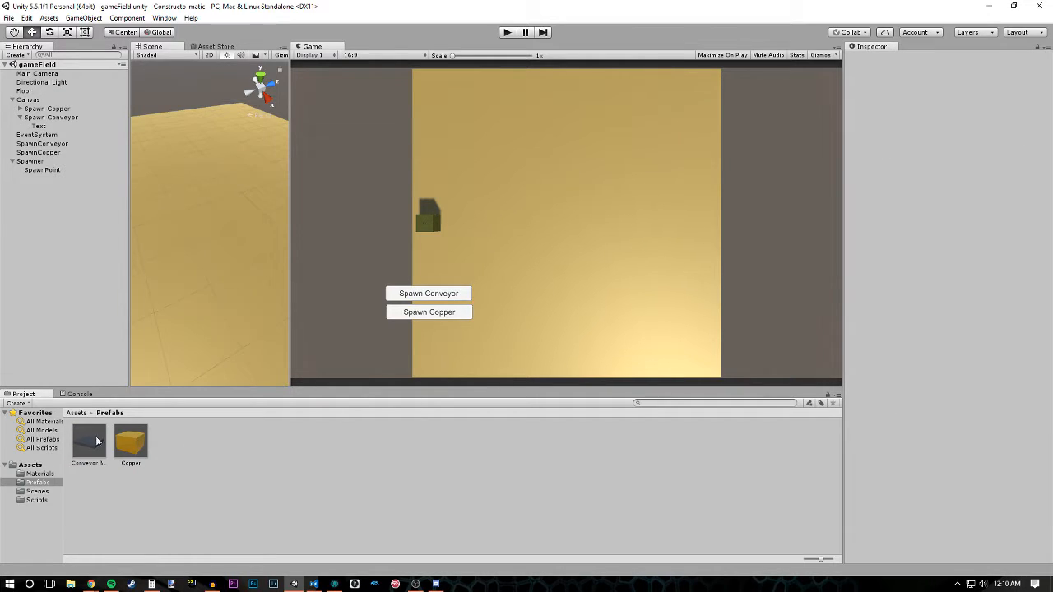
# - Start the game, spawn five conveyor belts and arrange them end to end in one straight line
pyautogui.click(506, 33)
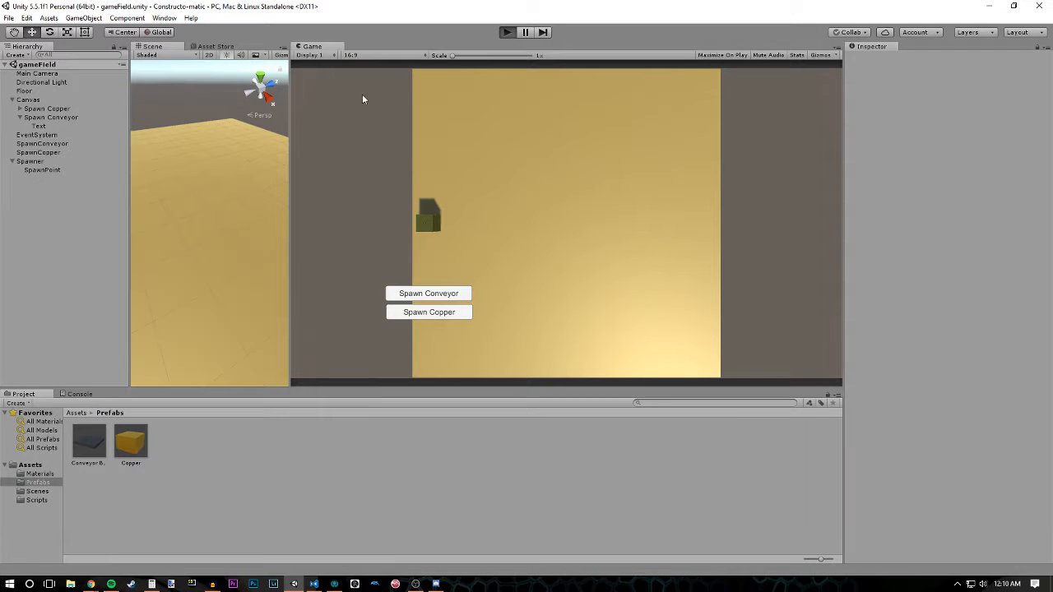
pyautogui.click(429, 293)
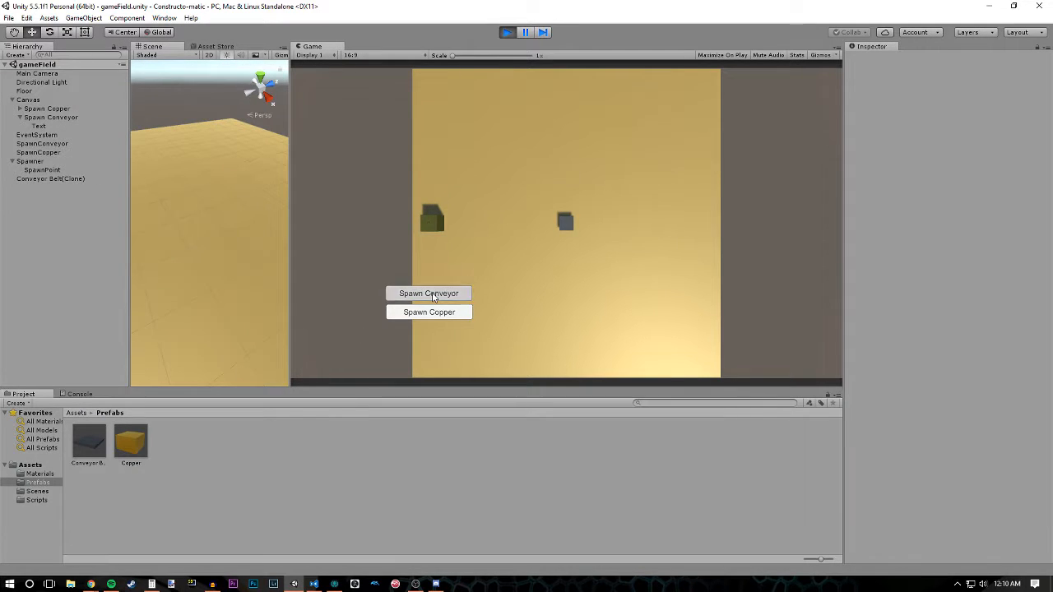
pyautogui.click(429, 293)
pyautogui.click(429, 293)
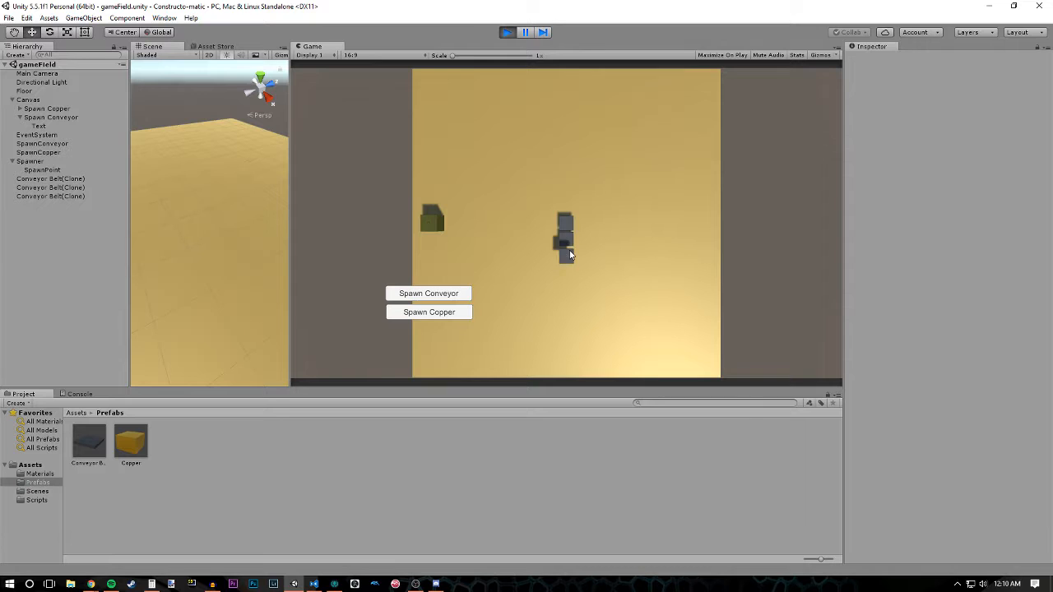
pyautogui.click(453, 296)
pyautogui.click(453, 295)
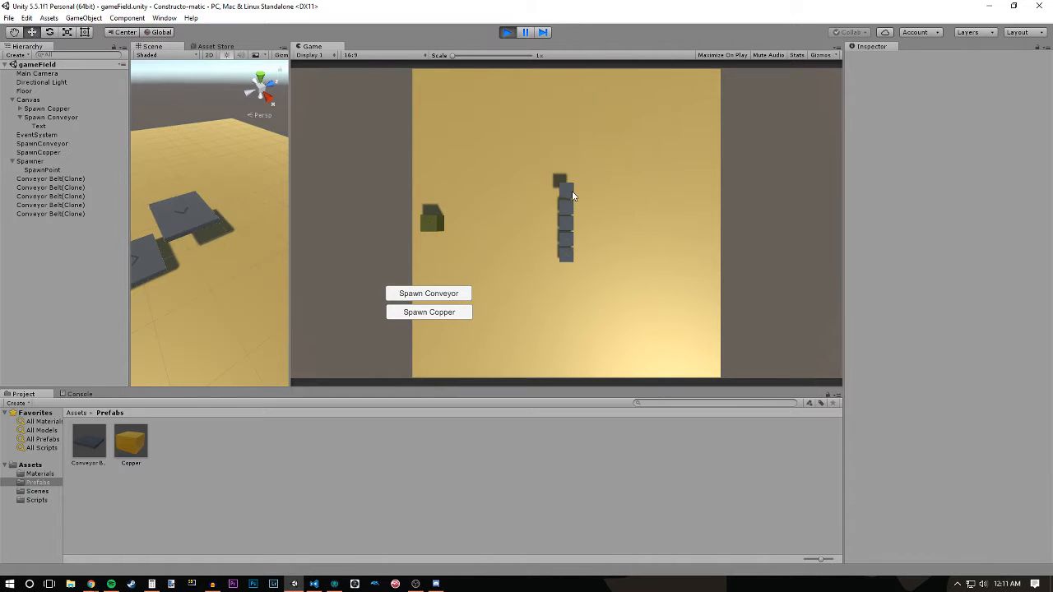
# - Spawn a copper block and place it on the conveyor line repeatedly to test how the belts carry it
pyautogui.click(405, 315)
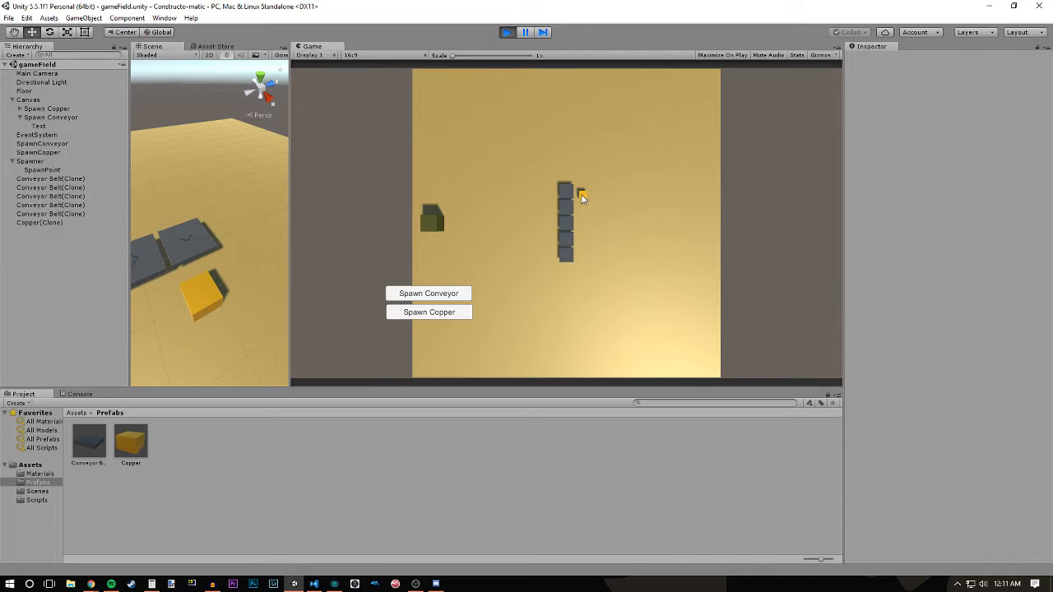
pyautogui.moveTo(582, 196); pyautogui.dragTo(569, 213)
pyautogui.moveTo(580, 194); pyautogui.dragTo(568, 255)
pyautogui.moveTo(582, 195); pyautogui.dragTo(557, 258)
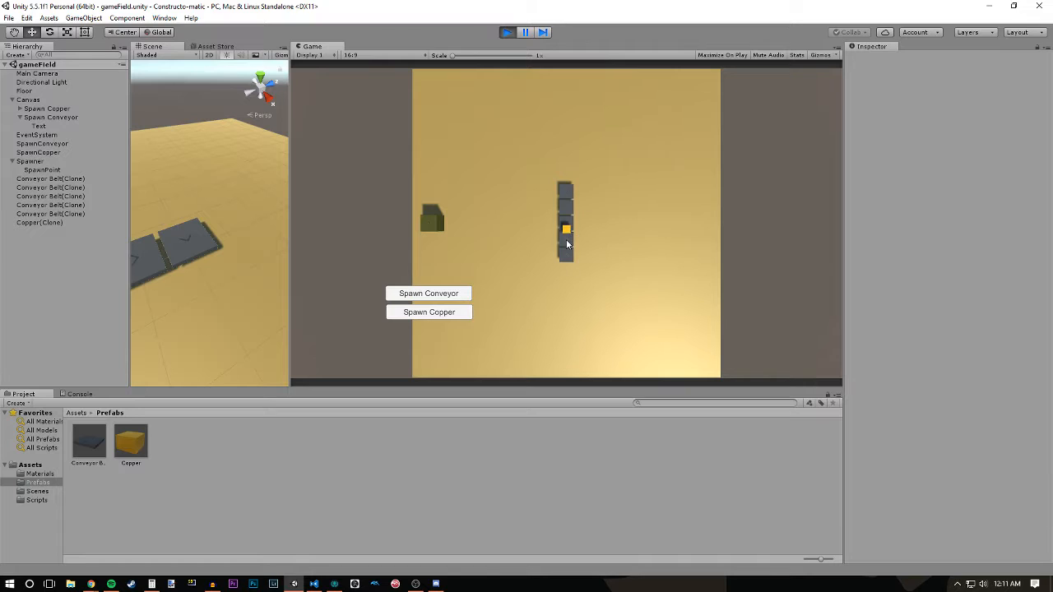
pyautogui.moveTo(567, 198); pyautogui.dragTo(566, 252)
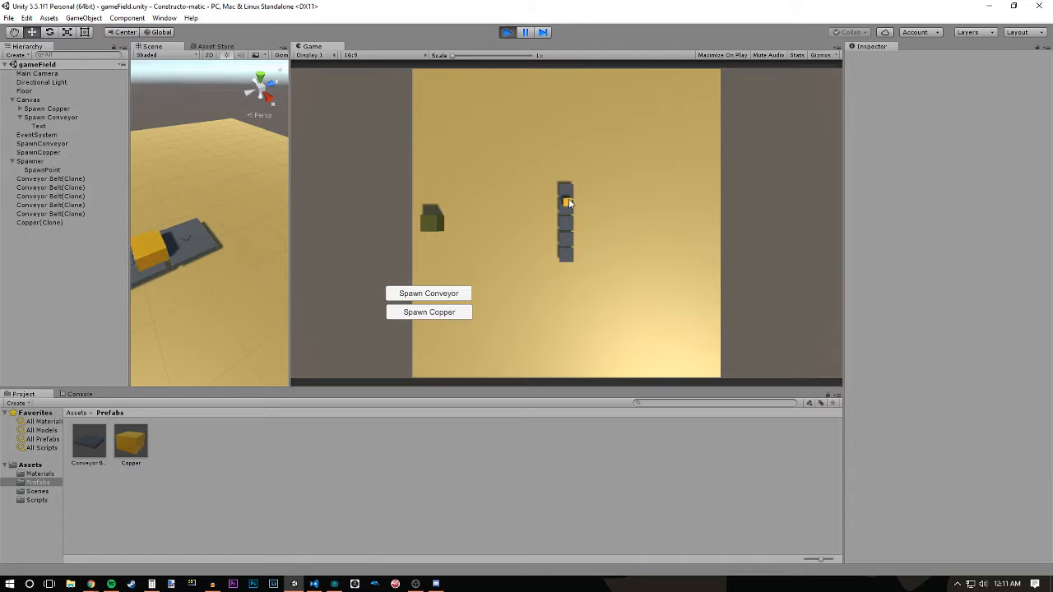
# - Move the copper block on and off the belts from both sides of the conveyor line
pyautogui.moveTo(584, 202); pyautogui.dragTo(547, 224)
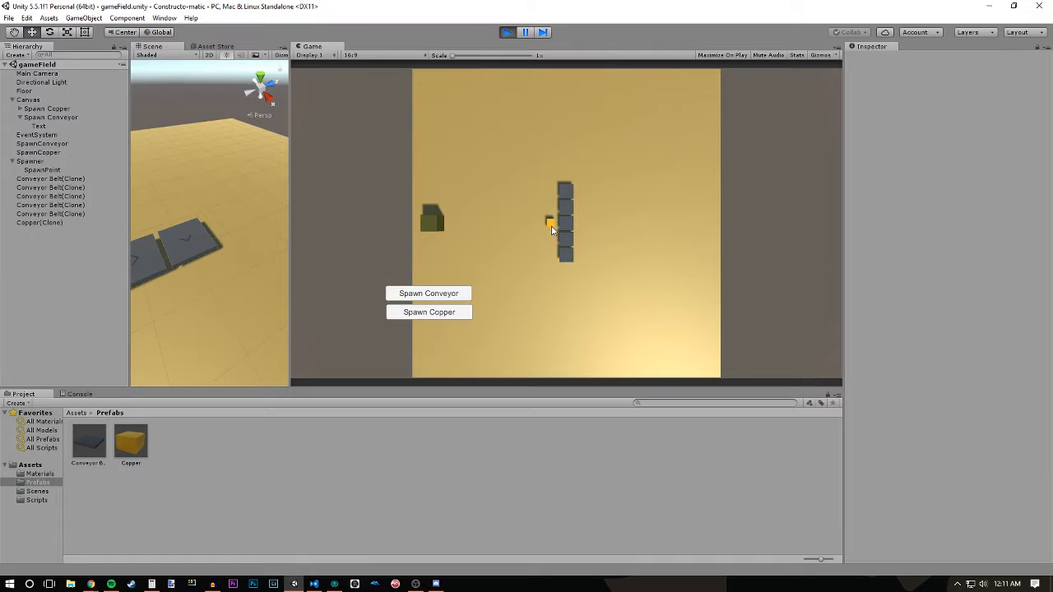
pyautogui.moveTo(549, 221); pyautogui.dragTo(571, 209)
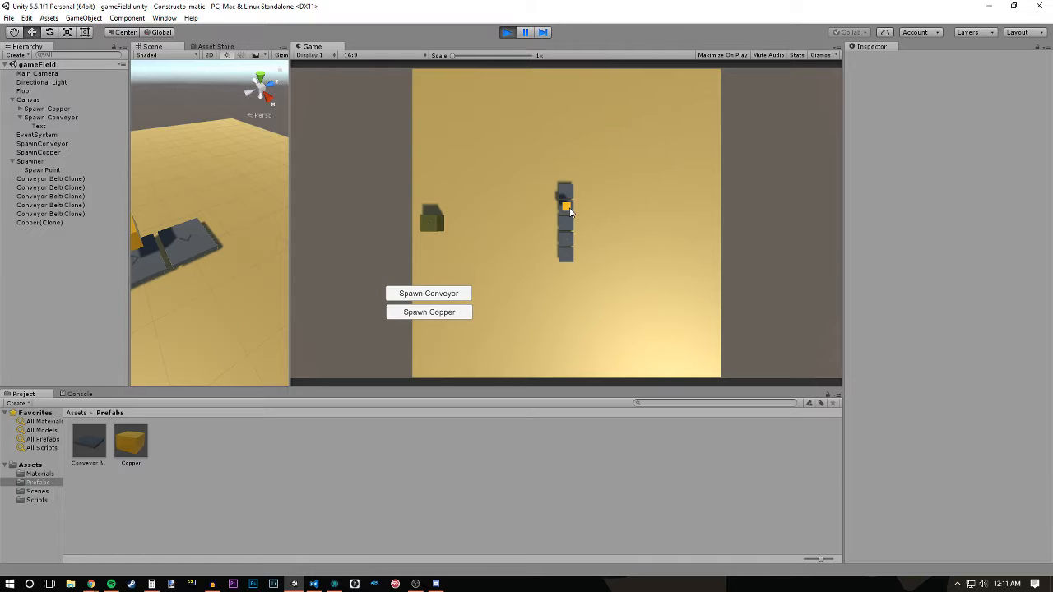
pyautogui.moveTo(570, 212)
pyautogui.mouseDown()
pyautogui.moveTo(602, 212)
pyautogui.moveTo(584, 208)
pyautogui.mouseUp()
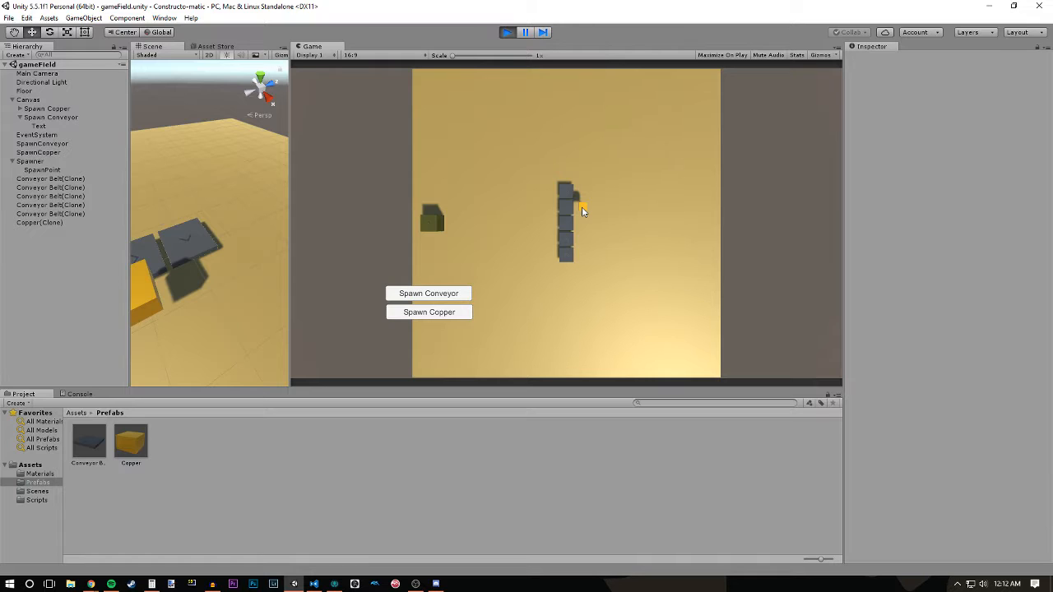
pyautogui.moveTo(581, 208); pyautogui.dragTo(529, 221)
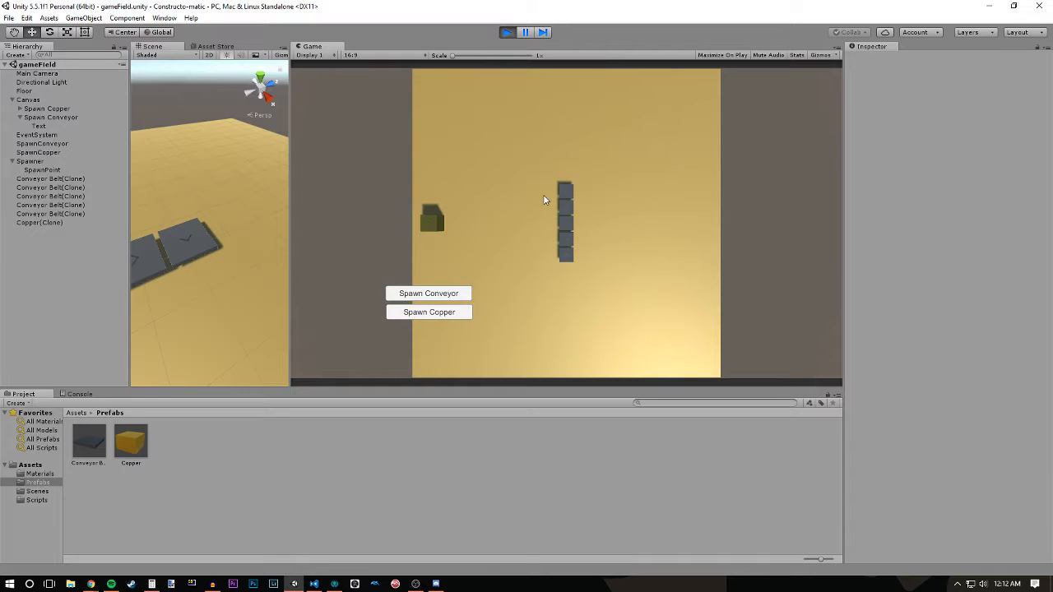
# - Spawn two more conveyor belts, attach them sideways at the line's far end to form a corner, and spawn another copper block
pyautogui.click(450, 296)
pyautogui.click(449, 295)
pyautogui.moveTo(570, 225)
pyautogui.mouseDown()
pyautogui.moveTo(591, 221)
pyautogui.moveTo(598, 194)
pyautogui.moveTo(584, 195)
pyautogui.moveTo(588, 204)
pyautogui.moveTo(600, 195)
pyautogui.mouseUp()
pyautogui.click(429, 312)
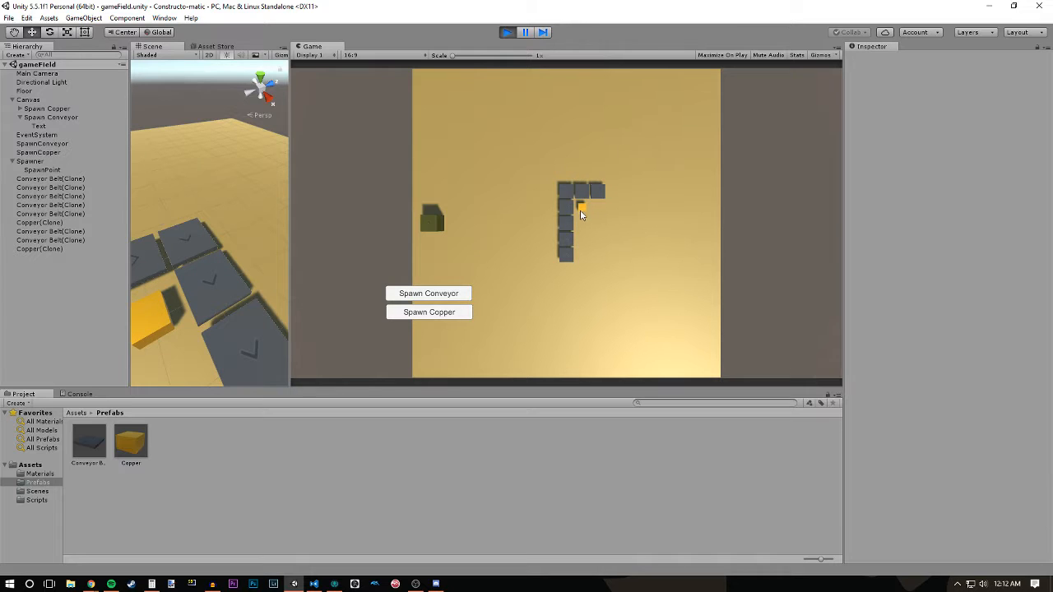
# - Widen the Scene view and examine the direction arrows and gaps of the belts around the corner
pyautogui.keyDown('alt'); pyautogui.scroll(5, 169, 305); pyautogui.keyUp('alt')
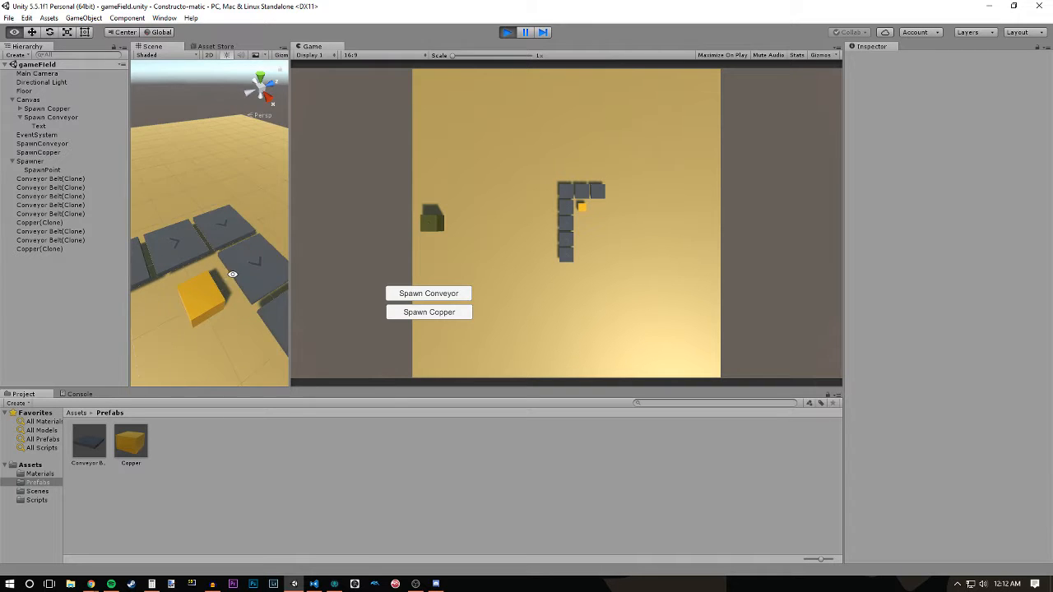
pyautogui.keyDown('alt'); pyautogui.scroll(-3, 200, 276); pyautogui.keyUp('alt')
pyautogui.moveTo(290, 222); pyautogui.dragTo(624, 204)
pyautogui.keyDown('alt'); pyautogui.moveTo(317, 282); pyautogui.dragTo(460, 281); pyautogui.keyUp('alt')
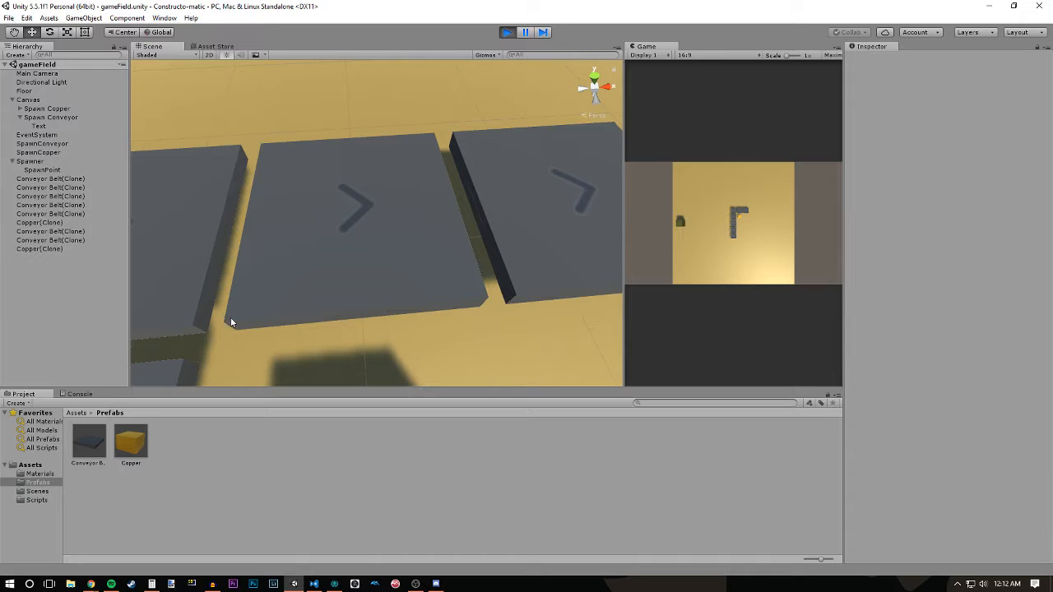
pyautogui.moveTo(544, 283); pyautogui.dragTo(440, 297, button='middle')
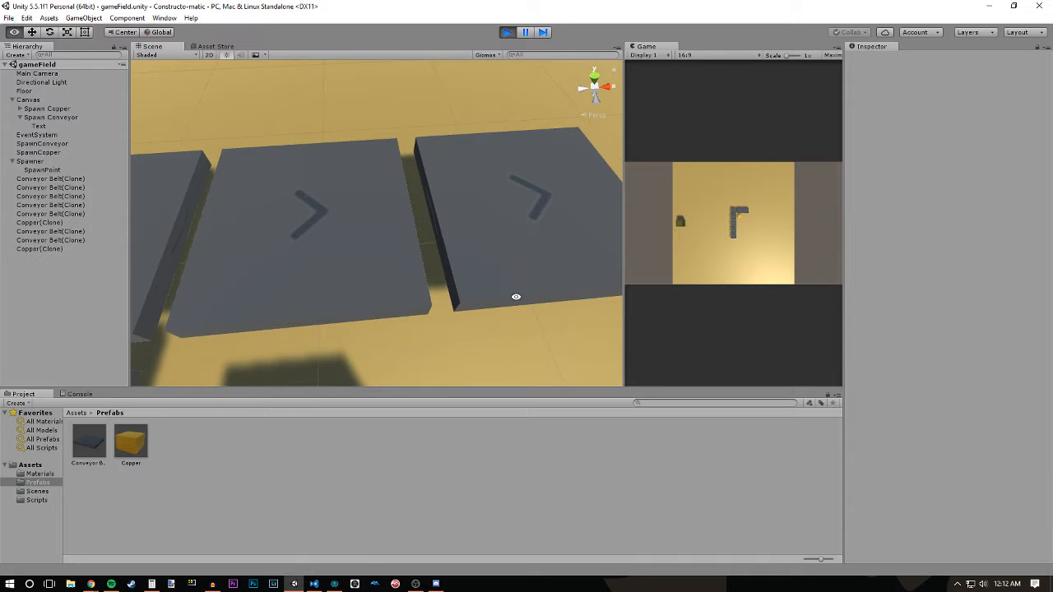
pyautogui.scroll(-8, 414, 295)
pyautogui.moveTo(516, 297); pyautogui.dragTo(384, 238, button='middle')
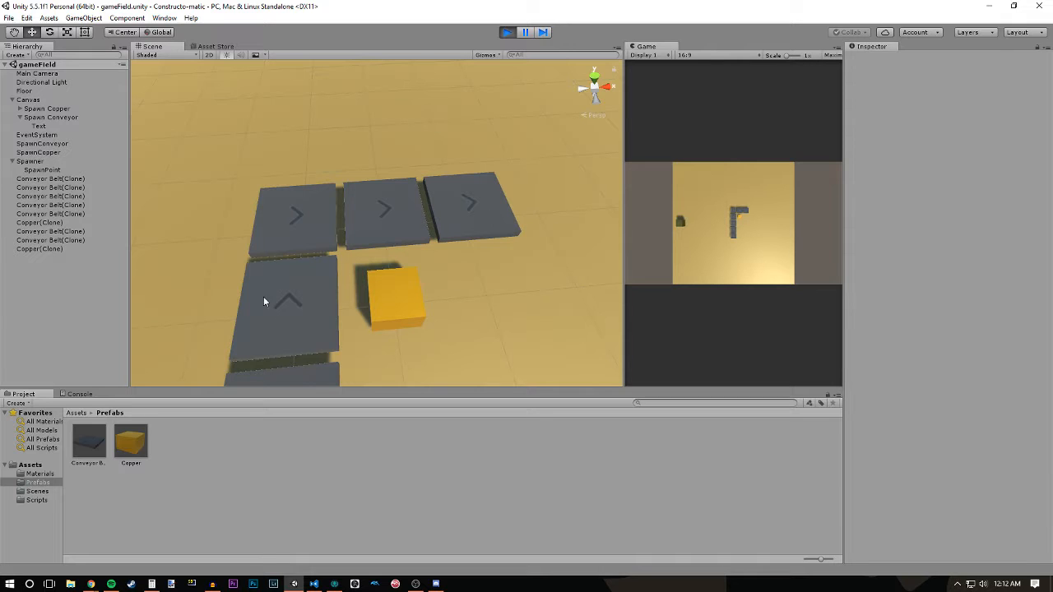
# - Place the copper block on the L-shaped conveyor line and let it ride around the corner
pyautogui.moveTo(392, 303); pyautogui.dragTo(324, 317)
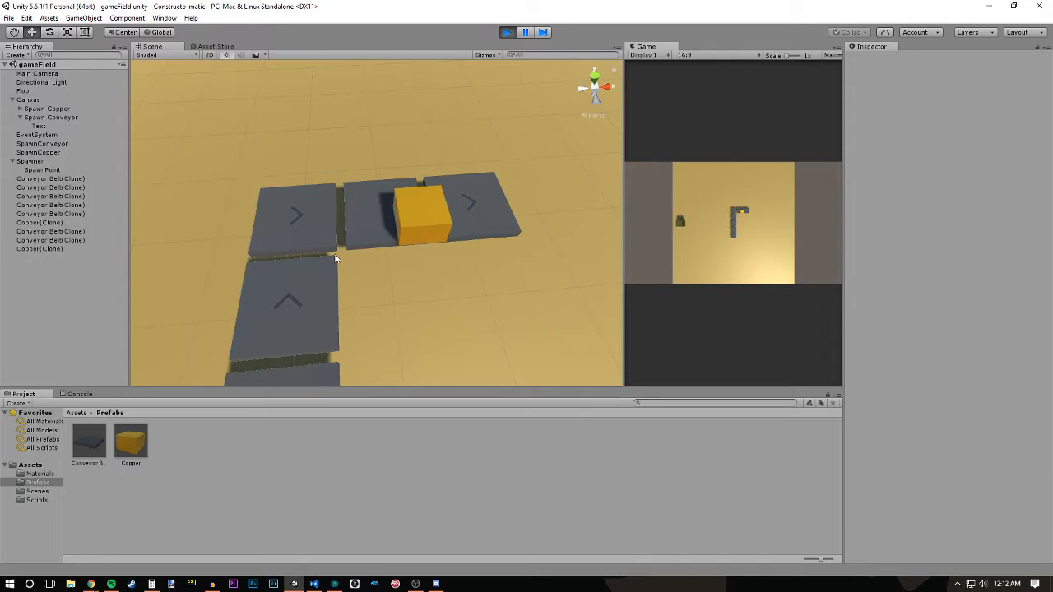
pyautogui.keyDown('alt'); pyautogui.moveTo(419, 348); pyautogui.dragTo(361, 286); pyautogui.keyUp('alt')
pyautogui.scroll(-3, 489, 318)
pyautogui.scroll(-3, 361, 286)
pyautogui.moveTo(362, 285); pyautogui.dragTo(354, 230, button='middle')
pyautogui.keyDown('alt'); pyautogui.moveTo(353, 230); pyautogui.dragTo(367, 265); pyautogui.keyUp('alt')
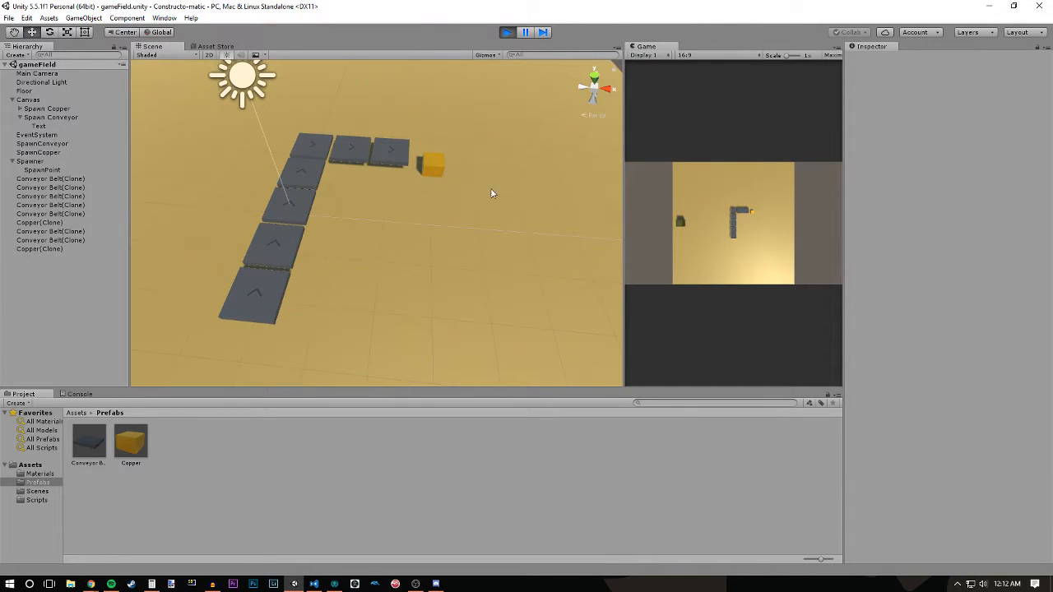
pyautogui.moveTo(753, 212); pyautogui.dragTo(733, 237)
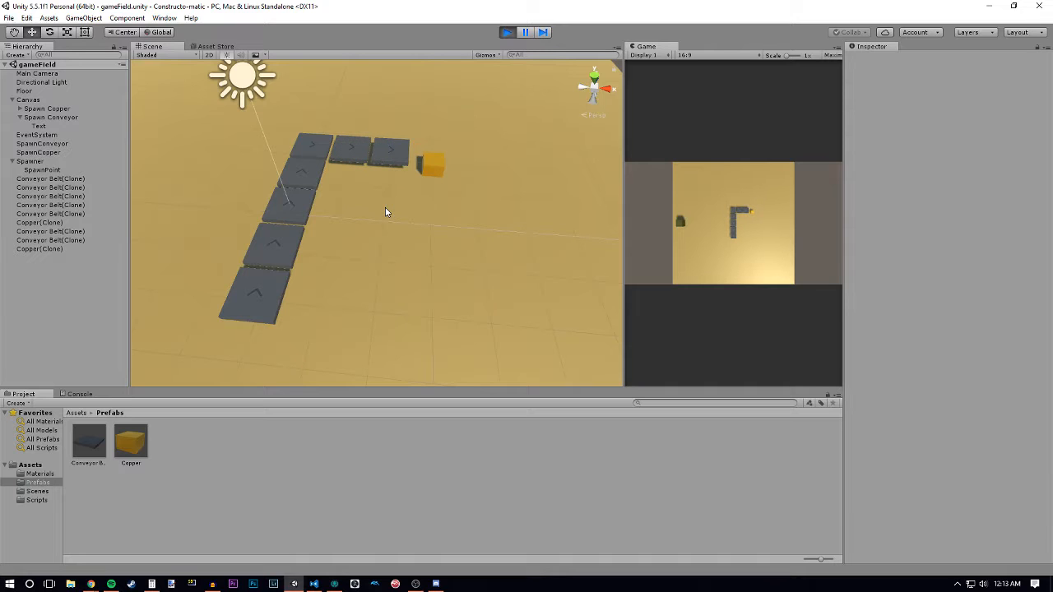
# - Stop the game, open the Scripts folder and review the code of the DragObject and ConveyerBelt scripts
pyautogui.click(508, 33)
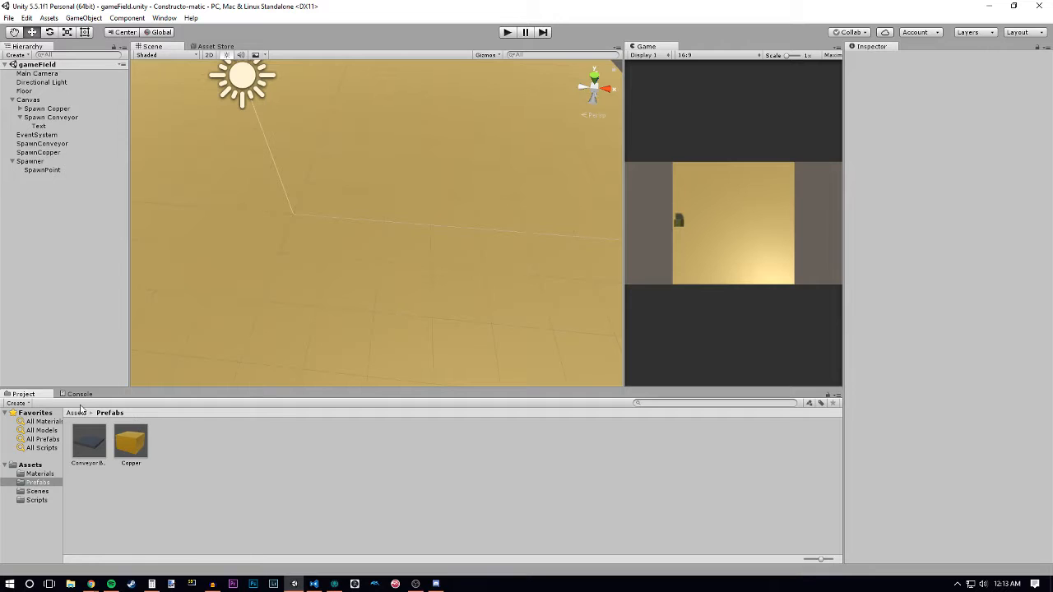
pyautogui.click(78, 413)
pyautogui.click(213, 440)
pyautogui.doubleClick(213, 440)
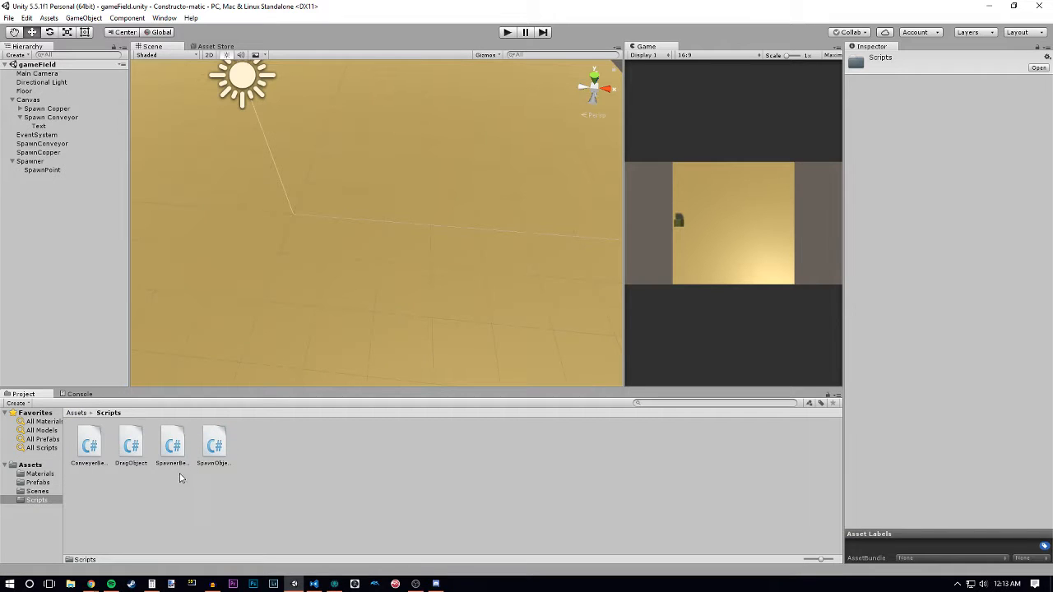
pyautogui.click(133, 452)
pyautogui.scroll(-10, 930, 399)
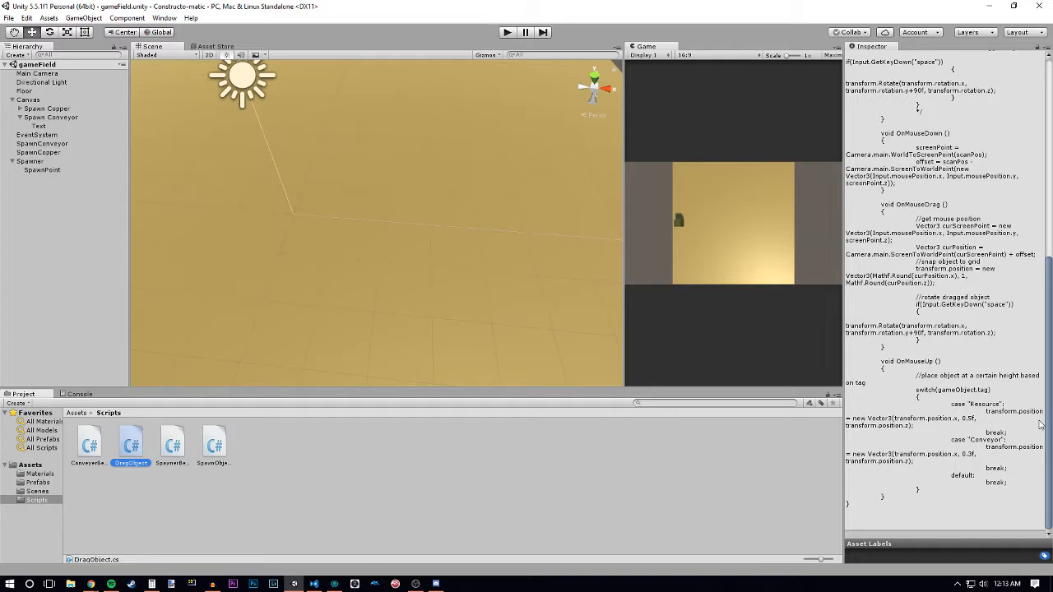
pyautogui.click(92, 450)
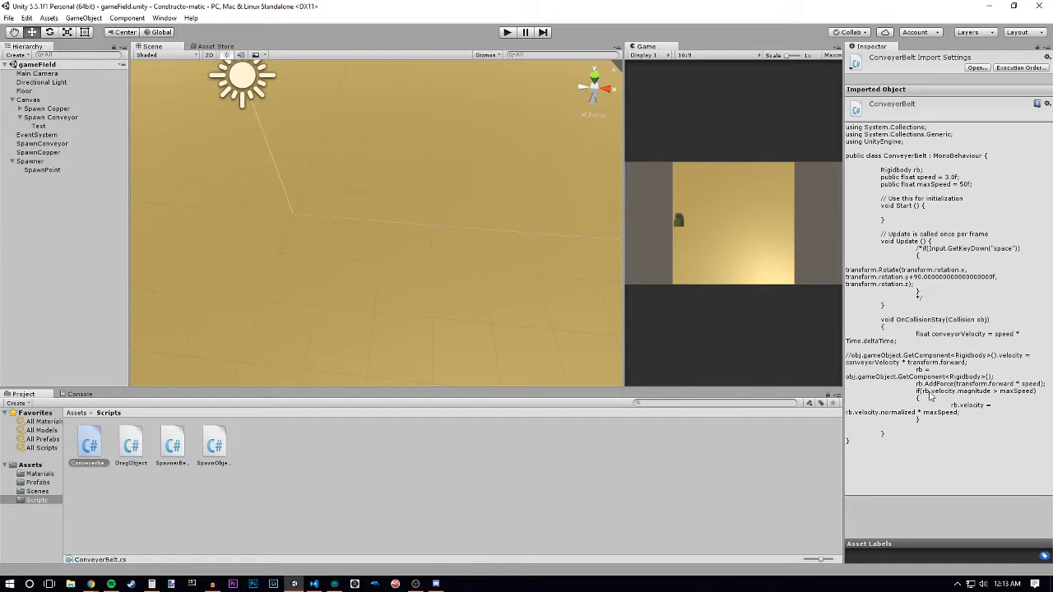
pyautogui.click(668, 458)
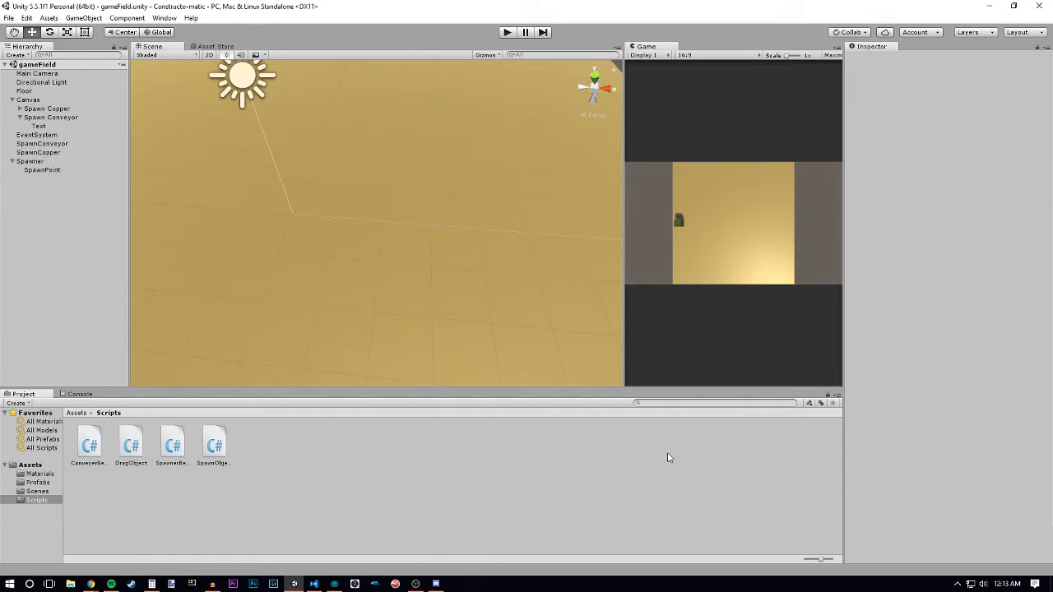
# - Return to the Assets folder and examine the floor in the Scene view from several angles, checking the Floor object's properties
pyautogui.keyDown('alt'); pyautogui.moveTo(418, 280); pyautogui.dragTo(370, 262); pyautogui.keyUp('alt')
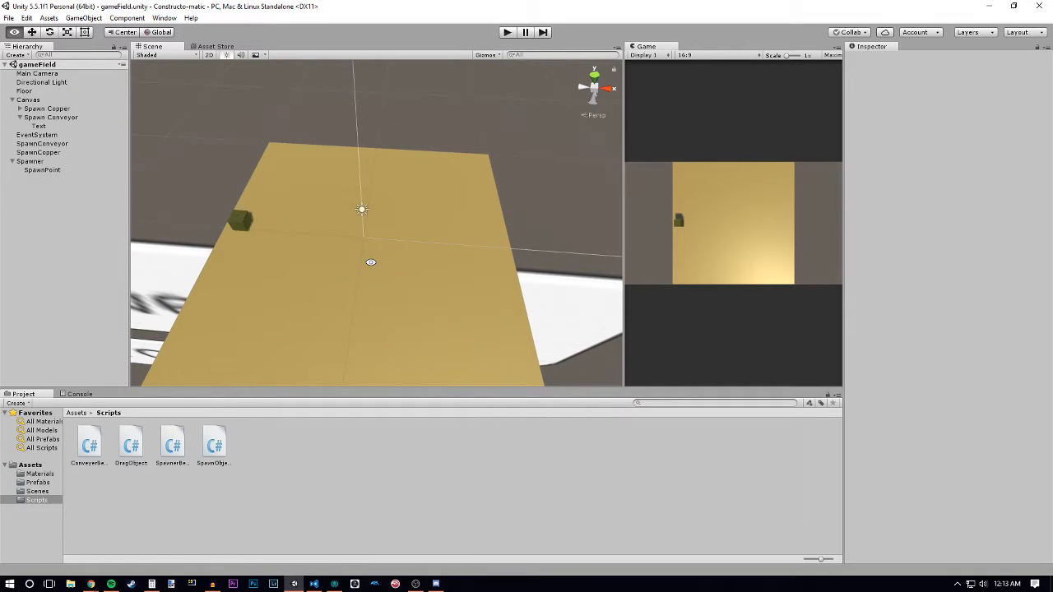
pyautogui.click(75, 413)
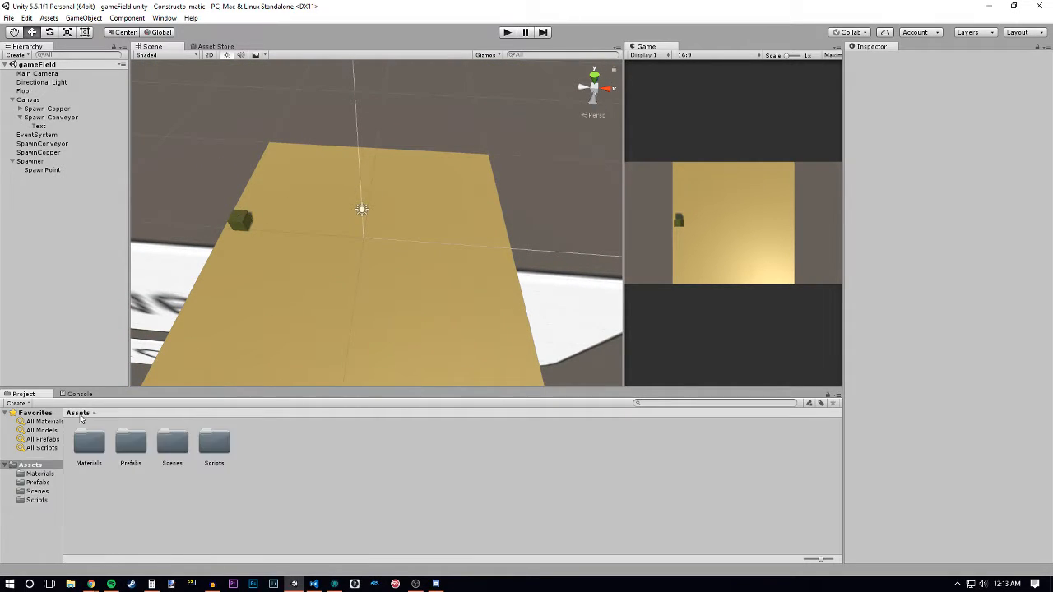
pyautogui.keyDown('alt'); pyautogui.moveTo(387, 325); pyautogui.dragTo(328, 294); pyautogui.keyUp('alt')
pyautogui.scroll(-10, 177, 255)
pyautogui.keyDown('alt'); pyautogui.scroll(6, 340, 315); pyautogui.keyUp('alt')
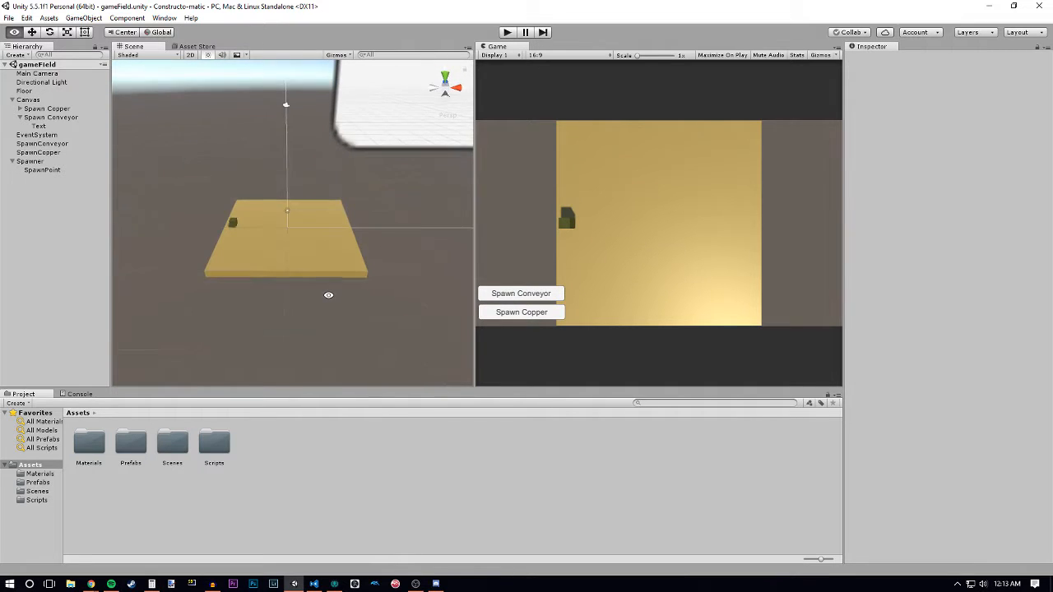
pyautogui.keyDown('alt'); pyautogui.moveTo(328, 295); pyautogui.dragTo(360, 331, button='right'); pyautogui.keyUp('alt')
pyautogui.keyDown('alt'); pyautogui.moveTo(325, 260); pyautogui.dragTo(325, 294); pyautogui.keyUp('alt')
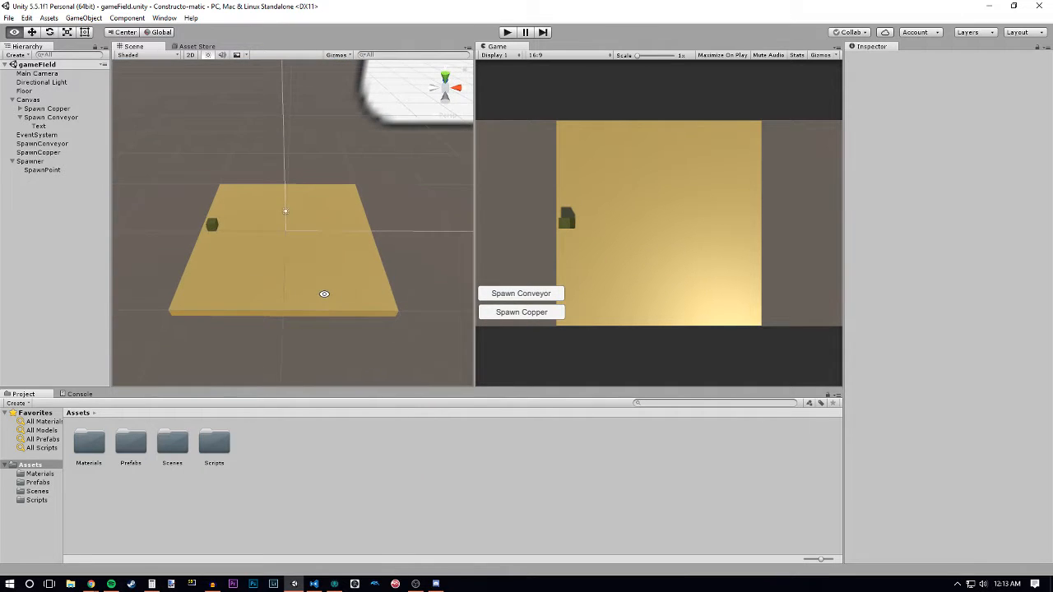
pyautogui.click(325, 294)
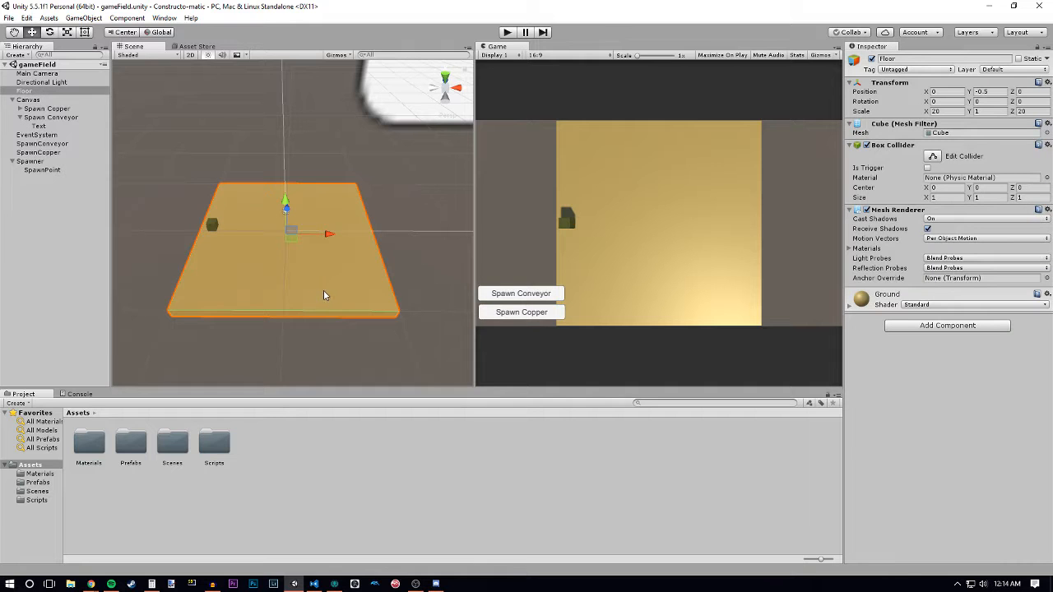
pyautogui.click(441, 297)
pyautogui.keyDown('alt'); pyautogui.moveTo(404, 313); pyautogui.dragTo(456, 169); pyautogui.keyUp('alt')
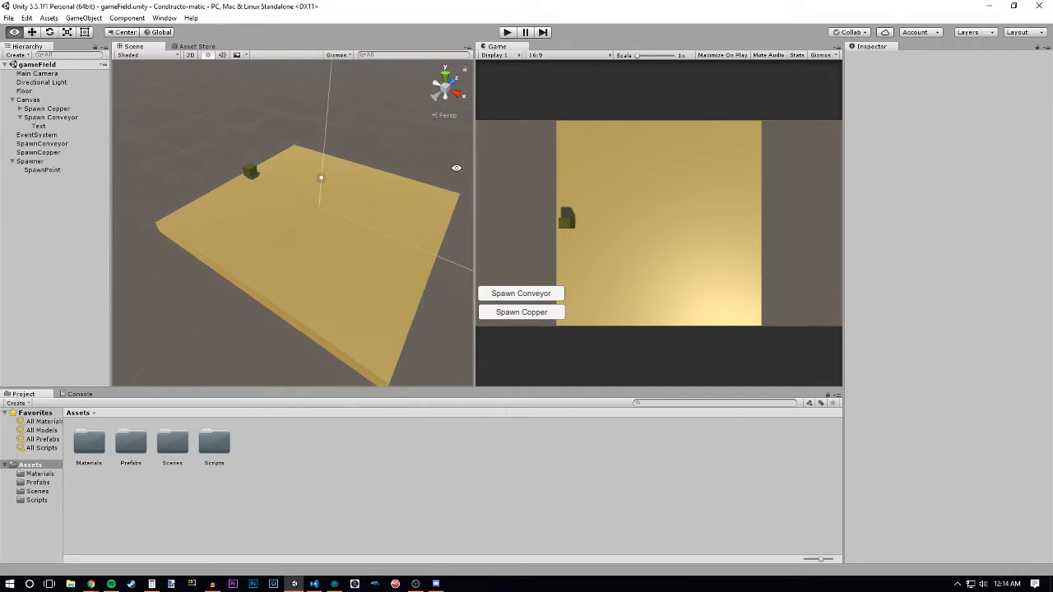
# - Start the game, spawn a copper block and try moving it onto the middle of the floor
pyautogui.click(504, 33)
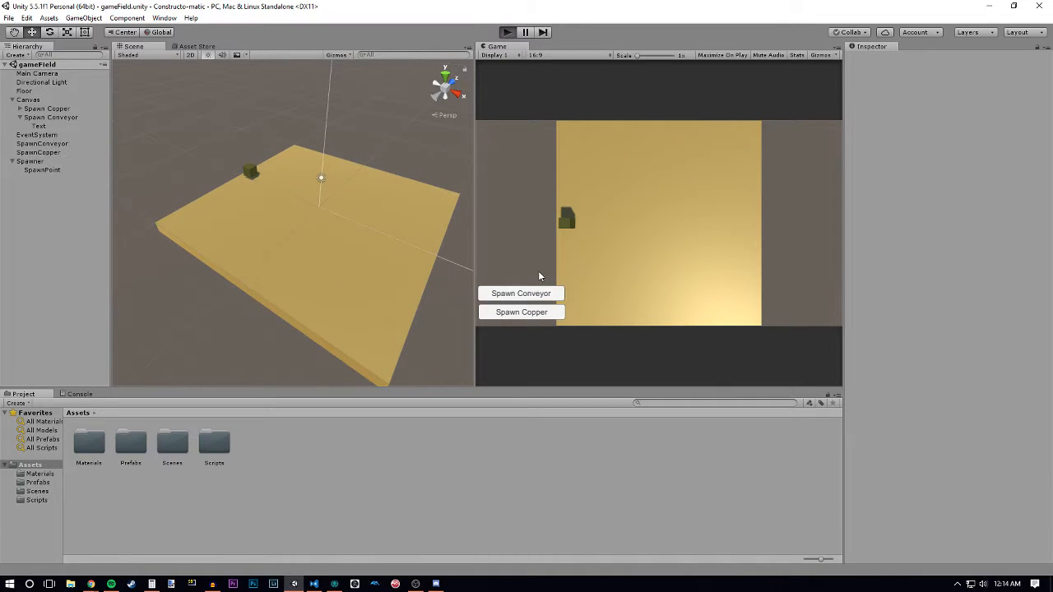
pyautogui.click(522, 315)
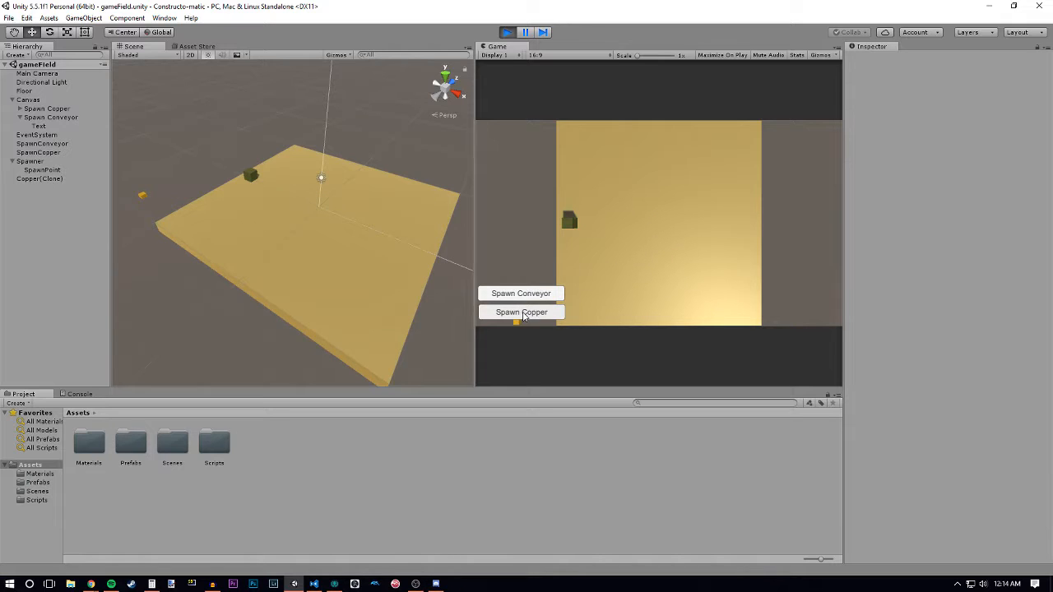
pyautogui.moveTo(523, 314); pyautogui.dragTo(664, 236)
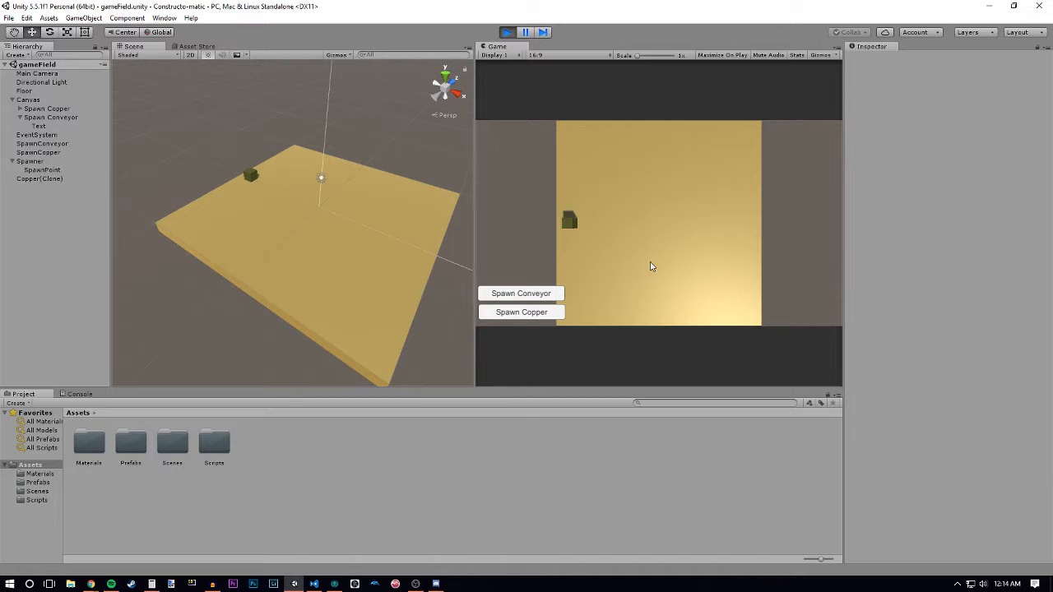
# - Spawn another copper block and try moving it around the middle of the floor and off its edge, checking its height in the Scene view
pyautogui.moveTo(367, 313)
pyautogui.keyDown('alt'); pyautogui.mouseDown()
pyautogui.moveTo(352, 228)
pyautogui.moveTo(341, 291)
pyautogui.mouseUp(); pyautogui.keyUp('alt')
pyautogui.click(522, 312)
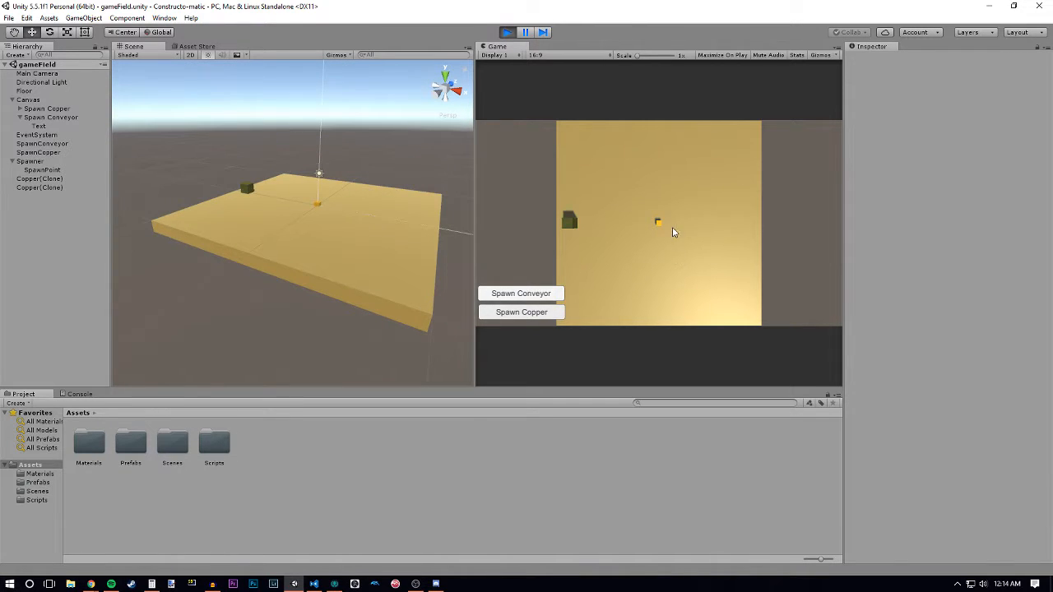
pyautogui.moveTo(673, 233); pyautogui.dragTo(660, 229)
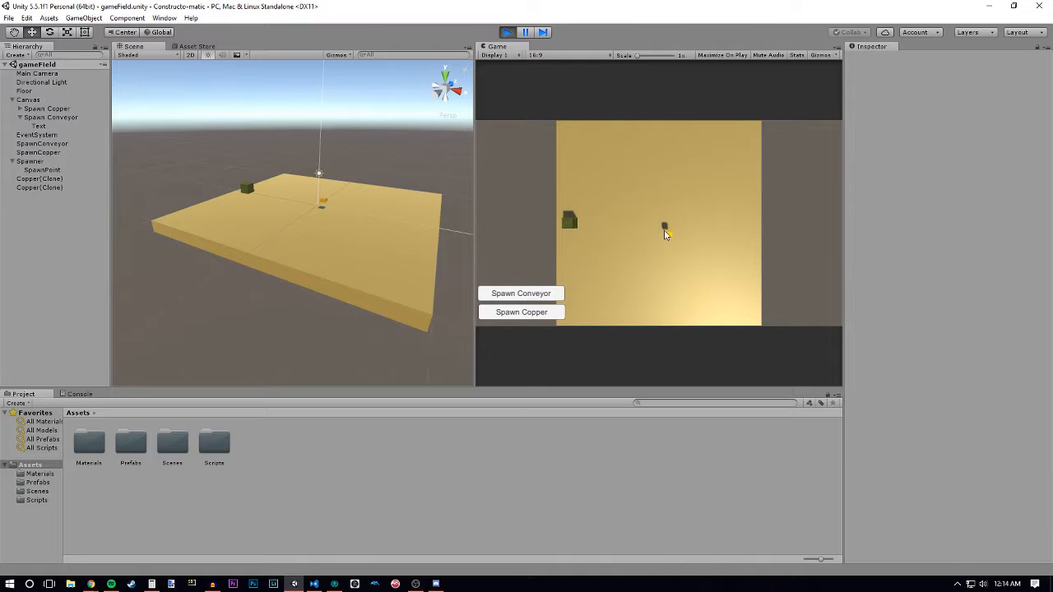
pyautogui.click(660, 227)
pyautogui.keyDown('alt'); pyautogui.moveTo(399, 282); pyautogui.dragTo(362, 230); pyautogui.keyUp('alt')
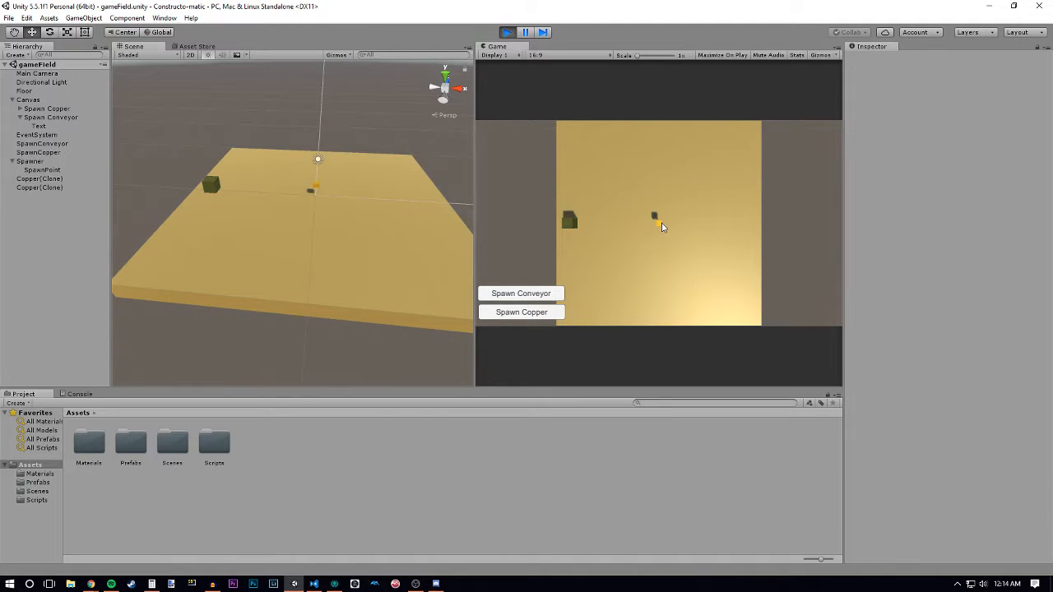
pyautogui.moveTo(661, 223); pyautogui.dragTo(529, 317)
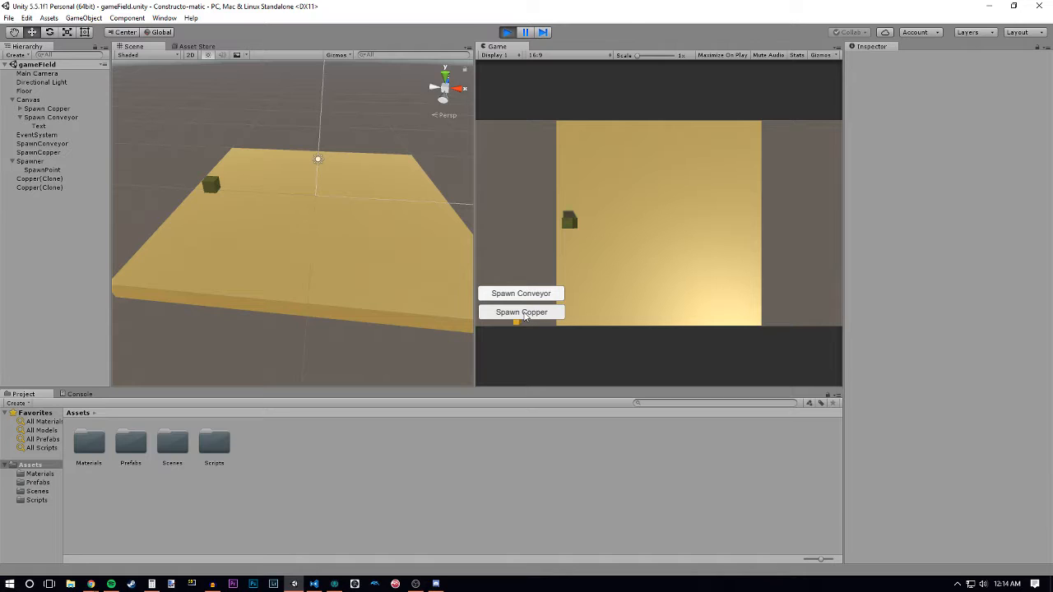
pyautogui.moveTo(529, 318); pyautogui.dragTo(686, 214)
pyautogui.keyDown('alt'); pyautogui.moveTo(377, 272); pyautogui.dragTo(320, 251); pyautogui.keyUp('alt')
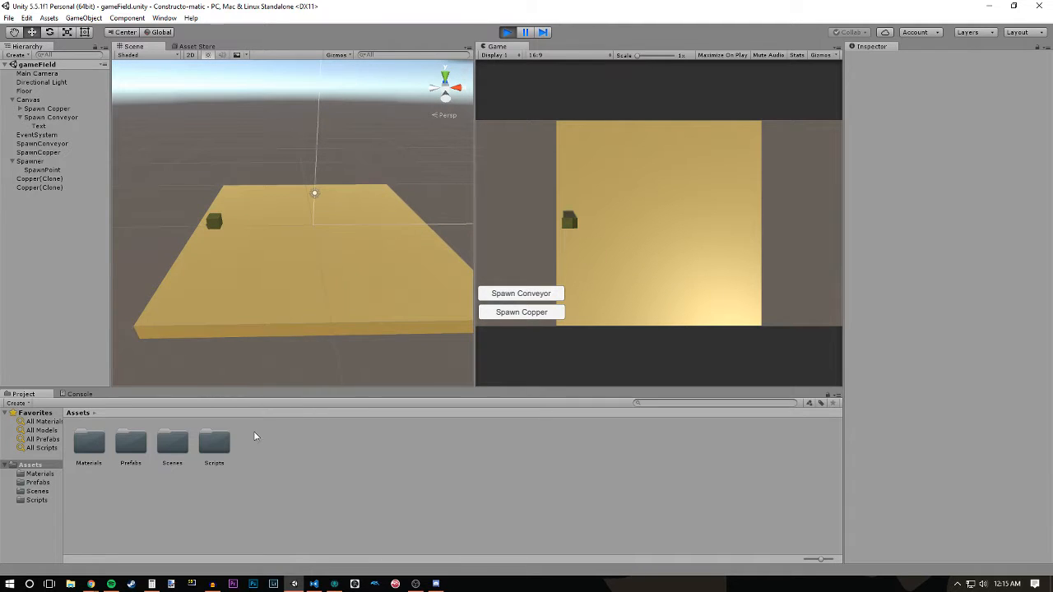
# - Stop the game, open the DragObject script from the Scripts folder and close its duplicate editor pane
pyautogui.doubleClick(218, 444)
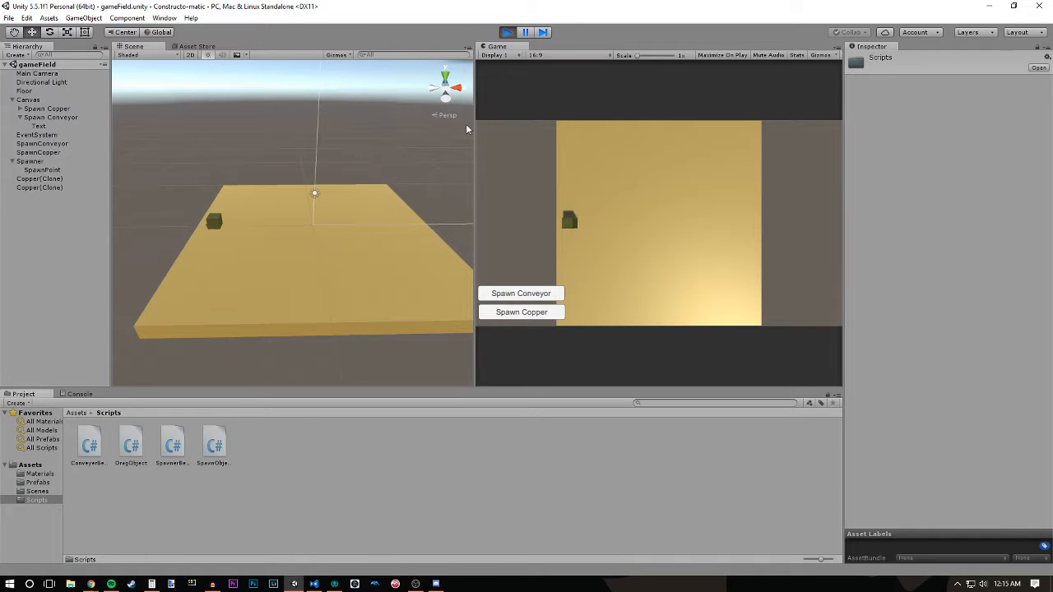
pyautogui.click(507, 32)
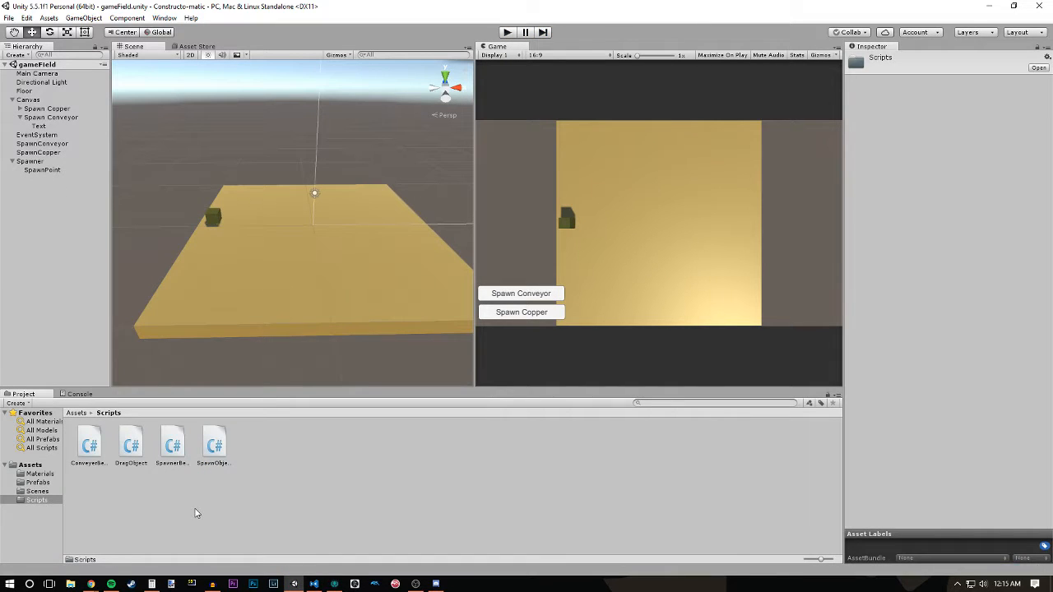
pyautogui.click(131, 448)
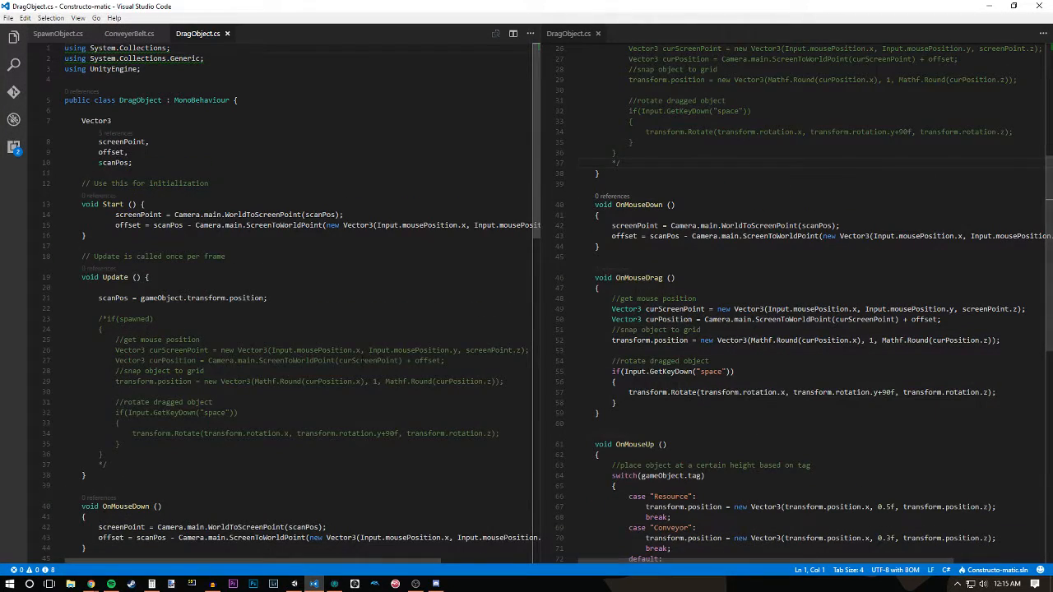
pyautogui.click(598, 34)
# - Examine the placement heights of the Resource and Conveyor cases in OnMouseUp, and return to Unity
pyautogui.scroll(-12, 404, 250)
pyautogui.scroll(-6, 404, 249)
pyautogui.scroll(2, 404, 249)
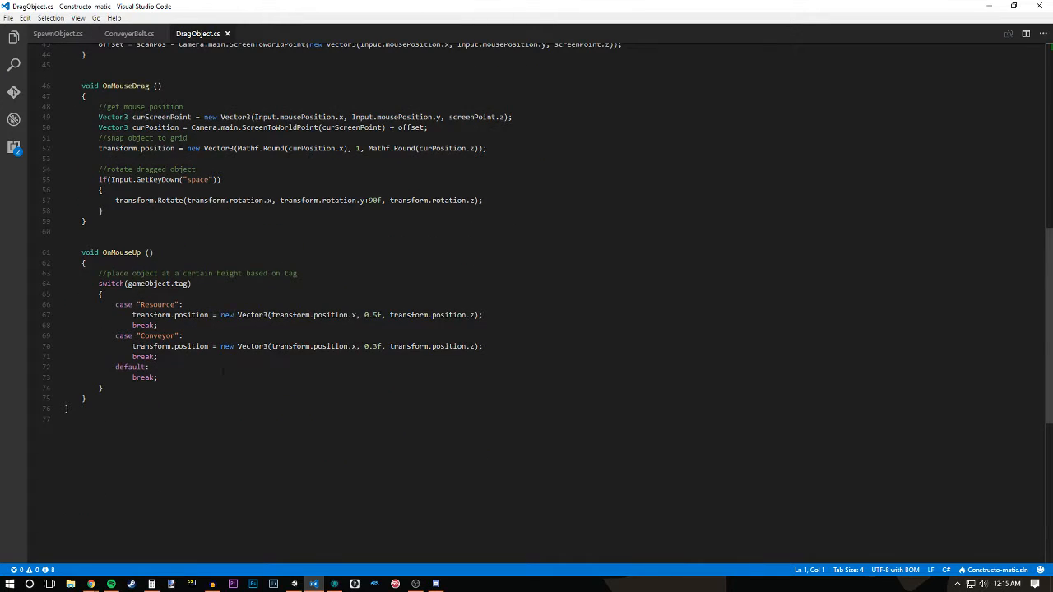
pyautogui.moveTo(479, 347); pyautogui.dragTo(331, 355)
pyautogui.moveTo(158, 356); pyautogui.dragTo(270, 346)
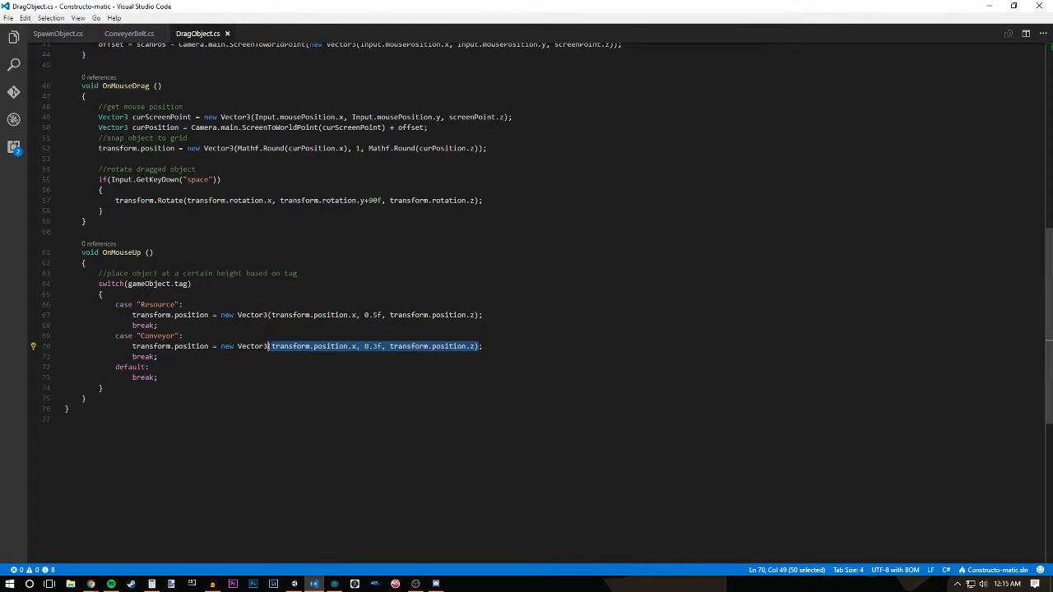
pyautogui.click(367, 346)
pyautogui.moveTo(382, 315); pyautogui.dragTo(365, 315)
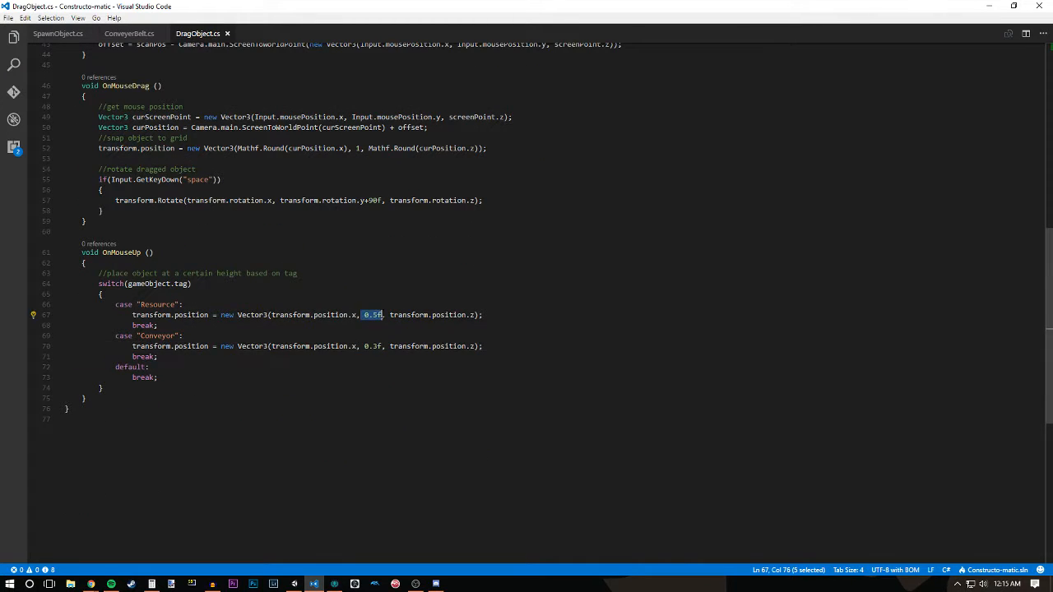
pyautogui.click(381, 315)
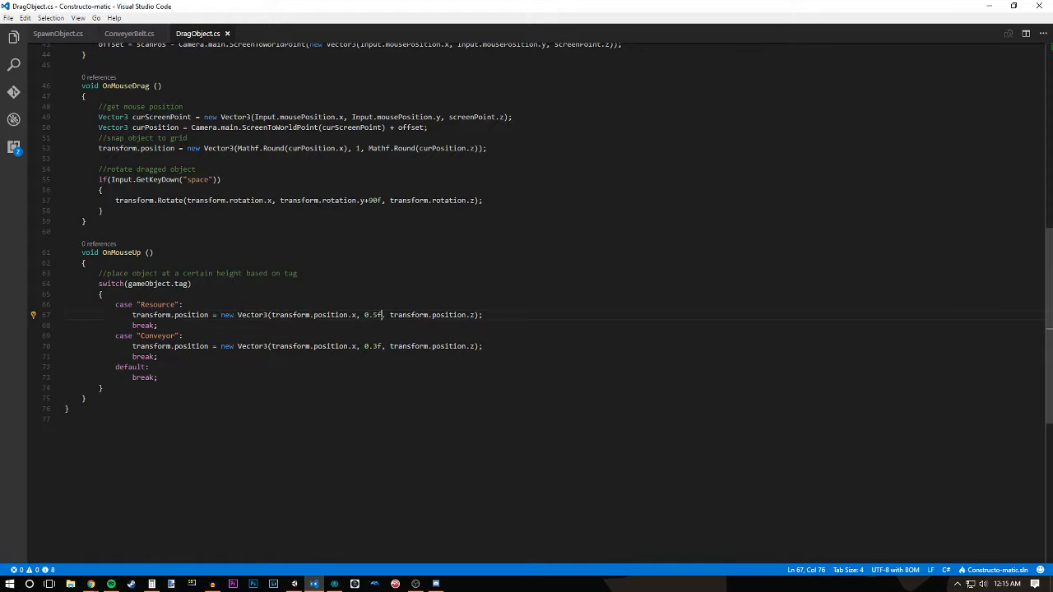
pyautogui.click(993, 10)
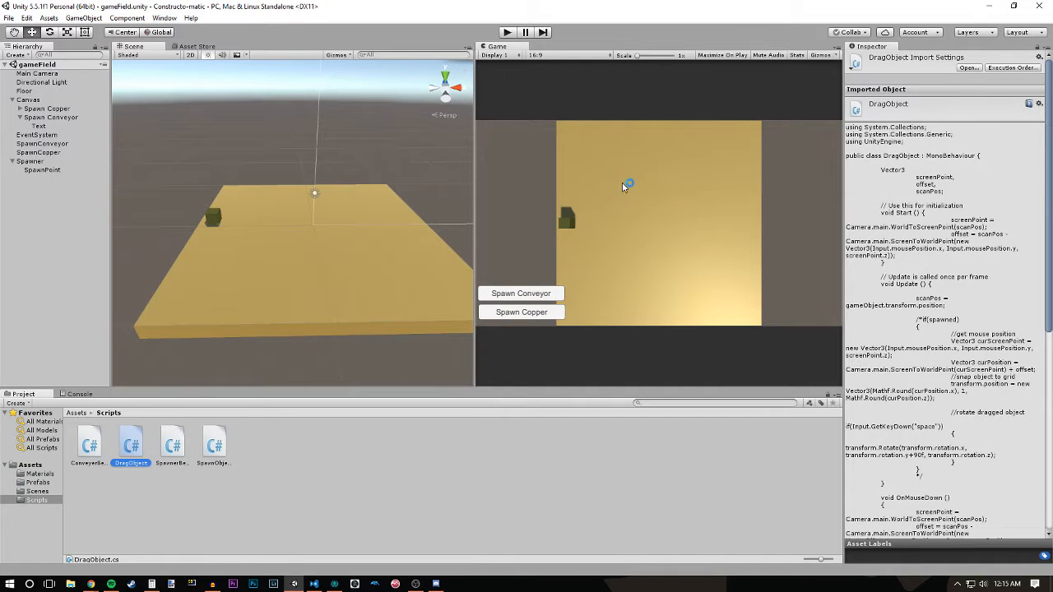
# - Clear the script selection and examine the floor and the spawner cube in the Scene view from several angles
pyautogui.moveTo(357, 247)
pyautogui.keyDown('alt'); pyautogui.mouseDown()
pyautogui.moveTo(343, 245)
pyautogui.moveTo(323, 265)
pyautogui.moveTo(338, 251)
pyautogui.mouseUp(); pyautogui.keyUp('alt')
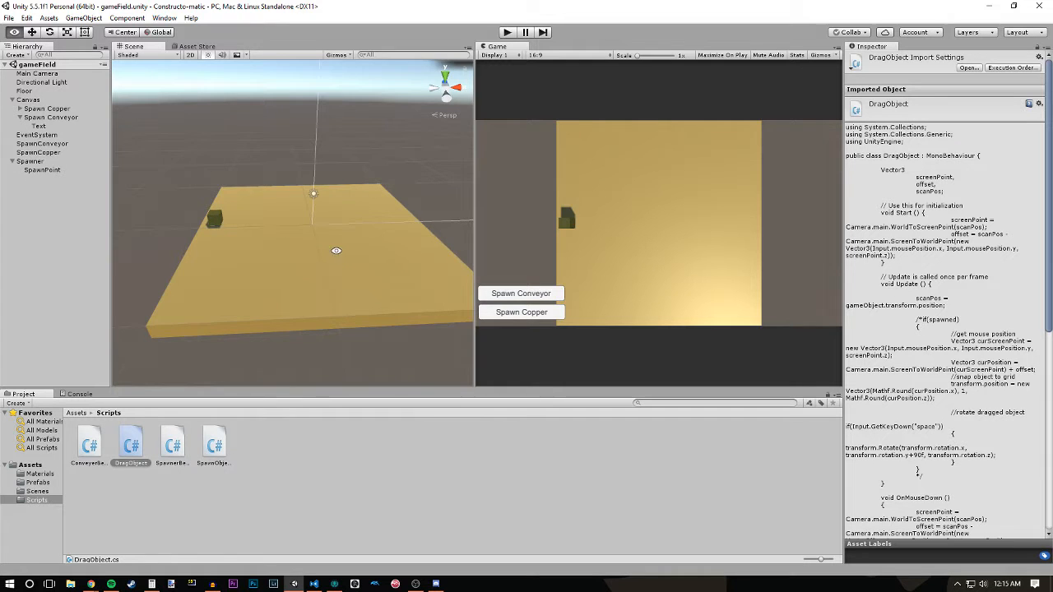
pyautogui.keyDown('alt'); pyautogui.moveTo(338, 257); pyautogui.dragTo(305, 256); pyautogui.keyUp('alt')
pyautogui.click(252, 476)
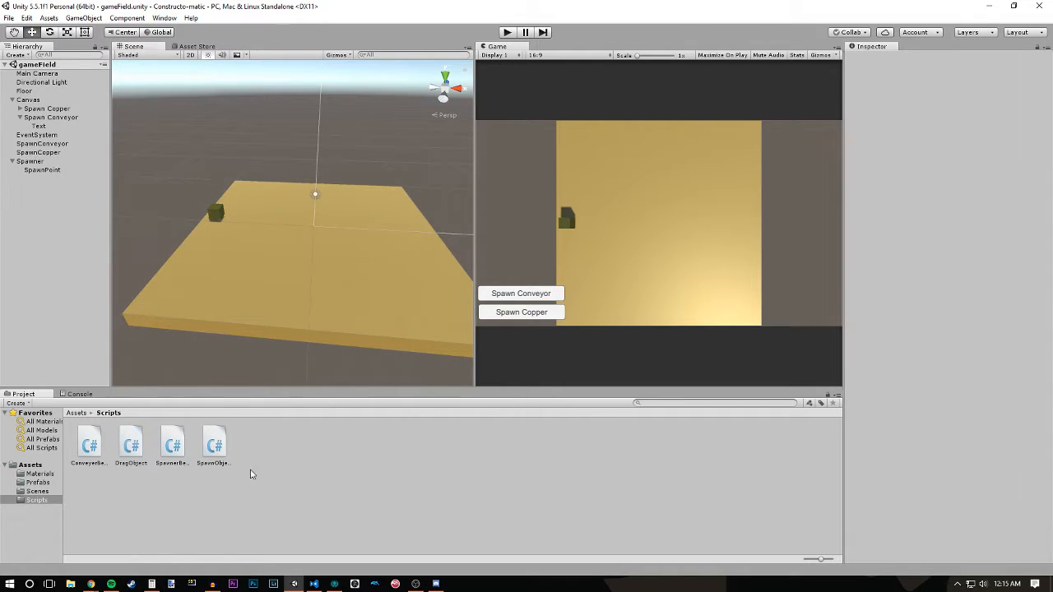
pyautogui.keyDown('alt'); pyautogui.moveTo(241, 309); pyautogui.dragTo(290, 321, button='right'); pyautogui.keyUp('alt')
pyautogui.keyDown('alt'); pyautogui.moveTo(290, 321); pyautogui.dragTo(310, 311); pyautogui.keyUp('alt')
pyautogui.keyDown('alt'); pyautogui.moveTo(311, 310); pyautogui.dragTo(298, 350, button='right'); pyautogui.keyUp('alt')
pyautogui.keyDown('alt'); pyautogui.moveTo(299, 350); pyautogui.dragTo(294, 293); pyautogui.keyUp('alt')
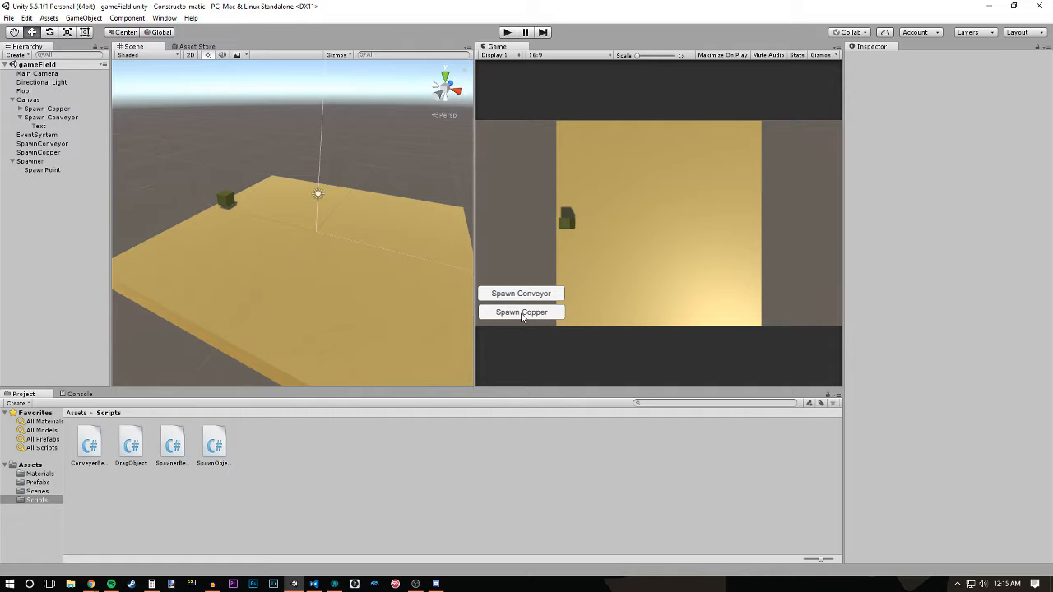
pyautogui.keyDown('alt'); pyautogui.moveTo(261, 303); pyautogui.dragTo(296, 291); pyautogui.keyUp('alt')
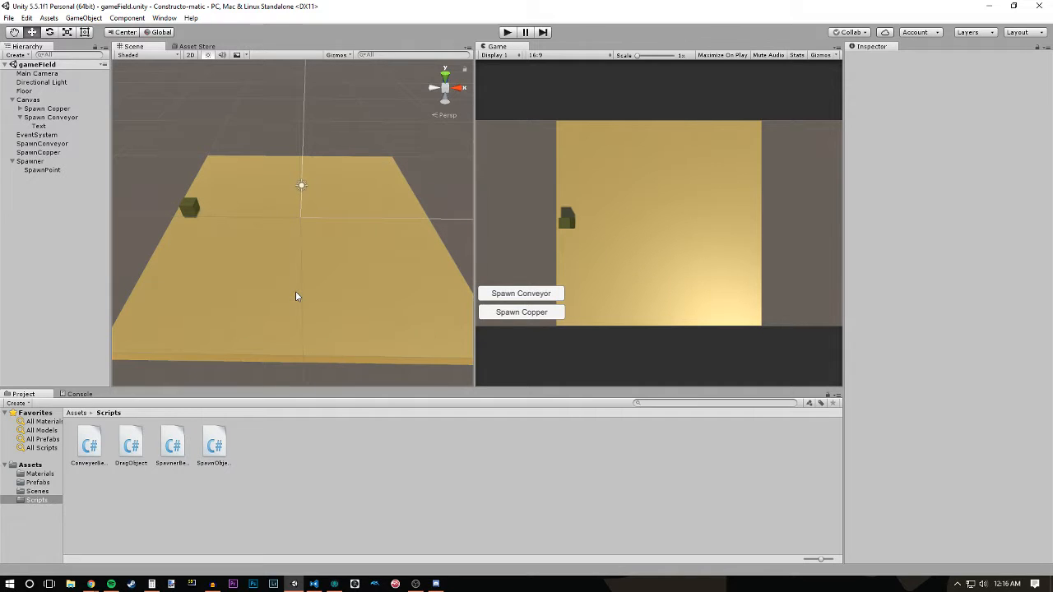
pyautogui.keyDown('alt'); pyautogui.moveTo(313, 271); pyautogui.dragTo(349, 245); pyautogui.keyUp('alt')
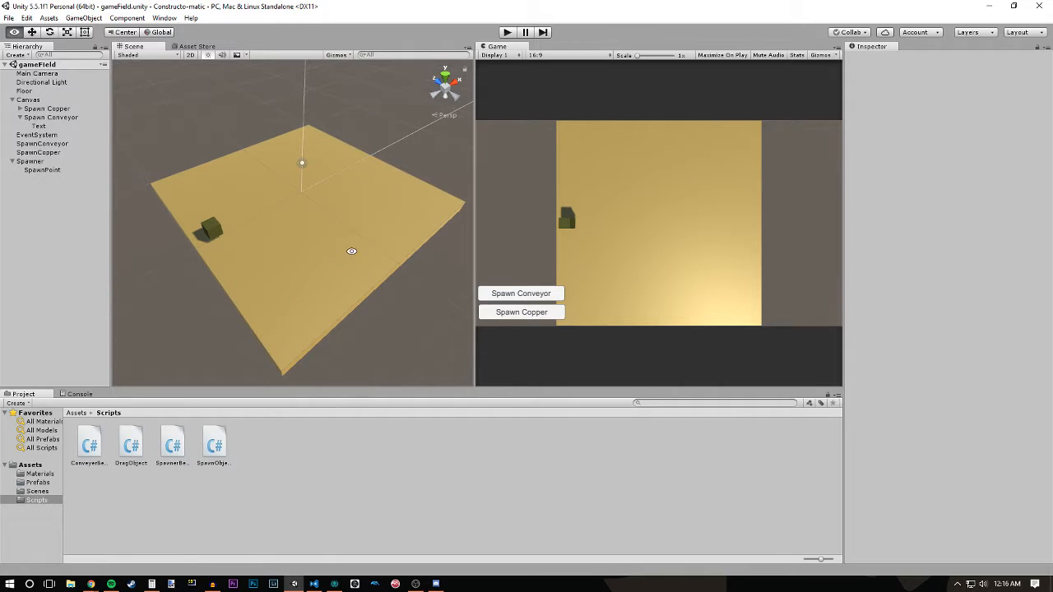
pyautogui.keyDown('alt'); pyautogui.moveTo(362, 309); pyautogui.dragTo(267, 251); pyautogui.keyUp('alt')
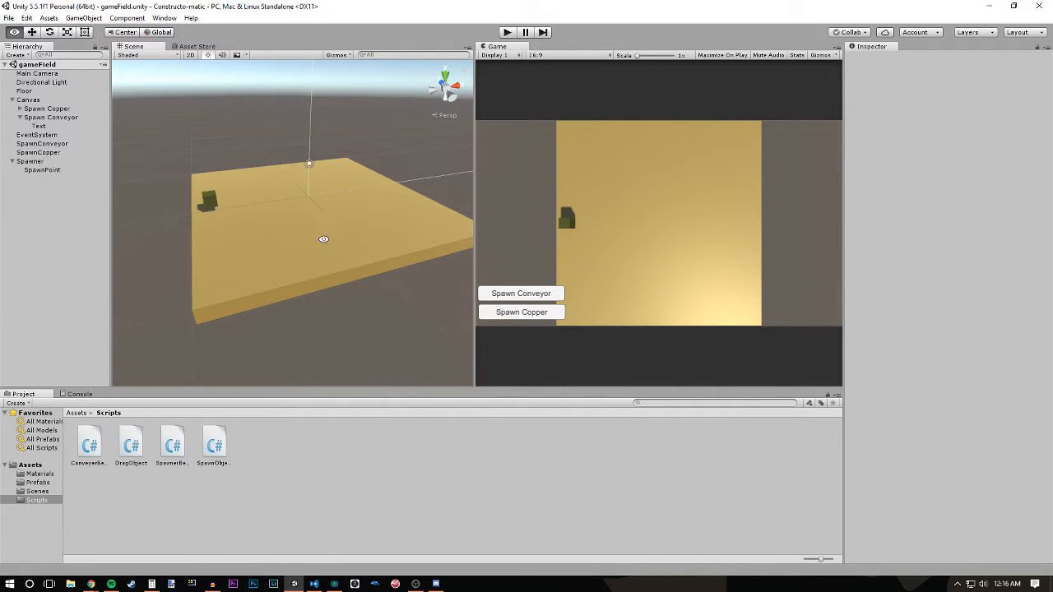
pyautogui.moveTo(356, 227)
pyautogui.keyDown('alt'); pyautogui.mouseDown()
pyautogui.moveTo(302, 233)
pyautogui.moveTo(340, 282)
pyautogui.moveTo(370, 235)
pyautogui.moveTo(360, 247)
pyautogui.mouseUp(); pyautogui.keyUp('alt')
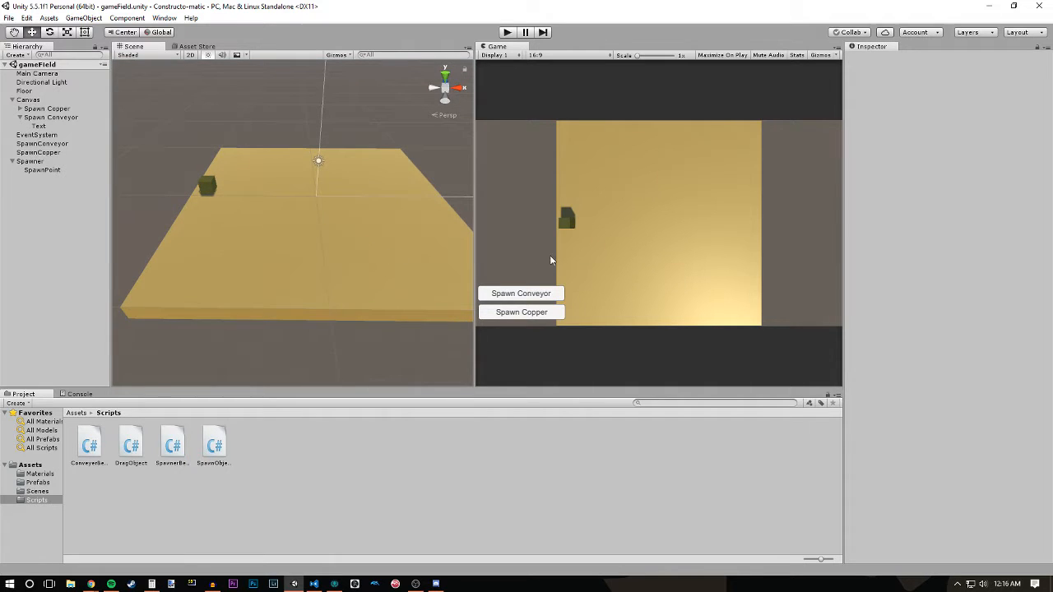
# - Set the Main Camera's projection to Orthographic
pyautogui.click(41, 74)
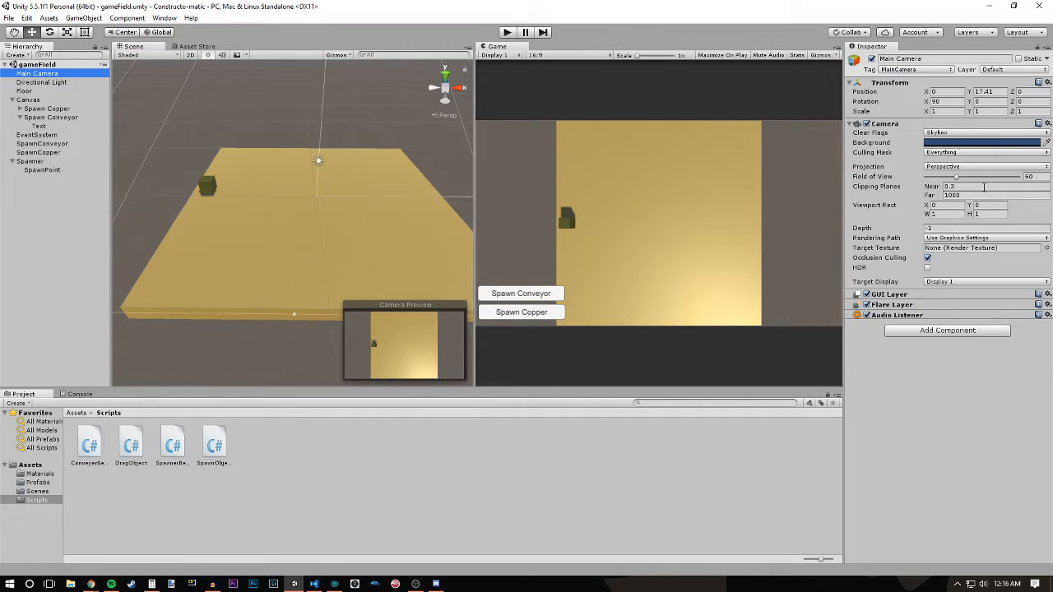
pyautogui.click(970, 167)
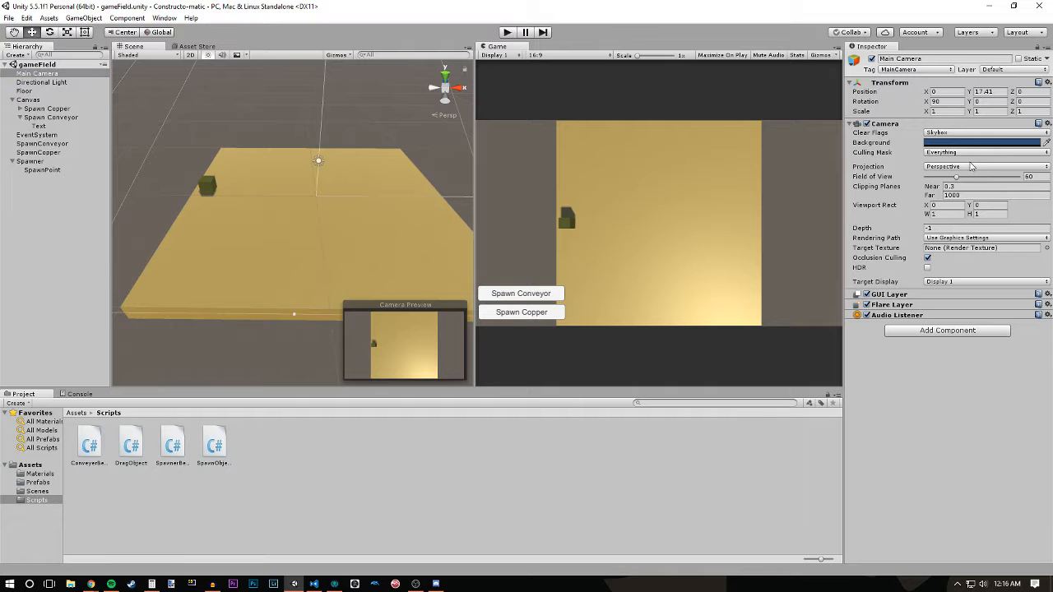
pyautogui.click(973, 191)
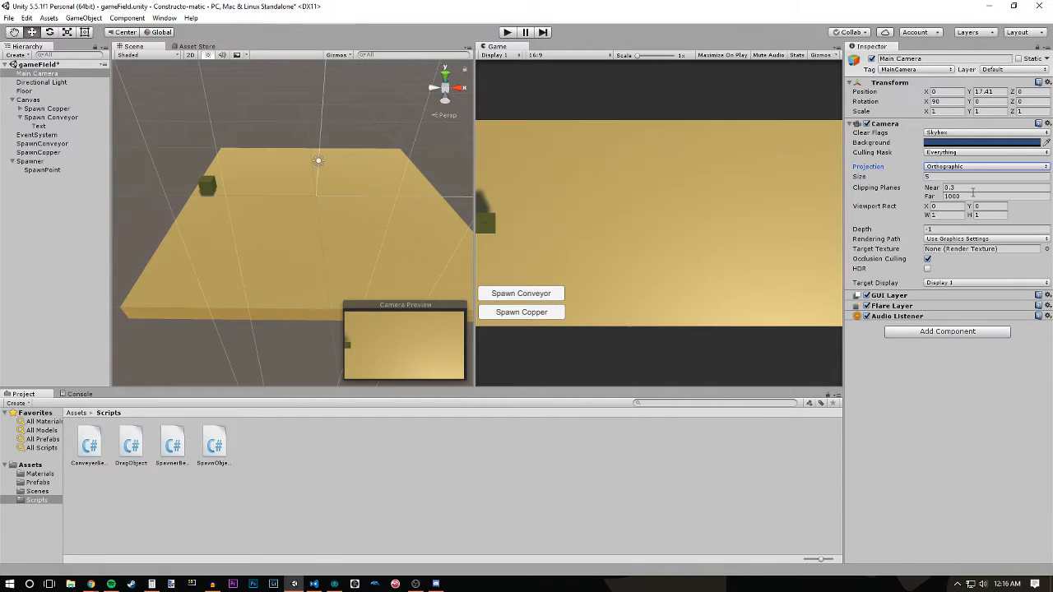
# - Try moving the Main Camera along its vertical axis above the floor, and undo the moves
pyautogui.keyDown('alt'); pyautogui.moveTo(280, 273); pyautogui.dragTo(350, 198); pyautogui.keyUp('alt')
pyautogui.scroll(-8, 283, 166)
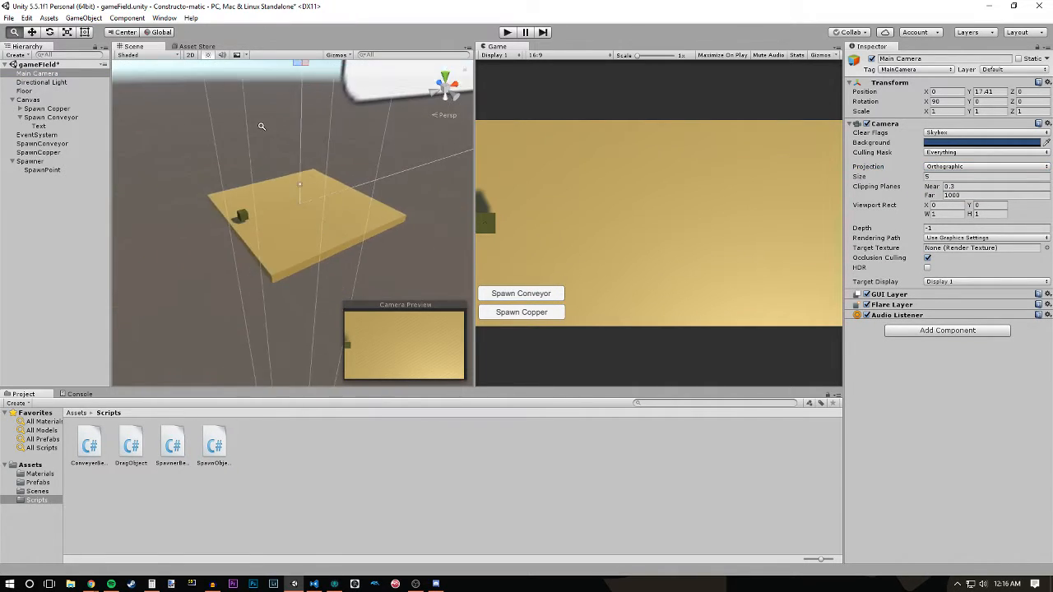
pyautogui.moveTo(307, 97)
pyautogui.keyDown('alt'); pyautogui.mouseDown()
pyautogui.moveTo(294, 140)
pyautogui.moveTo(304, 64)
pyautogui.moveTo(300, 107)
pyautogui.mouseUp(); pyautogui.keyUp('alt')
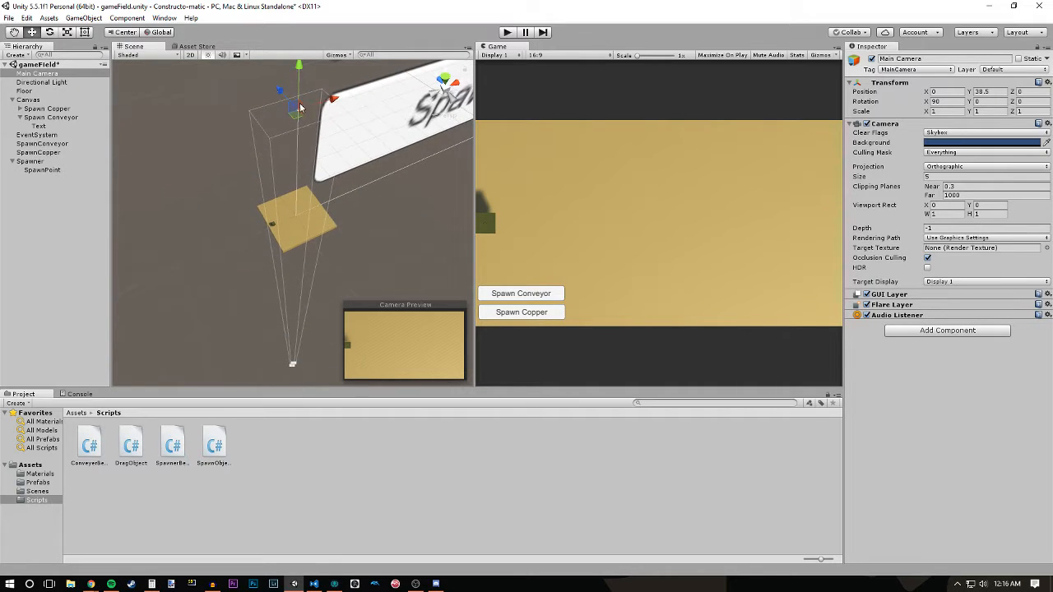
pyautogui.moveTo(301, 64); pyautogui.dragTo(306, 140)
pyautogui.hotkey('ctrl', 'z')
pyautogui.hotkey('ctrl', 'z')
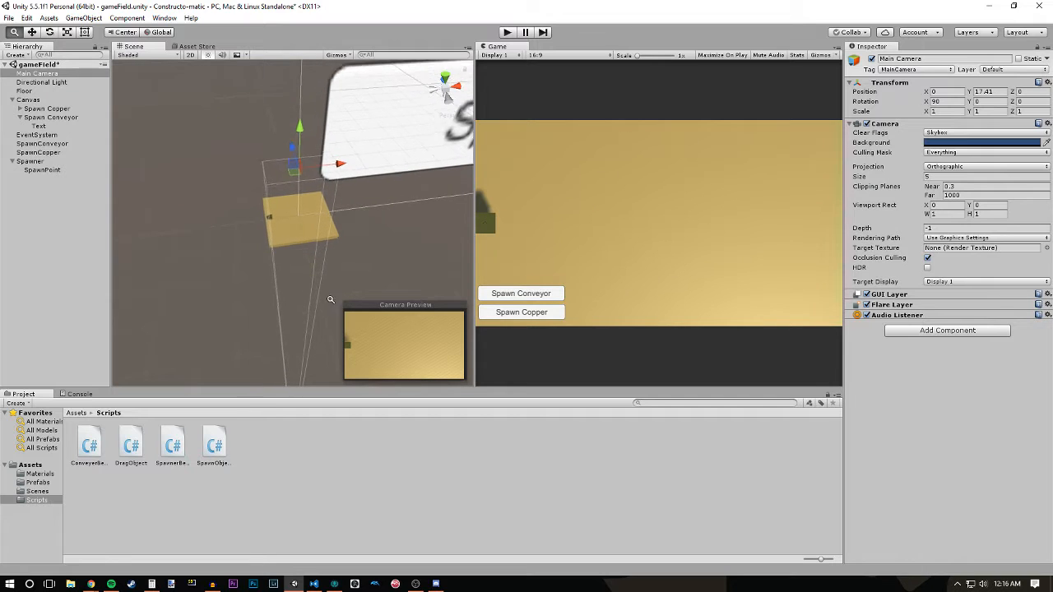
# - Playtest the orthographic camera by spawning a copper block and dragging it across the floor, and stop the game
pyautogui.click(508, 32)
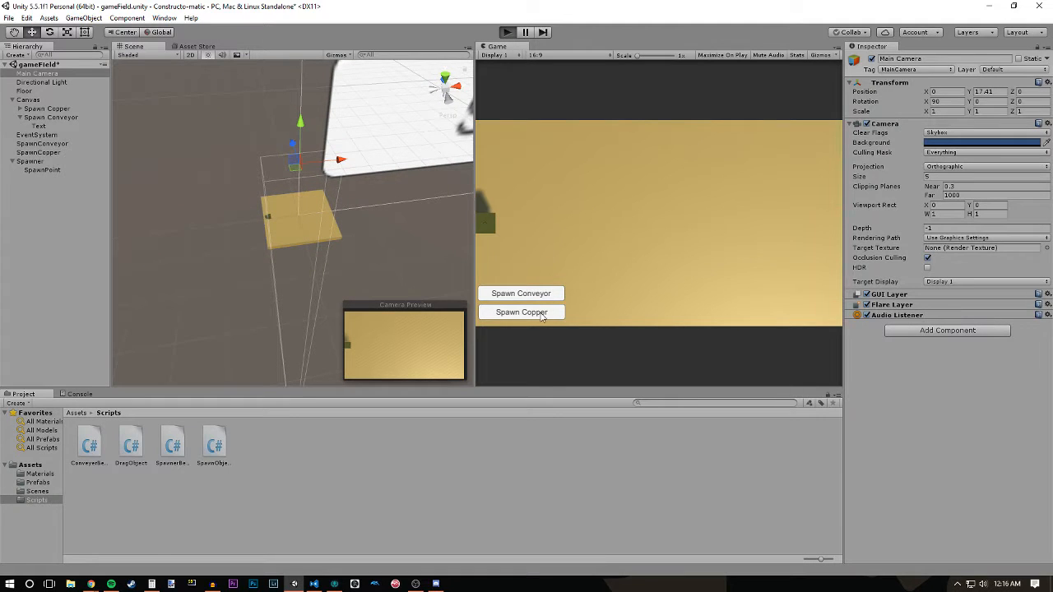
pyautogui.click(543, 314)
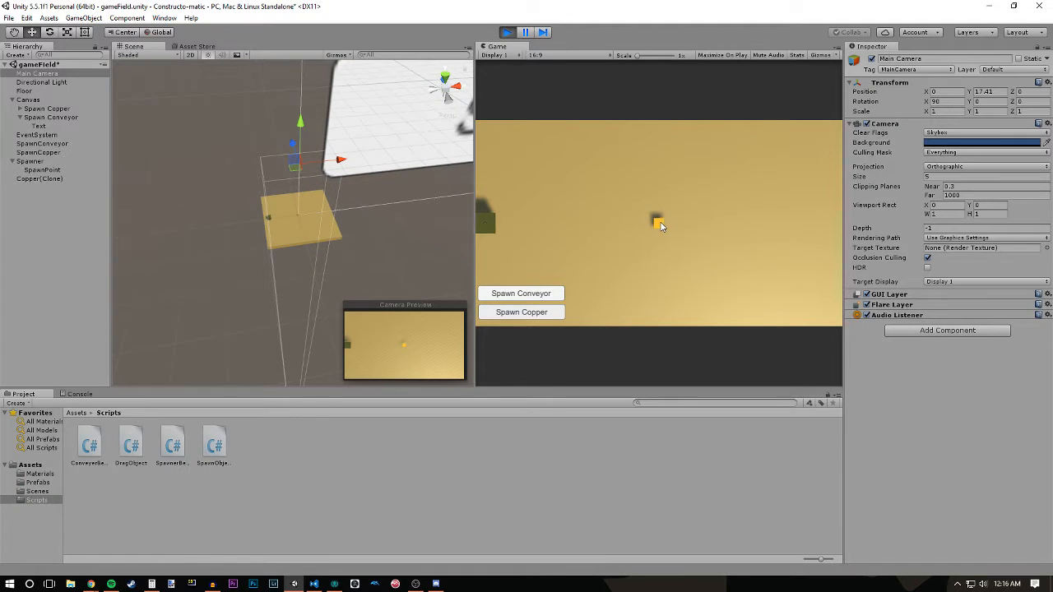
pyautogui.moveTo(660, 225); pyautogui.dragTo(542, 317)
pyautogui.click(662, 218)
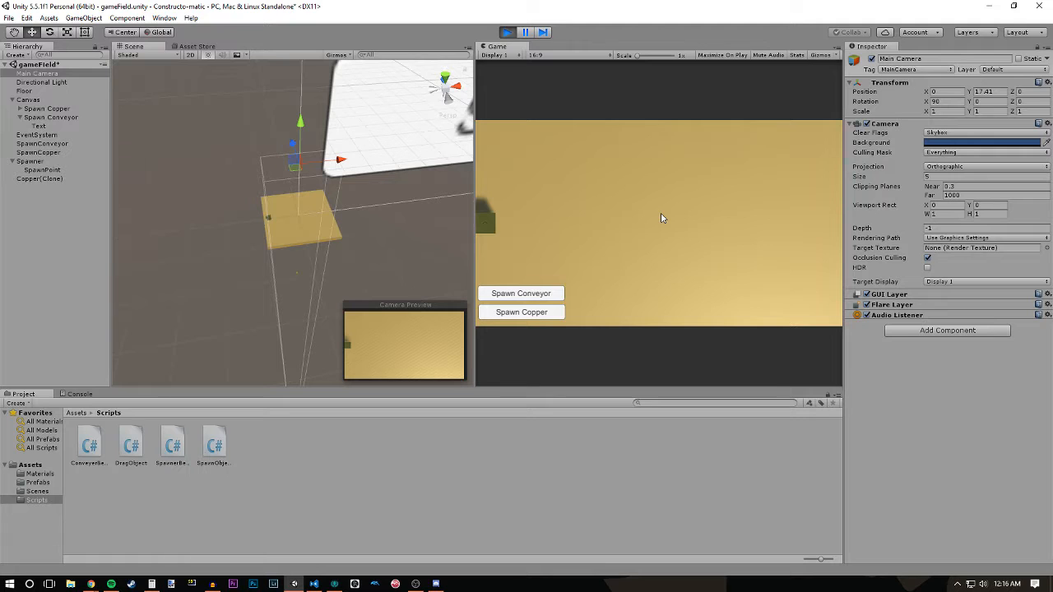
pyautogui.click(507, 32)
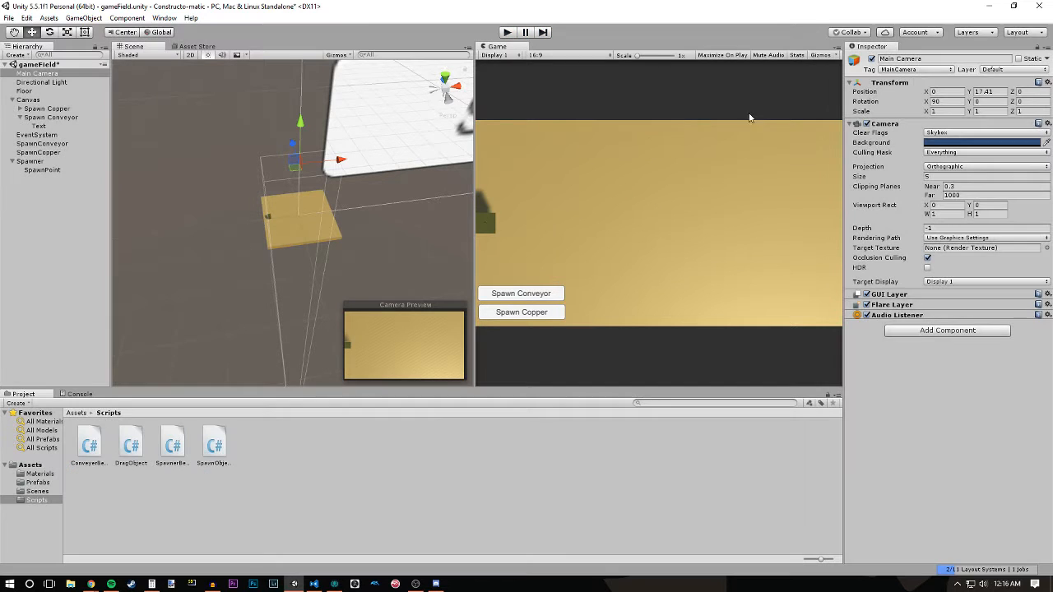
# - Set the Main Camera's projection back to Perspective
pyautogui.click(957, 153)
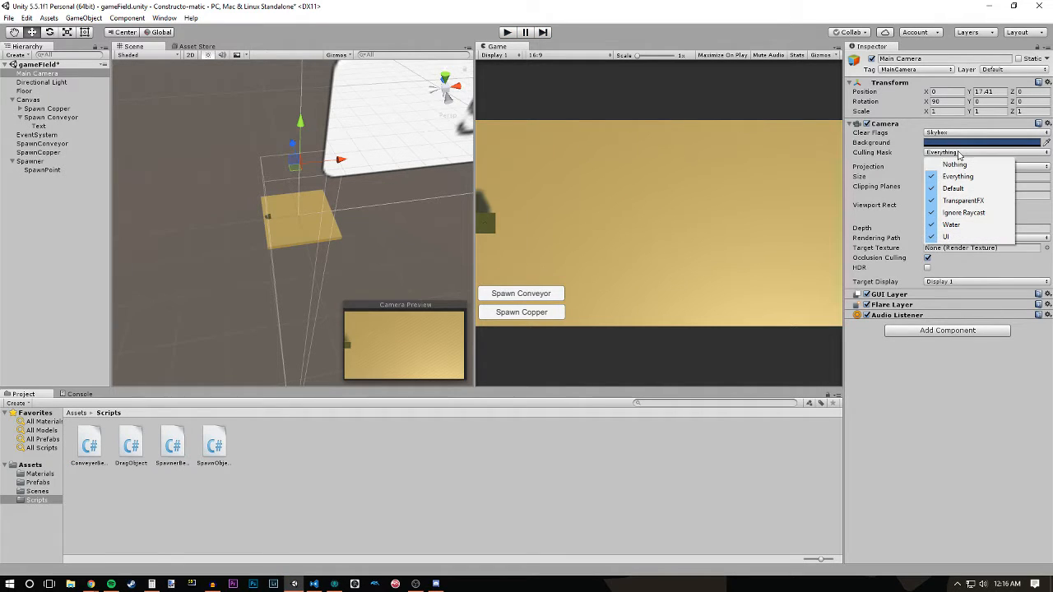
pyautogui.click(872, 167)
pyautogui.click(940, 169)
pyautogui.click(951, 179)
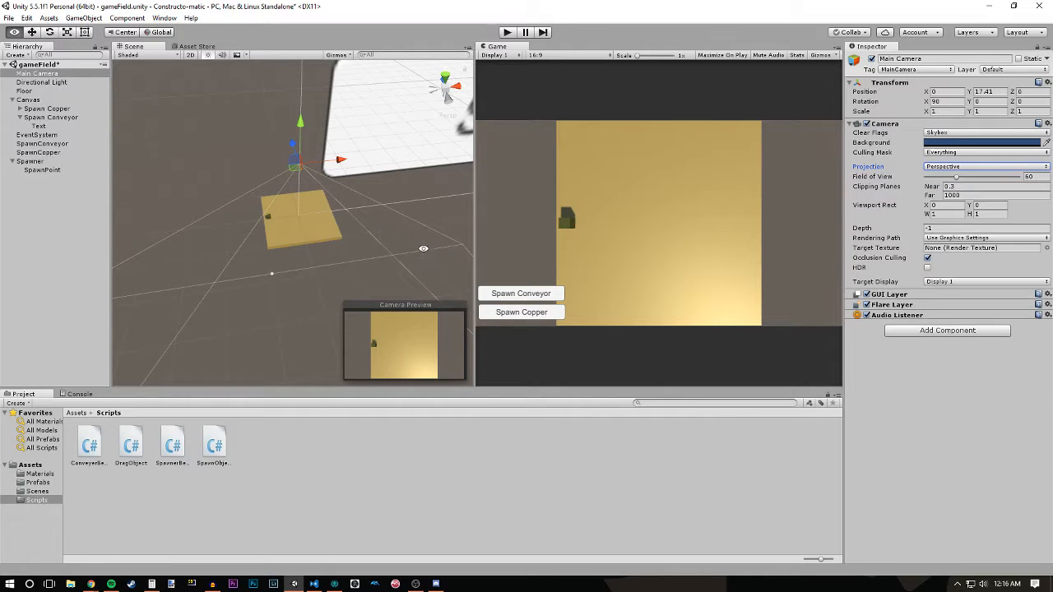
# - Select the Spawner cube on the floor and examine it up close in the Scene view
pyautogui.keyDown('alt'); pyautogui.moveTo(422, 249); pyautogui.dragTo(398, 359, button='right'); pyautogui.keyUp('alt')
pyautogui.keyDown('alt'); pyautogui.moveTo(306, 243); pyautogui.dragTo(357, 412, button='right'); pyautogui.keyUp('alt')
pyautogui.keyDown('alt'); pyautogui.moveTo(342, 284); pyautogui.dragTo(273, 280); pyautogui.keyUp('alt')
pyautogui.click(281, 302)
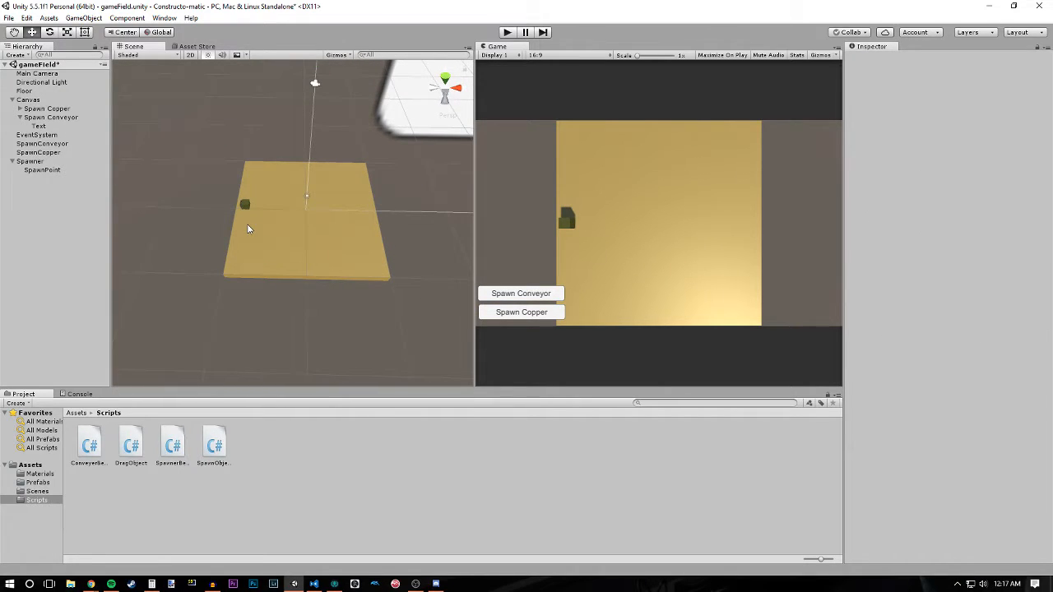
pyautogui.click(247, 204)
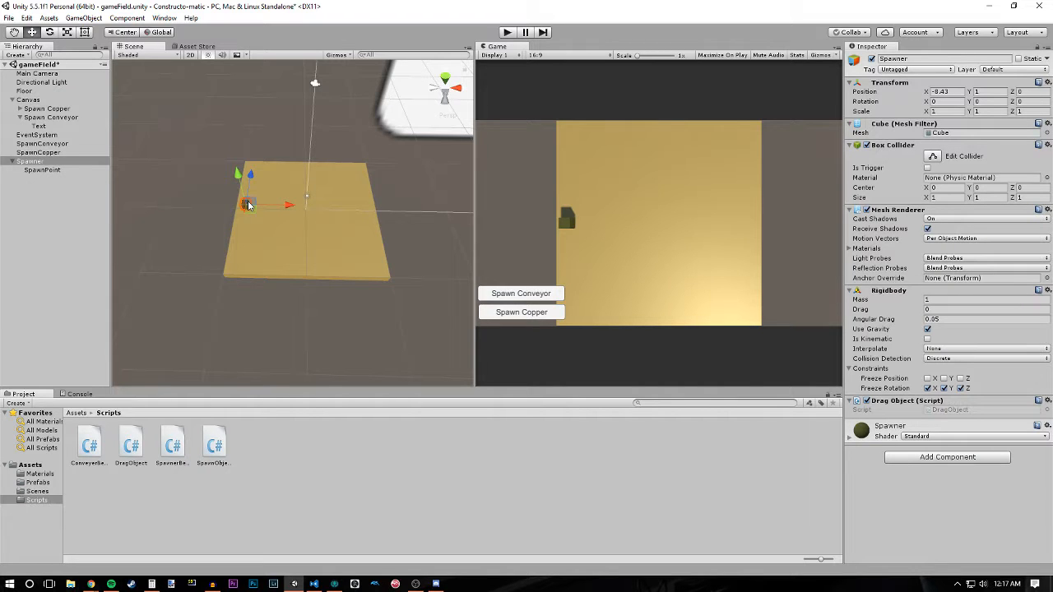
pyautogui.keyDown('alt'); pyautogui.scroll(15, 248, 206); pyautogui.keyUp('alt')
pyautogui.keyDown('alt'); pyautogui.scroll(-4, 324, 263); pyautogui.keyUp('alt')
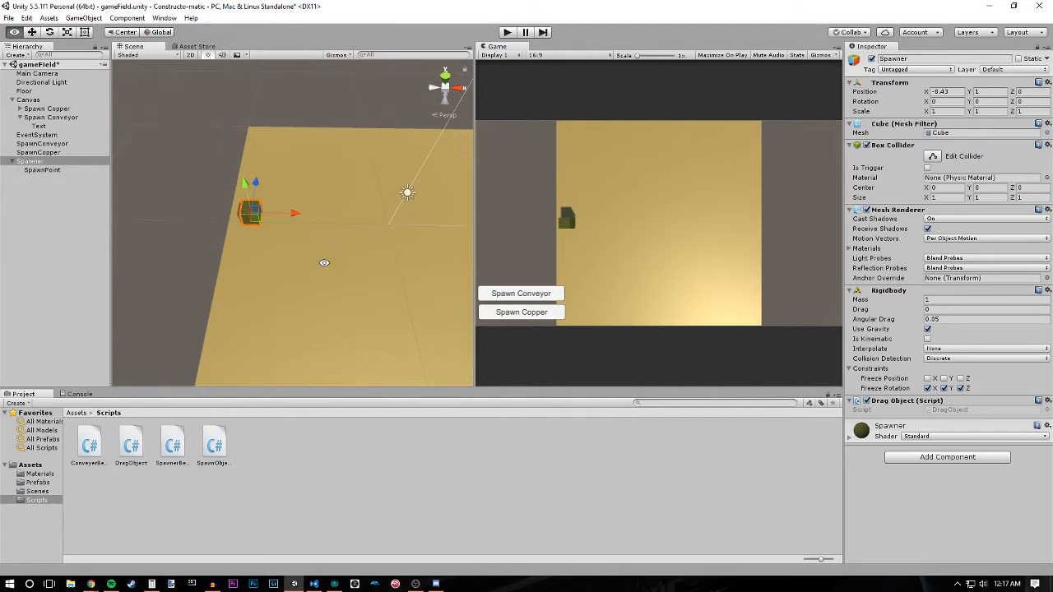
# - Examine the Spawner cube and its shadow on the floor from several angles in the Scene view
pyautogui.keyDown('alt'); pyautogui.moveTo(324, 262); pyautogui.dragTo(289, 236); pyautogui.keyUp('alt')
pyautogui.click(204, 212)
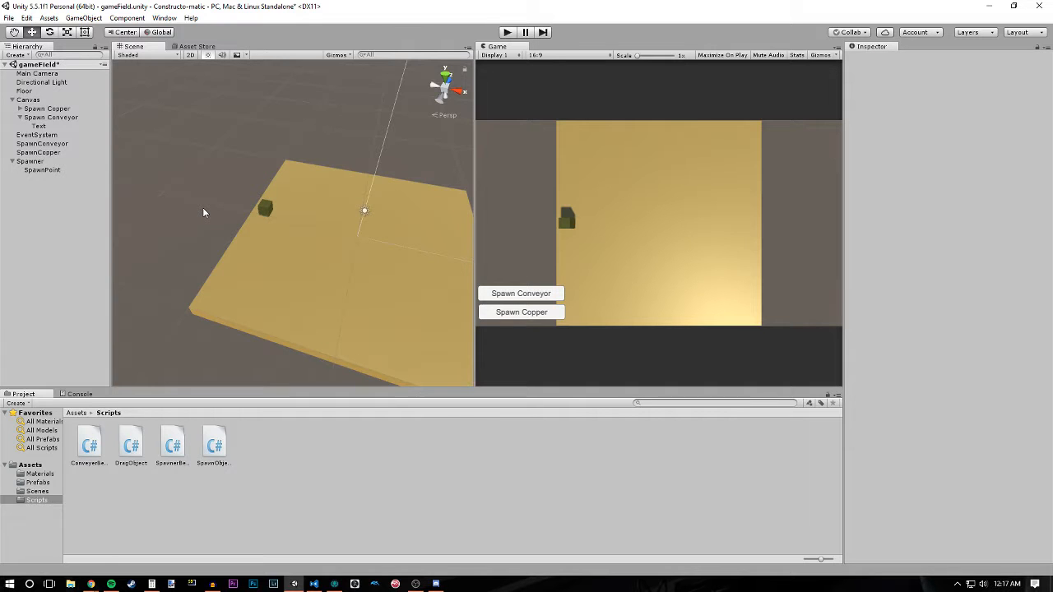
pyautogui.keyDown('alt'); pyautogui.moveTo(203, 207); pyautogui.dragTo(417, 204); pyautogui.keyUp('alt')
pyautogui.keyDown('alt'); pyautogui.scroll(10, 417, 203); pyautogui.keyUp('alt')
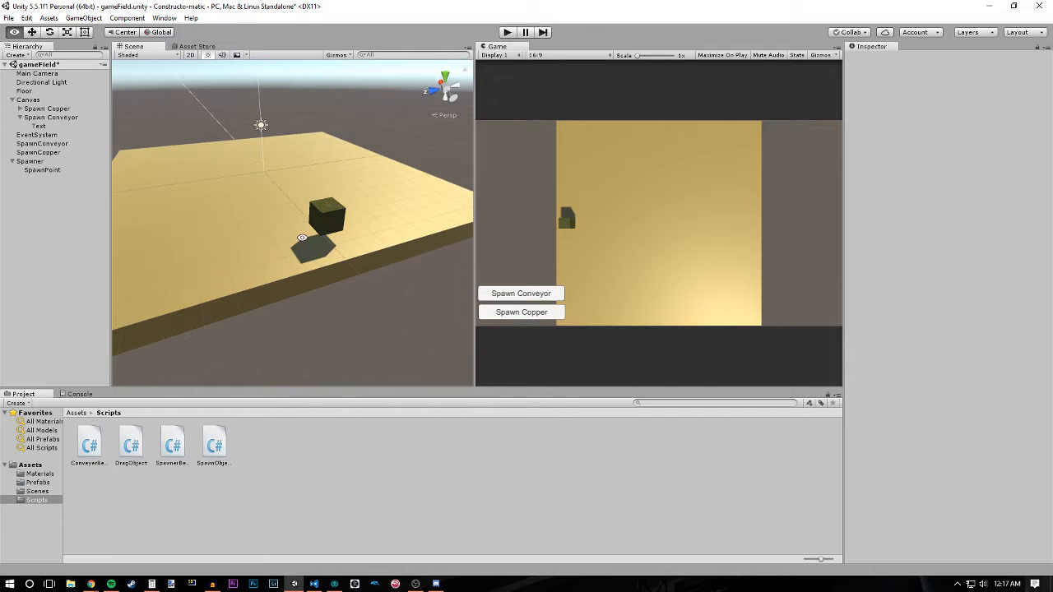
pyautogui.keyDown('alt'); pyautogui.moveTo(334, 218); pyautogui.dragTo(196, 252); pyautogui.keyUp('alt')
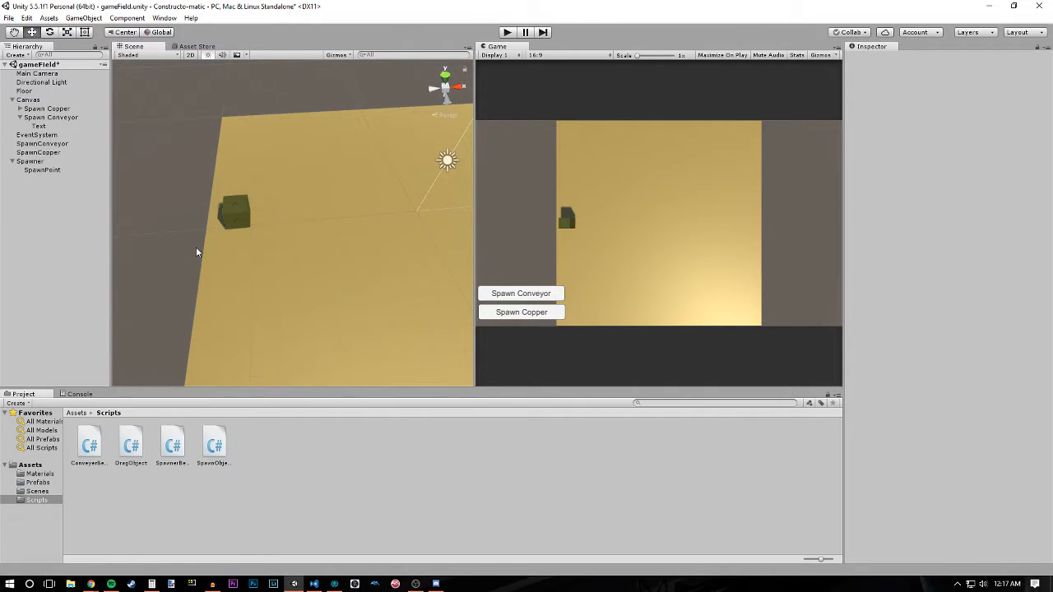
pyautogui.keyDown('alt'); pyautogui.moveTo(331, 255); pyautogui.dragTo(347, 217); pyautogui.keyUp('alt')
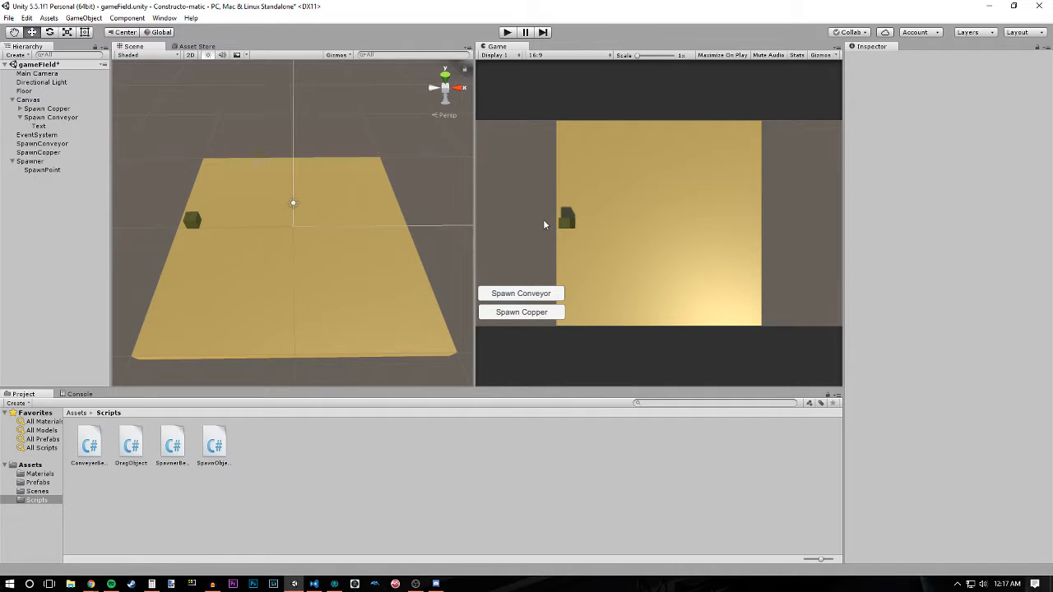
pyautogui.keyDown('alt'); pyautogui.moveTo(340, 268); pyautogui.dragTo(324, 287); pyautogui.keyUp('alt')
pyautogui.click(224, 195)
pyautogui.click(257, 131)
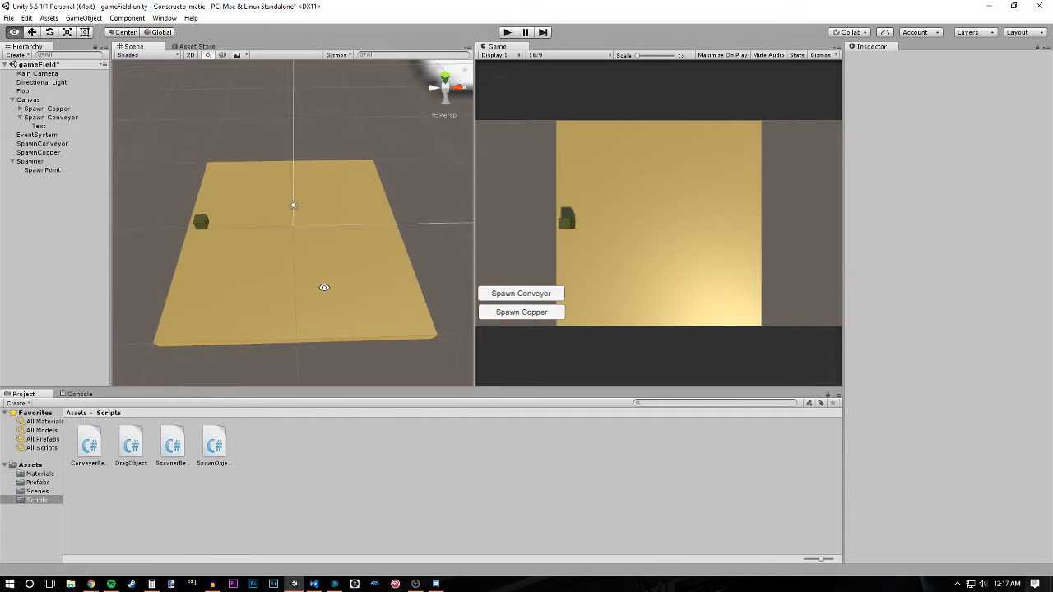
# - Go up to the project's root Assets folder and view the whole floor from above in the Scene view
pyautogui.click(76, 413)
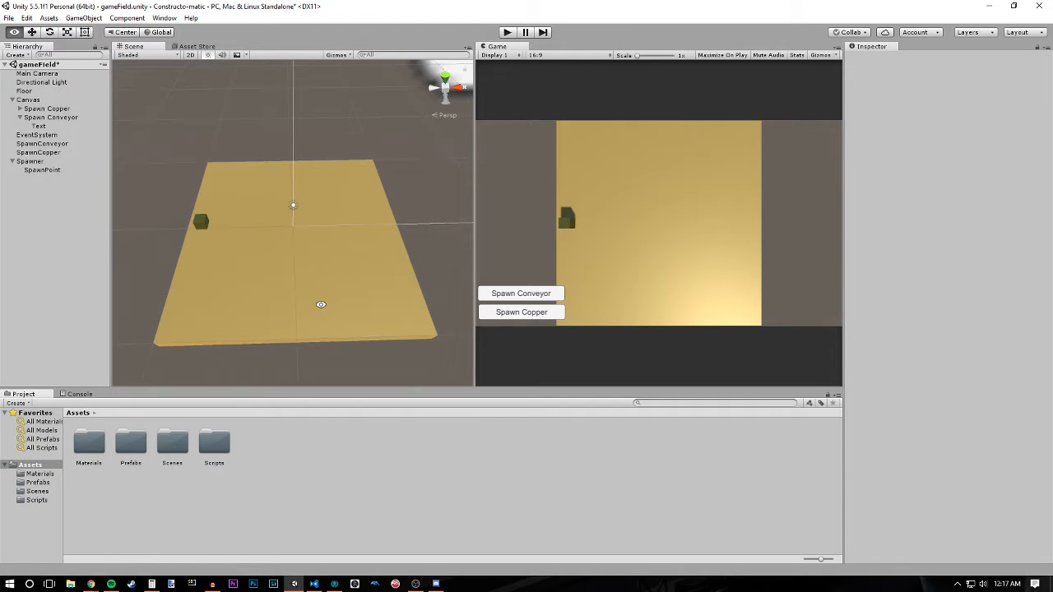
pyautogui.keyDown('alt'); pyautogui.moveTo(320, 304); pyautogui.dragTo(290, 163, button='right'); pyautogui.keyUp('alt')
pyautogui.keyDown('alt'); pyautogui.moveTo(290, 163); pyautogui.dragTo(409, 314); pyautogui.keyUp('alt')
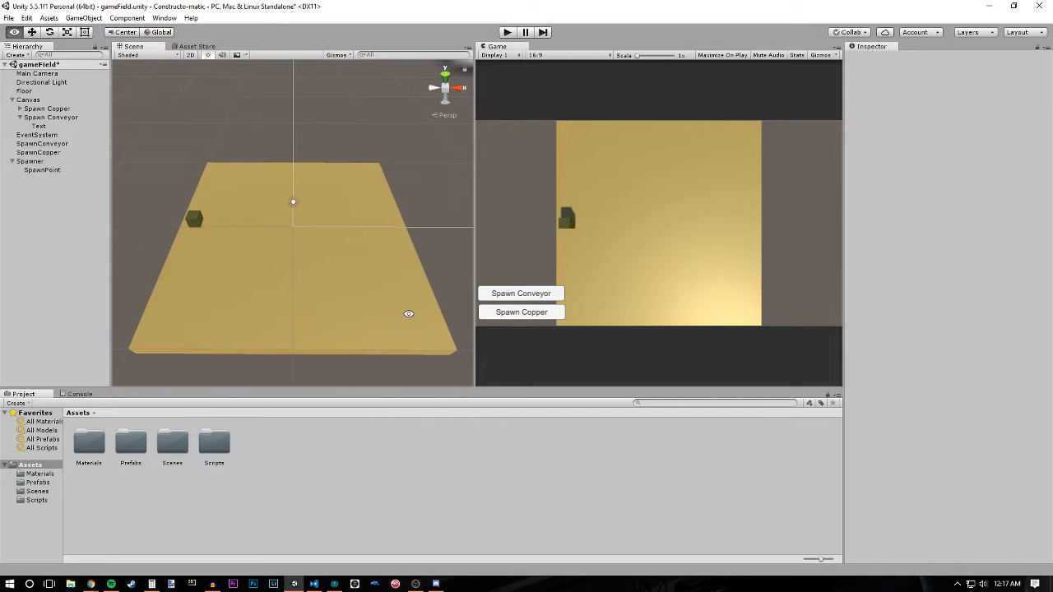
pyautogui.moveTo(370, 256)
pyautogui.keyDown('alt'); pyautogui.mouseDown()
pyautogui.moveTo(370, 270)
pyautogui.moveTo(368, 256)
pyautogui.mouseUp(); pyautogui.keyUp('alt')
pyautogui.keyDown('alt'); pyautogui.moveTo(369, 257); pyautogui.dragTo(385, 282, button='right'); pyautogui.keyUp('alt')
pyautogui.keyDown('alt'); pyautogui.moveTo(368, 261); pyautogui.dragTo(370, 258); pyautogui.keyUp('alt')
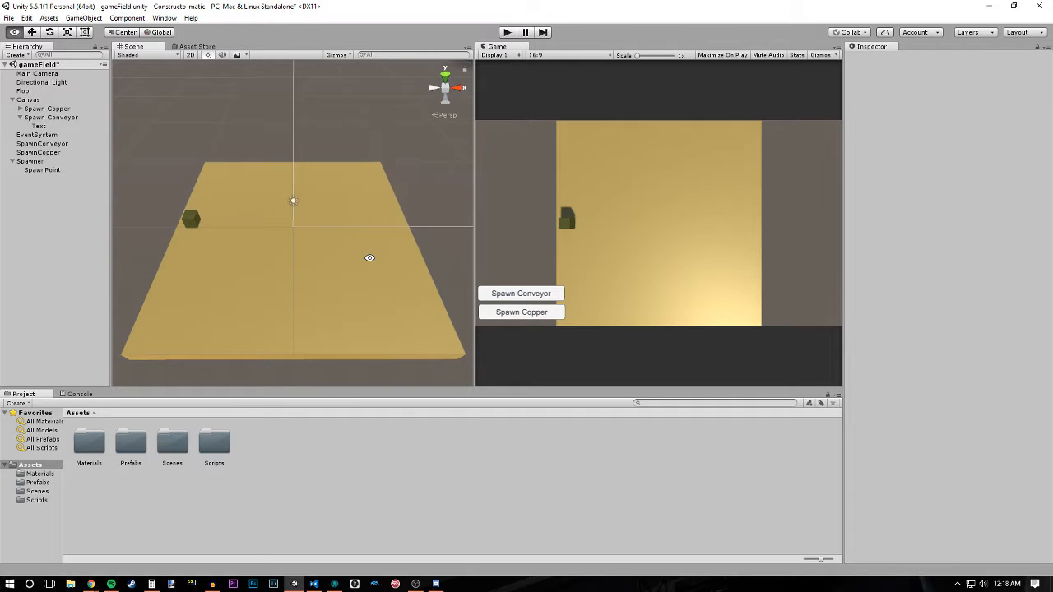
# - Start the game, spawn two conveyor belts, and place one directly below the other at the floor's centre
pyautogui.click(508, 33)
pyautogui.click(510, 296)
pyautogui.click(511, 297)
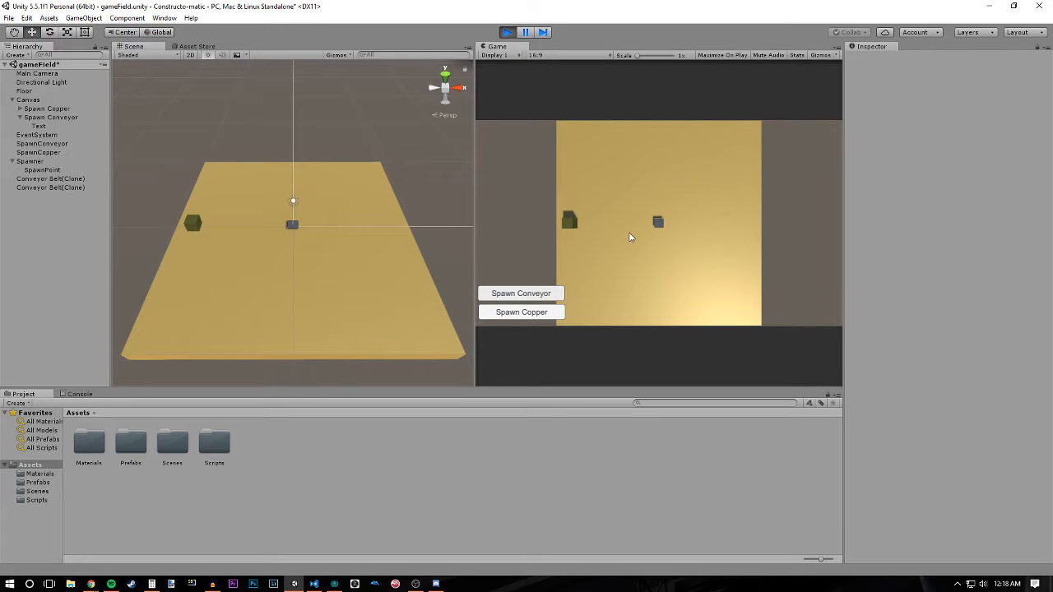
pyautogui.moveTo(658, 227); pyautogui.dragTo(658, 238)
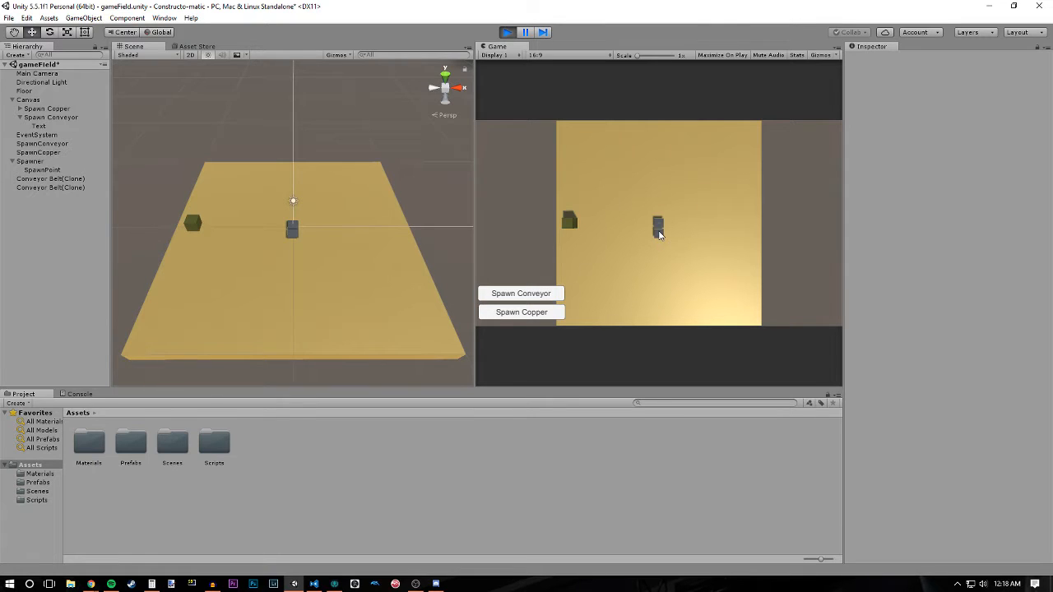
pyautogui.moveTo(659, 232)
pyautogui.mouseDown()
pyautogui.moveTo(641, 220)
pyautogui.moveTo(666, 223)
pyautogui.moveTo(656, 236)
pyautogui.mouseUp()
pyautogui.click(659, 237)
pyautogui.click(660, 240)
# - Inspect the two placed conveyor belts from several angles and spawn a copper block on them
pyautogui.keyDown('alt'); pyautogui.moveTo(192, 271); pyautogui.dragTo(317, 276); pyautogui.keyUp('alt')
pyautogui.keyDown('alt'); pyautogui.moveTo(318, 276); pyautogui.dragTo(340, 291, button='right'); pyautogui.keyUp('alt')
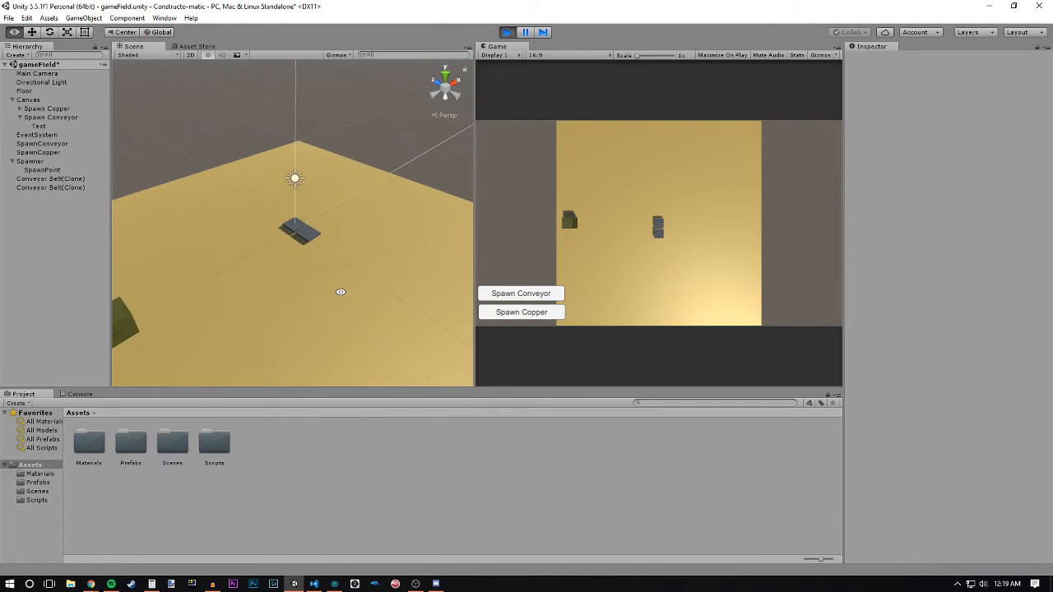
pyautogui.keyDown('alt'); pyautogui.moveTo(341, 291); pyautogui.dragTo(240, 286); pyautogui.keyUp('alt')
pyautogui.keyDown('alt'); pyautogui.moveTo(251, 302); pyautogui.dragTo(223, 265, button='right'); pyautogui.keyUp('alt')
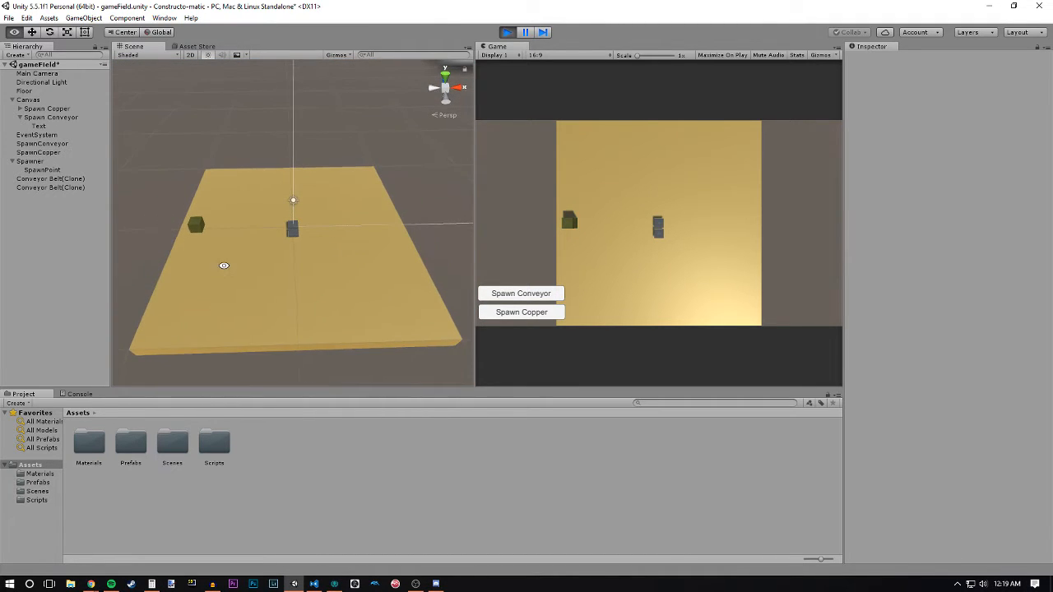
pyautogui.click(521, 314)
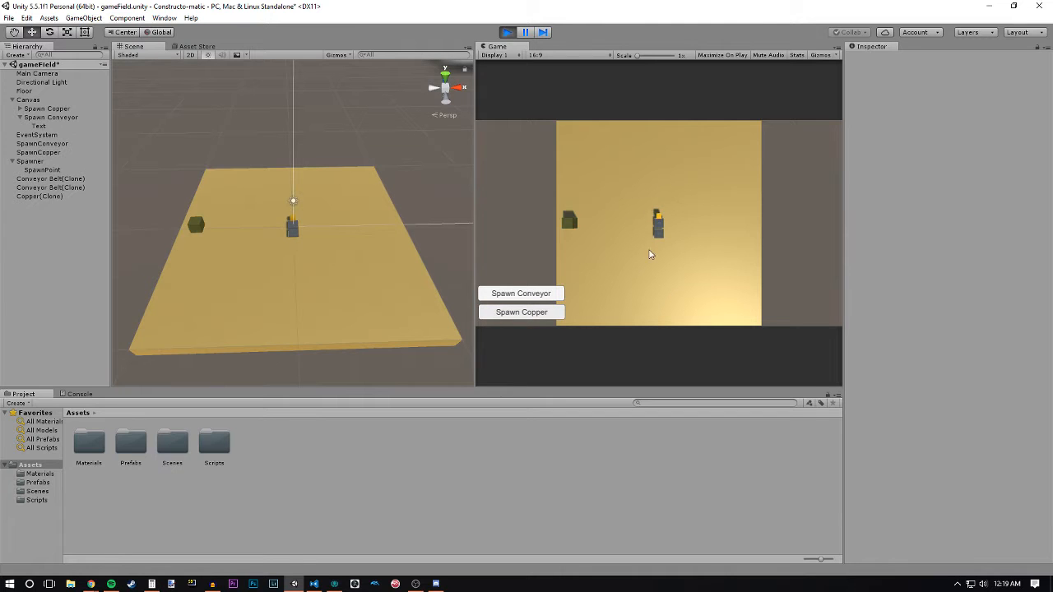
pyautogui.keyDown('alt'); pyautogui.moveTo(329, 277); pyautogui.dragTo(263, 252, button='right'); pyautogui.keyUp('alt')
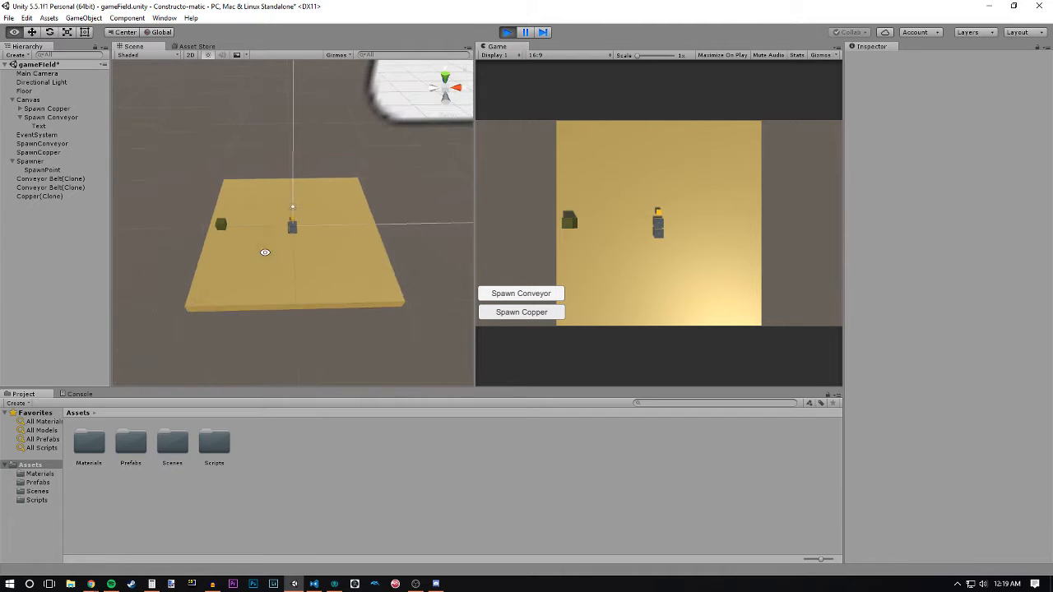
pyautogui.keyDown('alt'); pyautogui.moveTo(263, 252); pyautogui.dragTo(320, 313); pyautogui.keyUp('alt')
pyautogui.keyDown('alt'); pyautogui.moveTo(320, 313); pyautogui.dragTo(289, 307, button='right'); pyautogui.keyUp('alt')
pyautogui.keyDown('alt'); pyautogui.moveTo(289, 307); pyautogui.dragTo(337, 240); pyautogui.keyUp('alt')
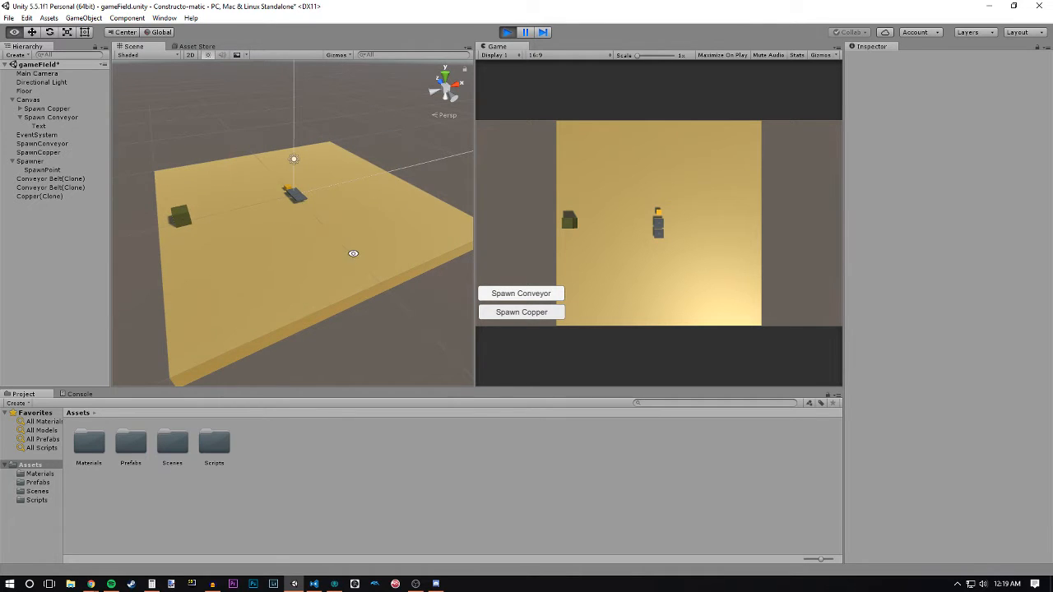
# - Move the Spawner cube to the lower end of the belts and extend the line with three more spawned conveyor belts
pyautogui.moveTo(208, 227); pyautogui.dragTo(395, 221)
pyautogui.moveTo(569, 229); pyautogui.dragTo(659, 265)
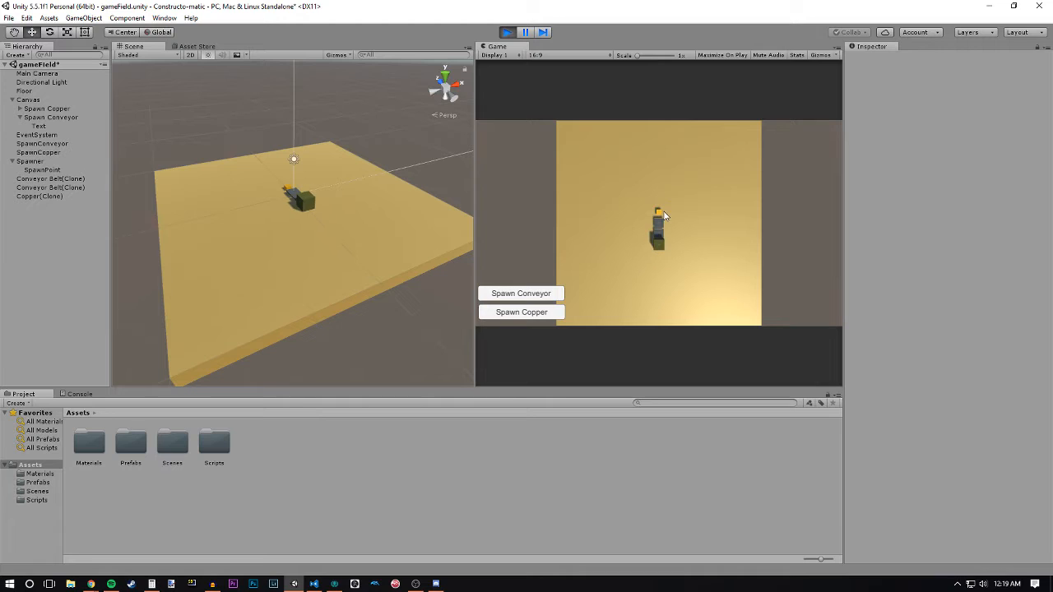
pyautogui.doubleClick(539, 297)
pyautogui.click(539, 298)
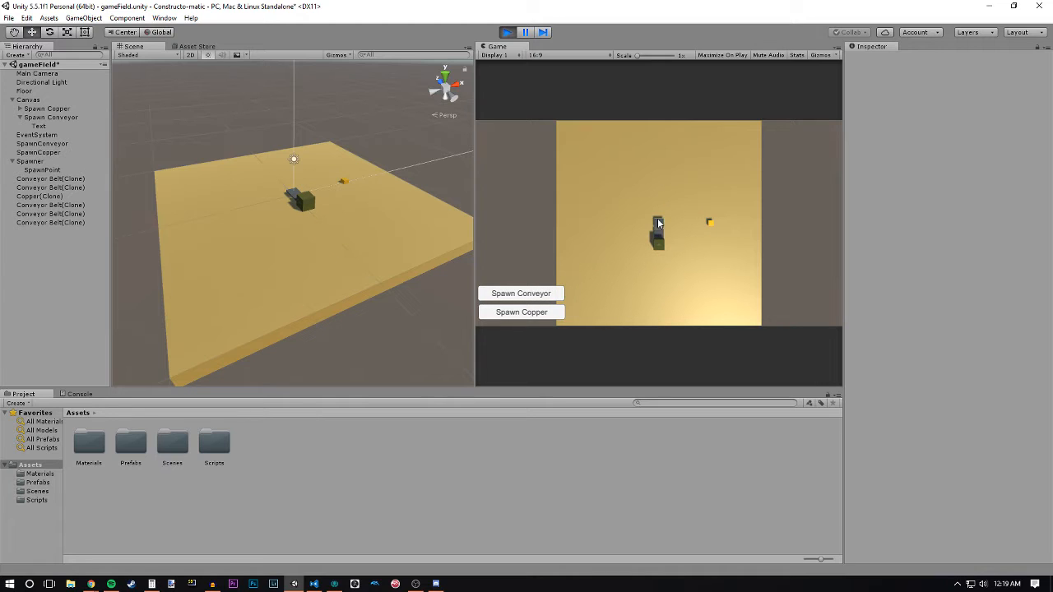
pyautogui.moveTo(659, 221)
pyautogui.mouseDown()
pyautogui.moveTo(678, 211)
pyautogui.moveTo(660, 214)
pyautogui.moveTo(659, 201)
pyautogui.moveTo(678, 211)
pyautogui.moveTo(660, 190)
pyautogui.moveTo(662, 221)
pyautogui.mouseUp()
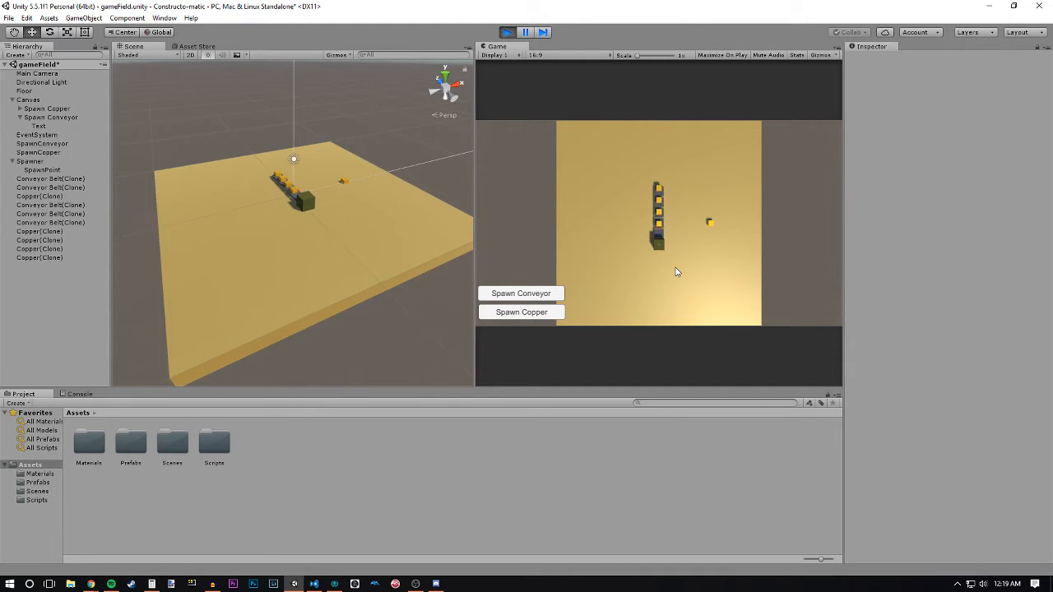
# - Watch the copper travel along the belt line up close, and put the Spawner back at the line's lower end
pyautogui.keyDown('alt'); pyautogui.moveTo(346, 255); pyautogui.dragTo(415, 237); pyautogui.keyUp('alt')
pyautogui.scroll(4, 287, 240)
pyautogui.moveTo(287, 240); pyautogui.dragTo(285, 262)
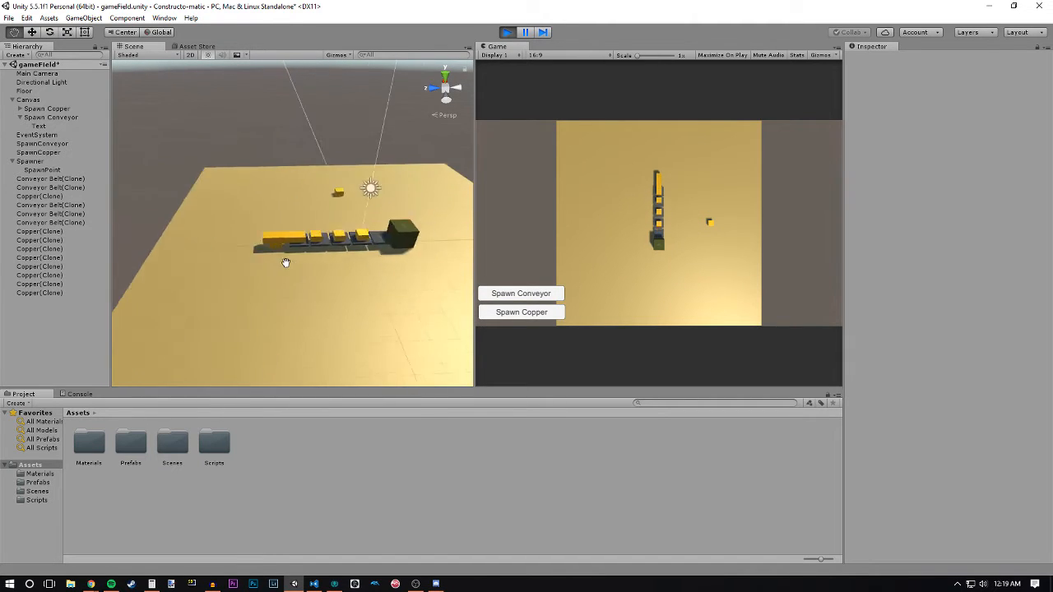
pyautogui.scroll(5, 286, 262)
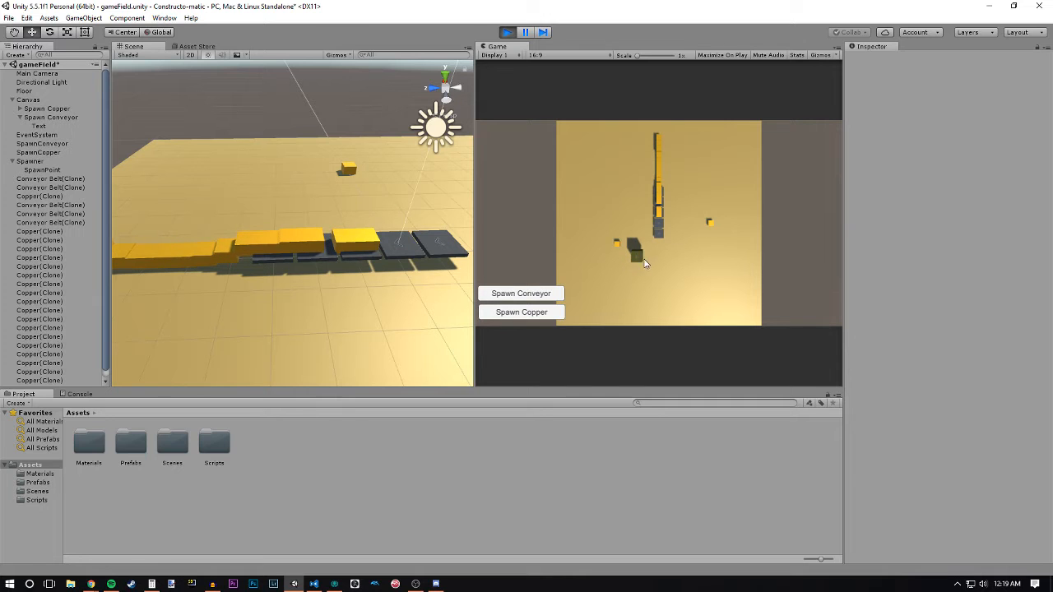
pyautogui.click(664, 250)
pyautogui.moveTo(401, 278)
pyautogui.keyDown('alt'); pyautogui.mouseDown()
pyautogui.moveTo(412, 284)
pyautogui.moveTo(395, 266)
pyautogui.mouseUp(); pyautogui.keyUp('alt')
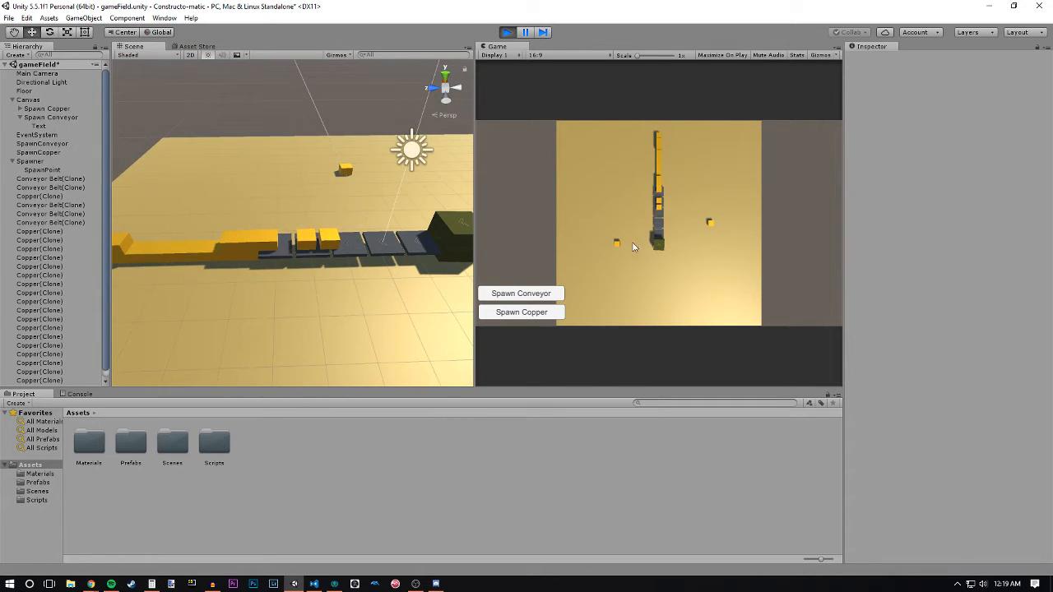
# - Select the middle conveyor belt of the line and rotate it 90 degrees in the running game
pyautogui.keyDown('alt'); pyautogui.moveTo(387, 362); pyautogui.dragTo(357, 228); pyautogui.keyUp('alt')
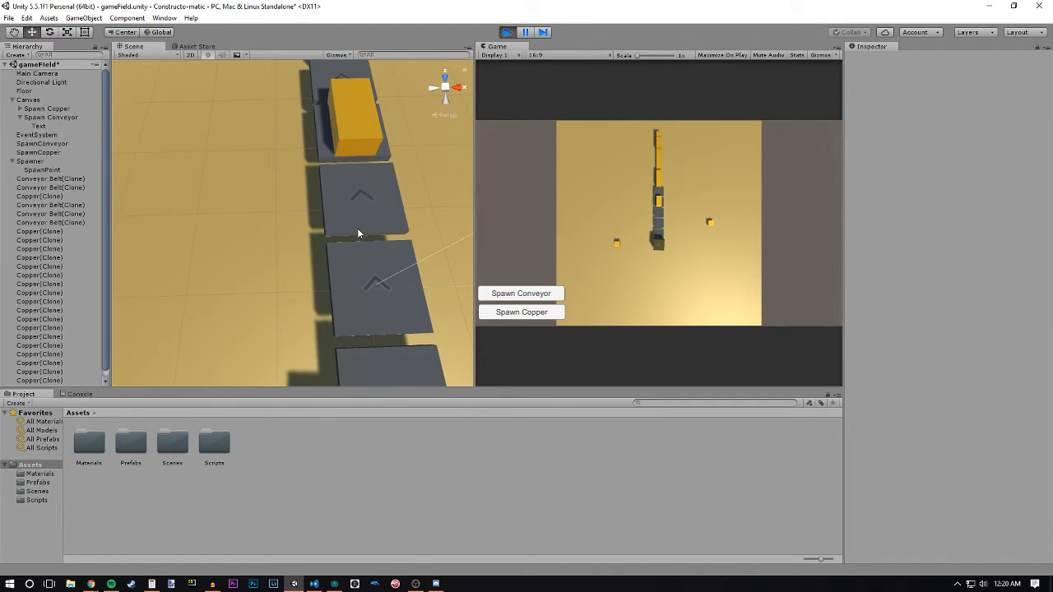
pyautogui.click(370, 199)
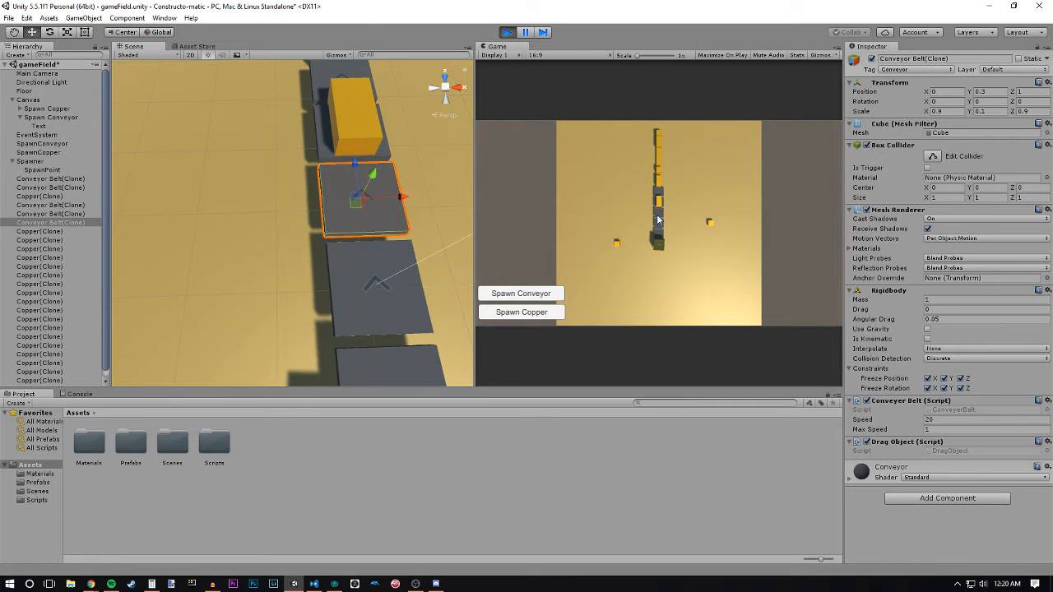
pyautogui.moveTo(657, 220); pyautogui.dragTo(659, 218)
pyautogui.press('r')
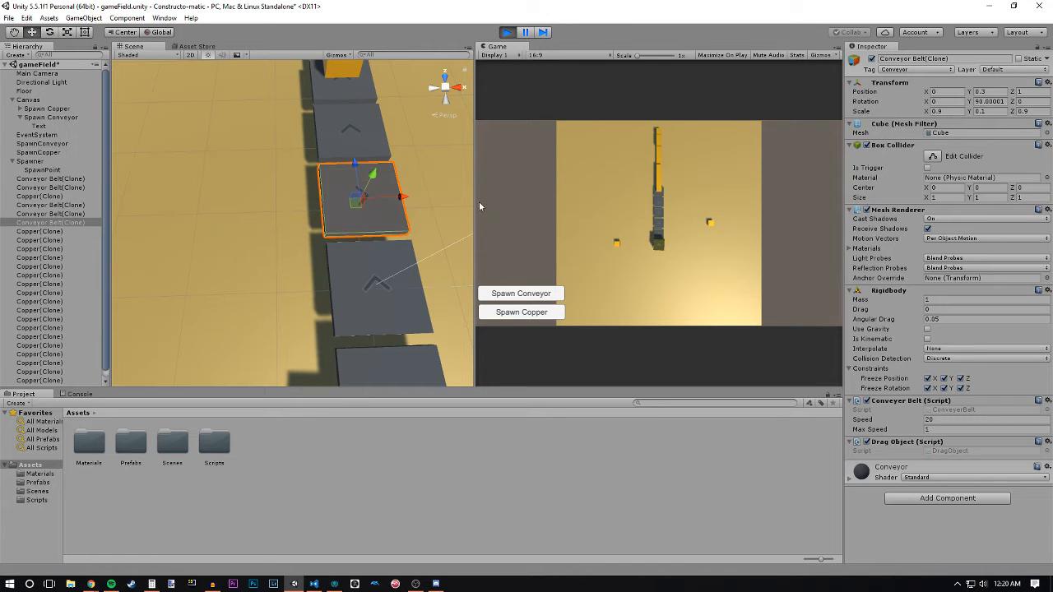
pyautogui.click(346, 216)
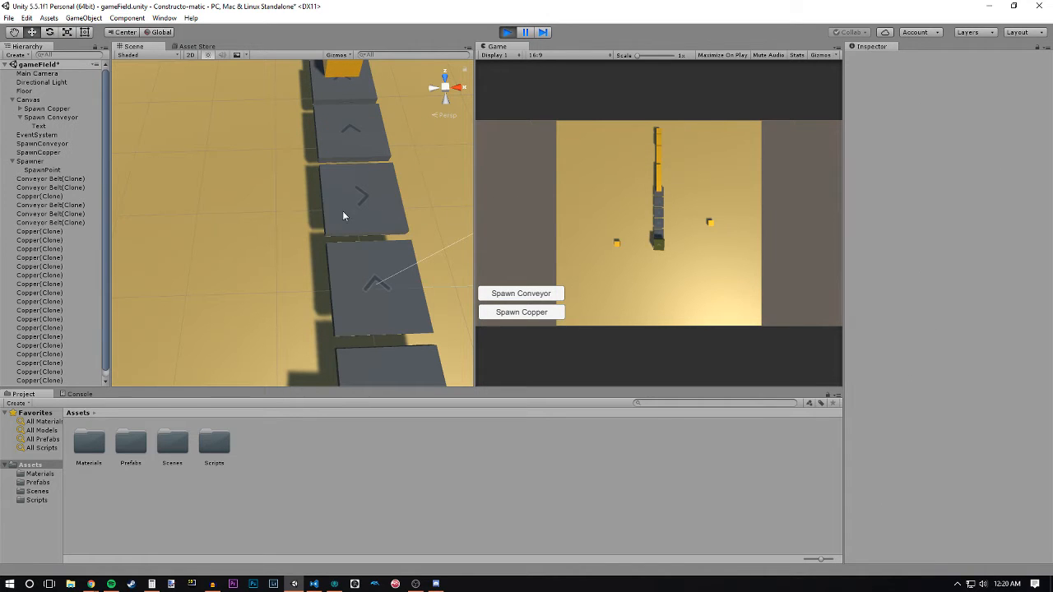
# - Pick up the turned conveyor belt again, rotate it repeatedly in quarter turns, and set it back in the line
pyautogui.click(661, 215)
pyautogui.moveTo(661, 208); pyautogui.dragTo(661, 217)
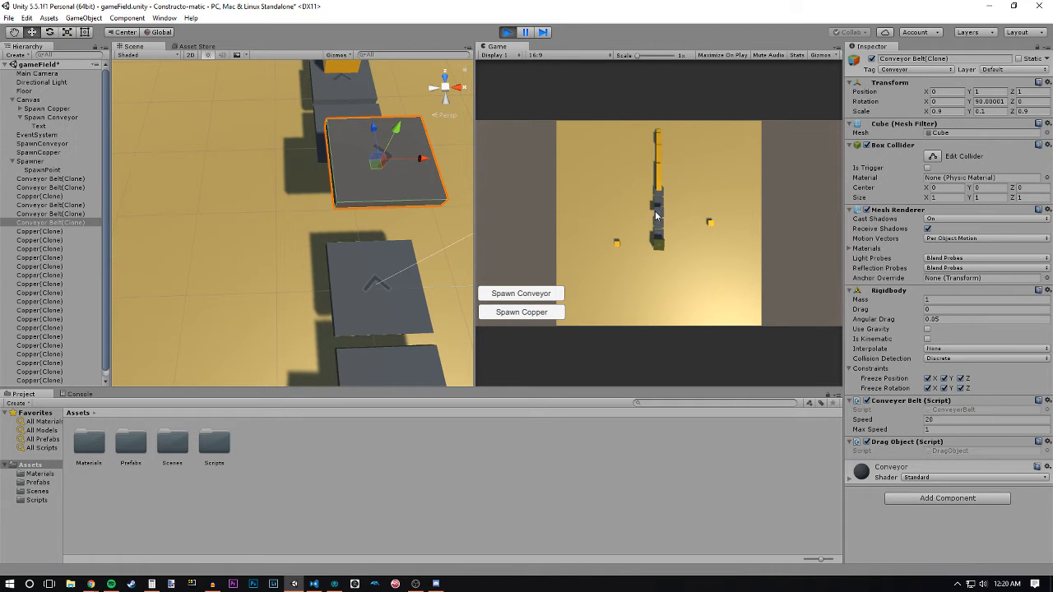
pyautogui.press('r')
pyautogui.press('r')
pyautogui.press('r')
pyautogui.press('r')
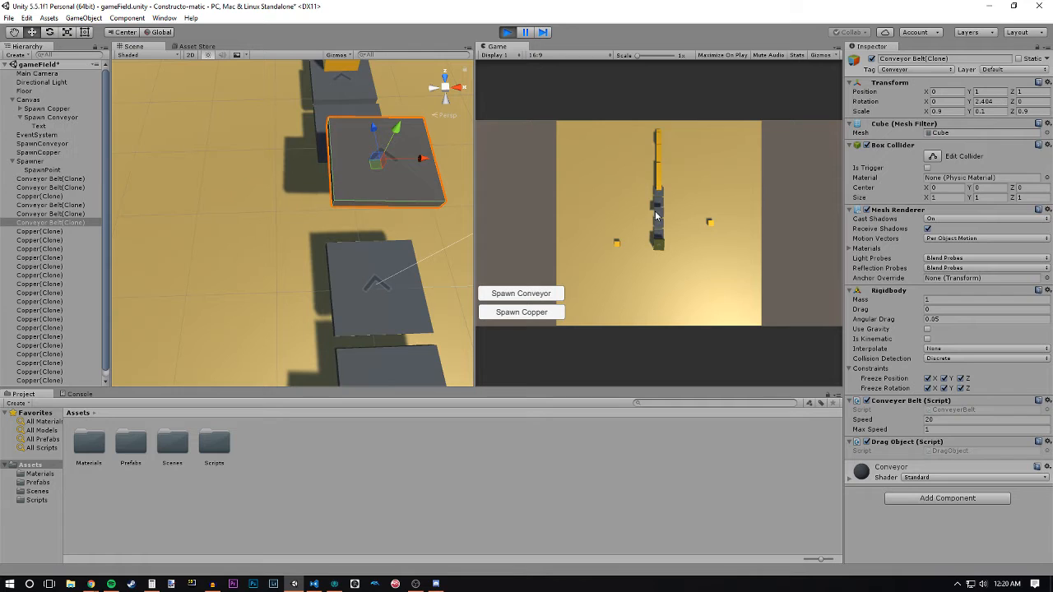
pyautogui.press('r')
pyautogui.press('r')
pyautogui.press('r')
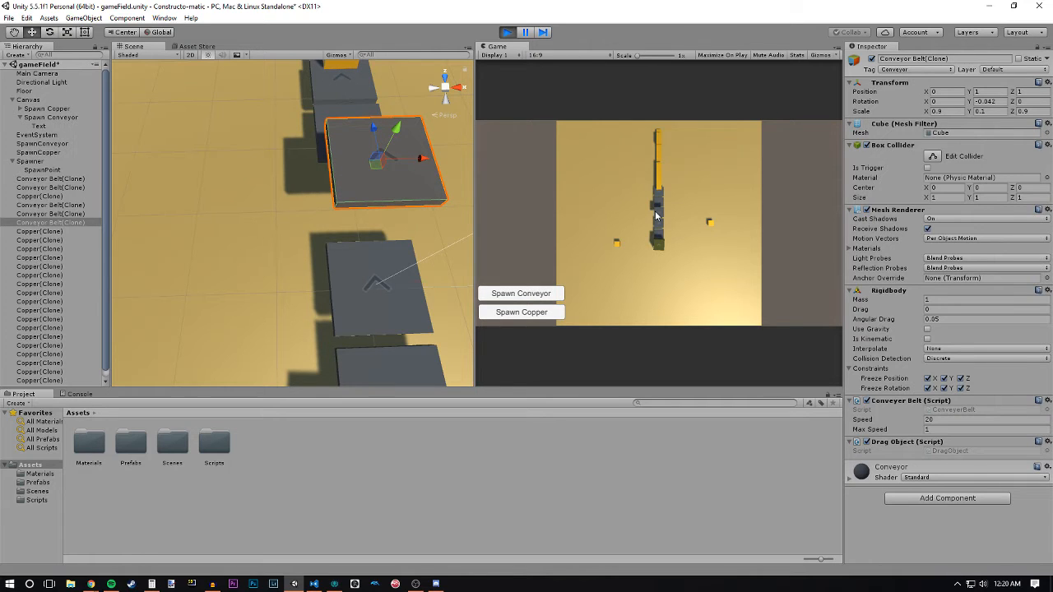
pyautogui.press('r')
pyautogui.press('r')
pyautogui.press('r')
pyautogui.press('r')
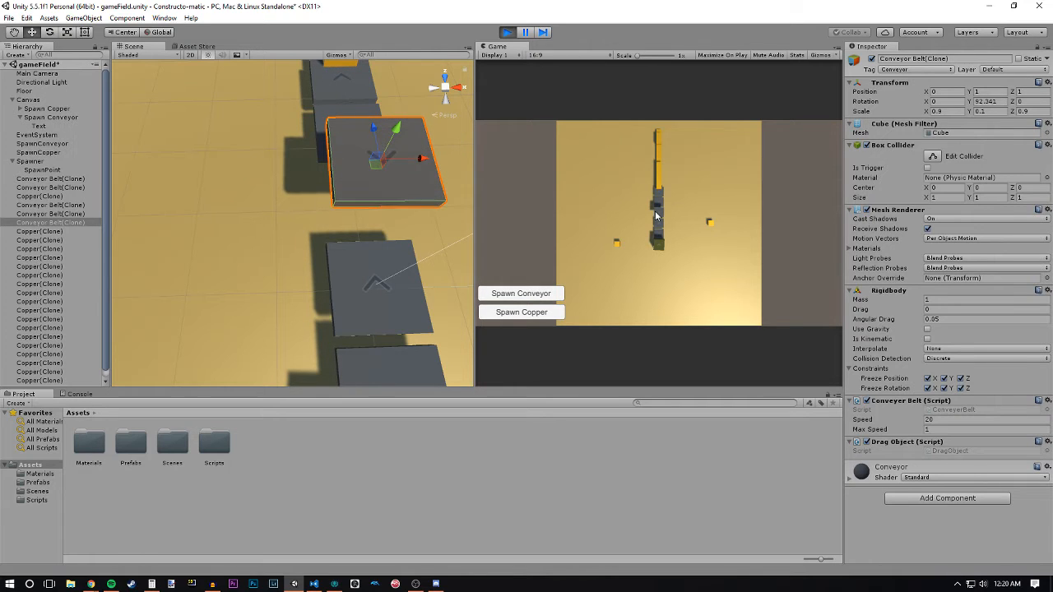
pyautogui.press('r')
pyautogui.press('r')
pyautogui.press('r')
pyautogui.press('r')
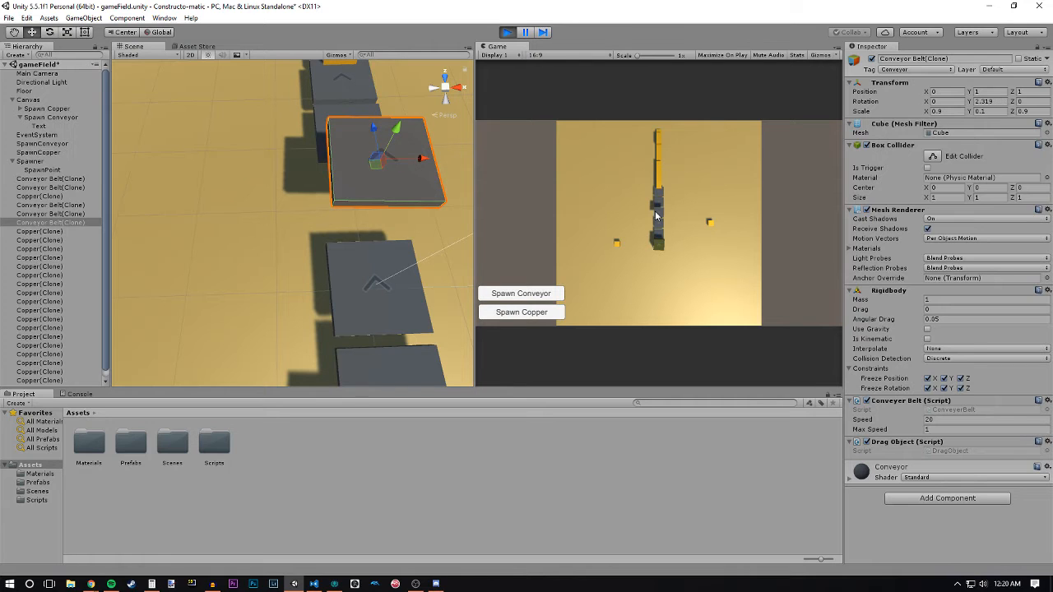
pyautogui.keyDown('alt'); pyautogui.moveTo(412, 247); pyautogui.dragTo(477, 250); pyautogui.keyUp('alt')
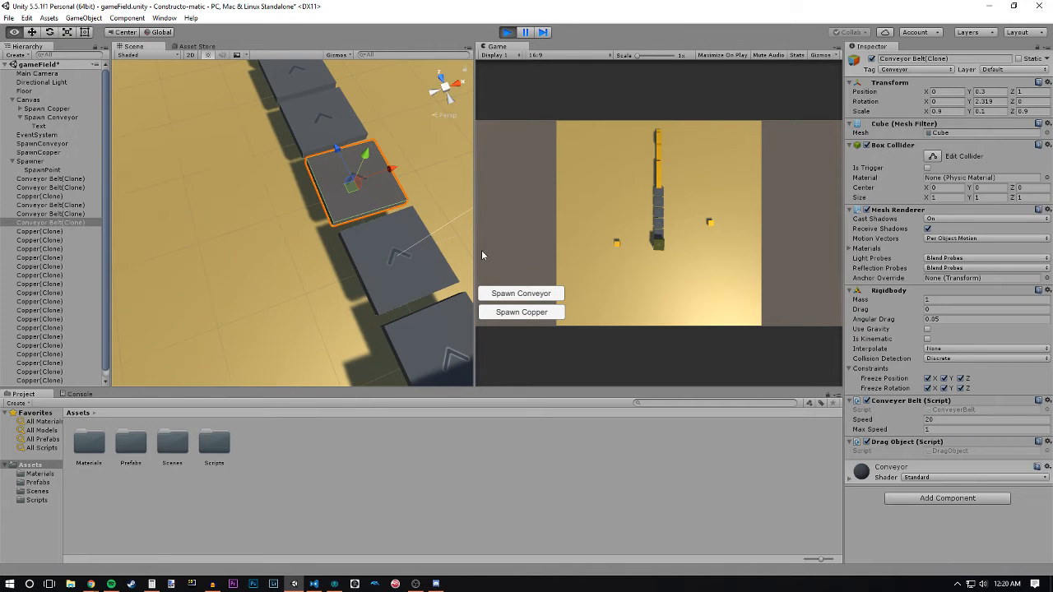
# - Place the stray copper block onto the belt line to test the rotated belt, and stop the game
pyautogui.moveTo(715, 226); pyautogui.dragTo(663, 236)
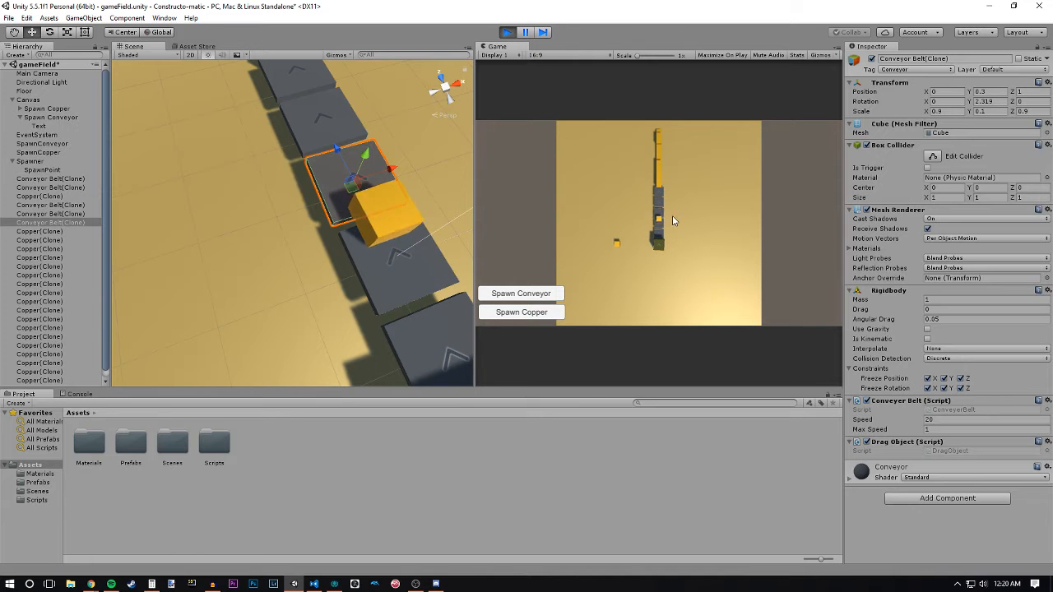
pyautogui.keyDown('alt'); pyautogui.moveTo(198, 218); pyautogui.dragTo(318, 218); pyautogui.keyUp('alt')
pyautogui.click(384, 233)
pyautogui.scroll(-5, 384, 233)
pyautogui.click(506, 33)
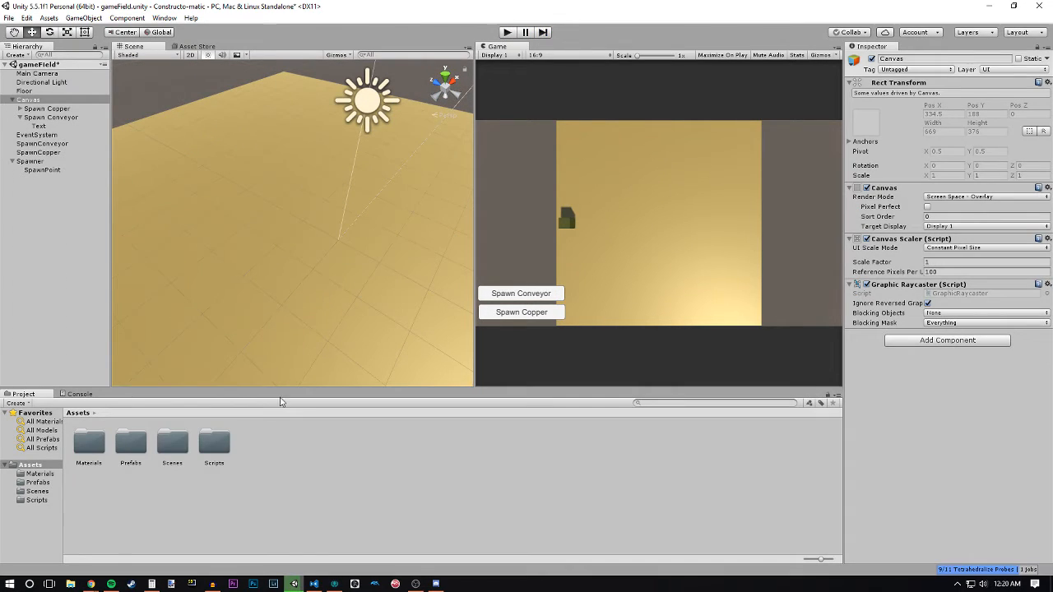
# - Open the DragObject script from the Scripts folder in Visual Studio Code and go to the scanPos assignment in Update
pyautogui.doubleClick(214, 444)
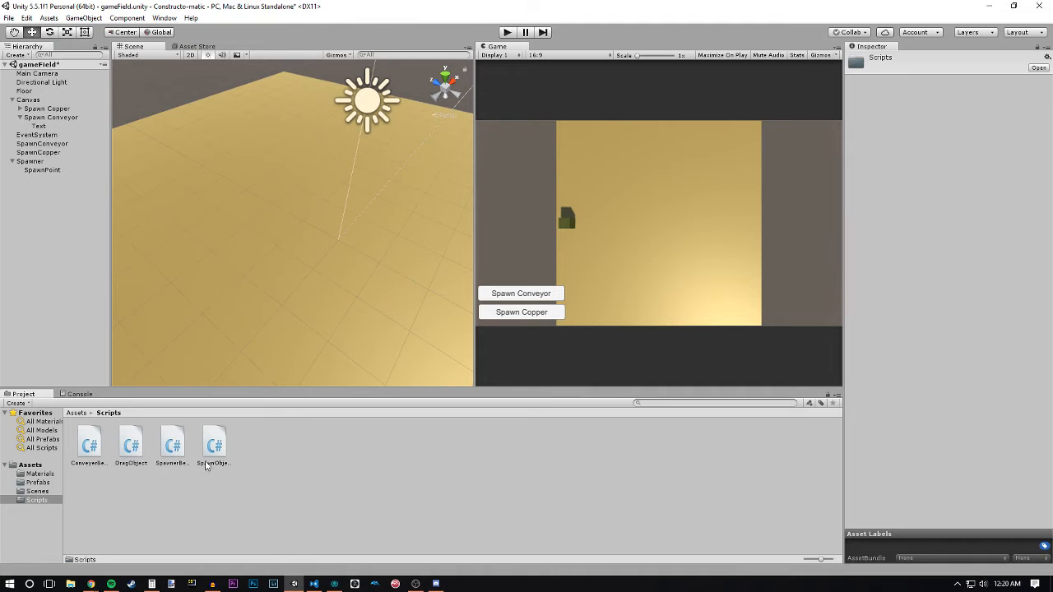
pyautogui.doubleClick(131, 444)
pyautogui.click(300, 297)
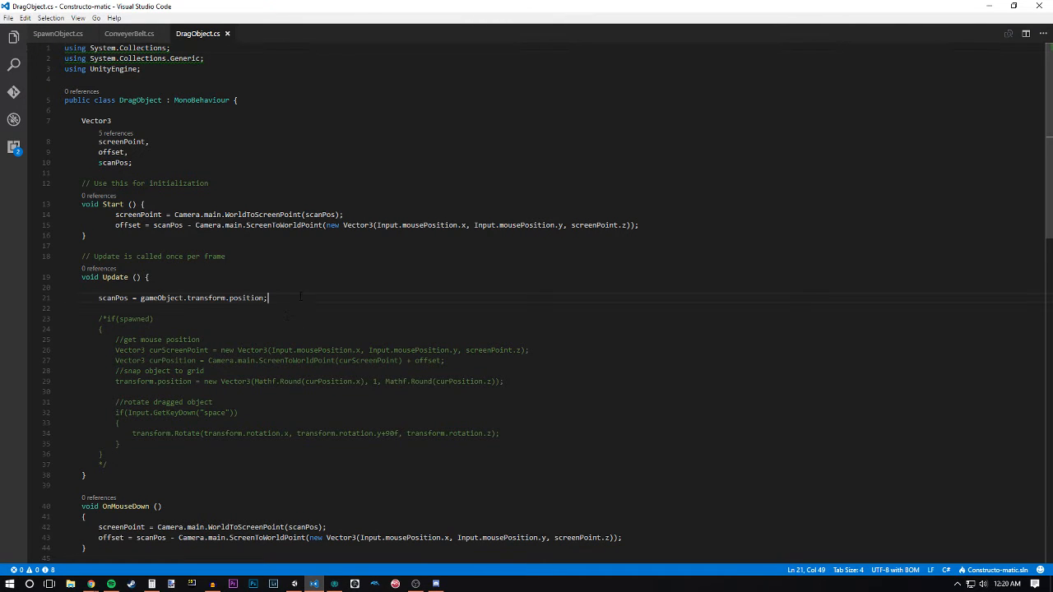
# - Examine the OnMouseDrag code of DragObject, focusing on the grid-snapping position line and the +90f rotation in transform.Rotate
pyautogui.scroll(-10, 305, 283)
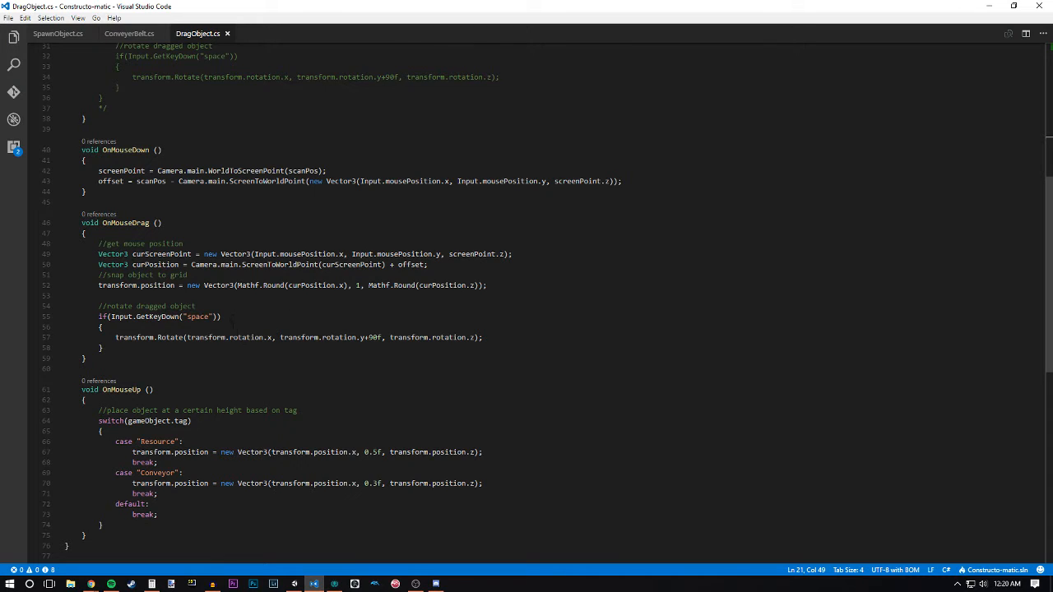
pyautogui.click(377, 337)
pyautogui.press('End')
pyautogui.moveTo(382, 337); pyautogui.dragTo(368, 337)
pyautogui.click(381, 338)
pyautogui.click(538, 338)
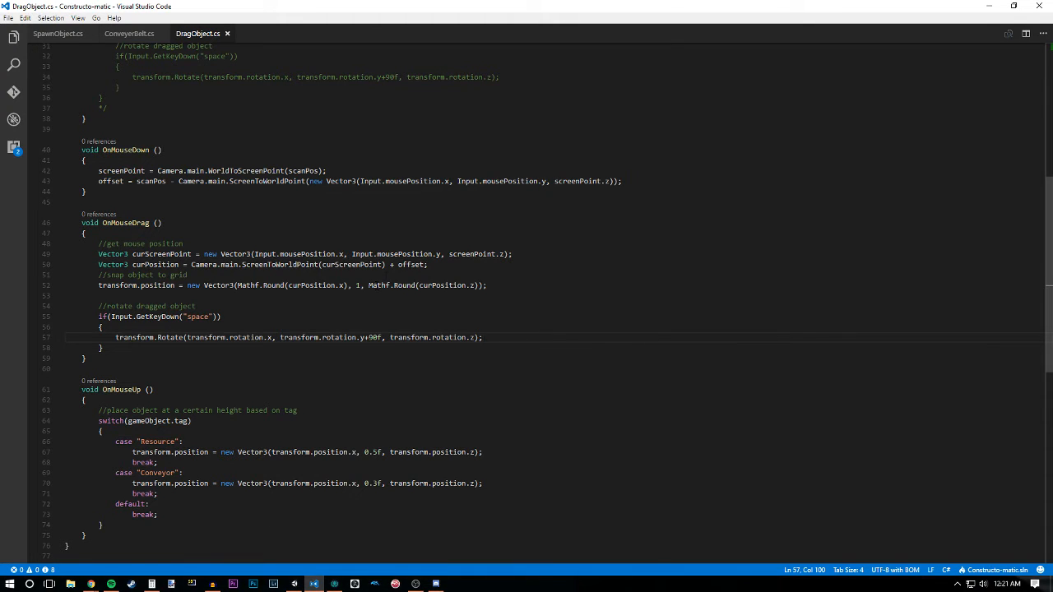
pyautogui.click(436, 285)
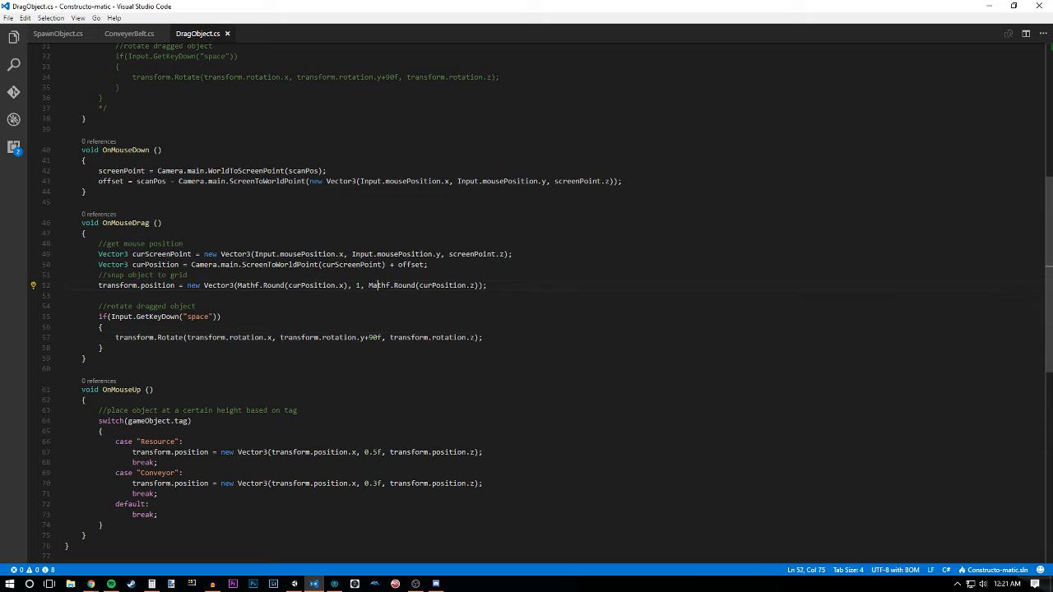
pyautogui.click(510, 288)
pyautogui.click(371, 338)
# - Return to the Unity editor and view the floor from another angle in the Scene view
pyautogui.click(990, 6)
pyautogui.keyDown('alt'); pyautogui.moveTo(381, 304); pyautogui.dragTo(350, 272); pyautogui.keyUp('alt')
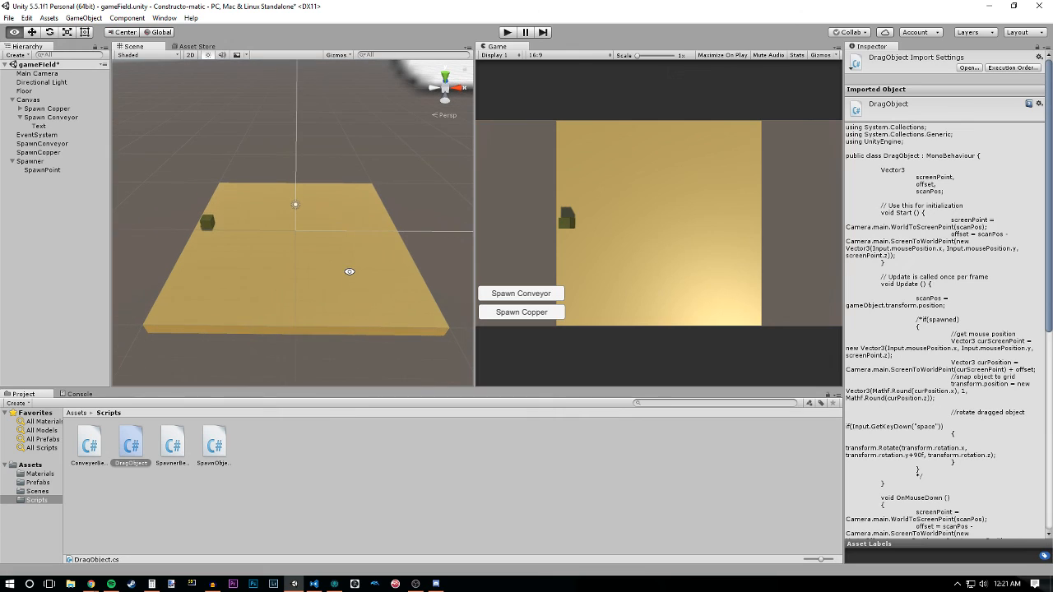